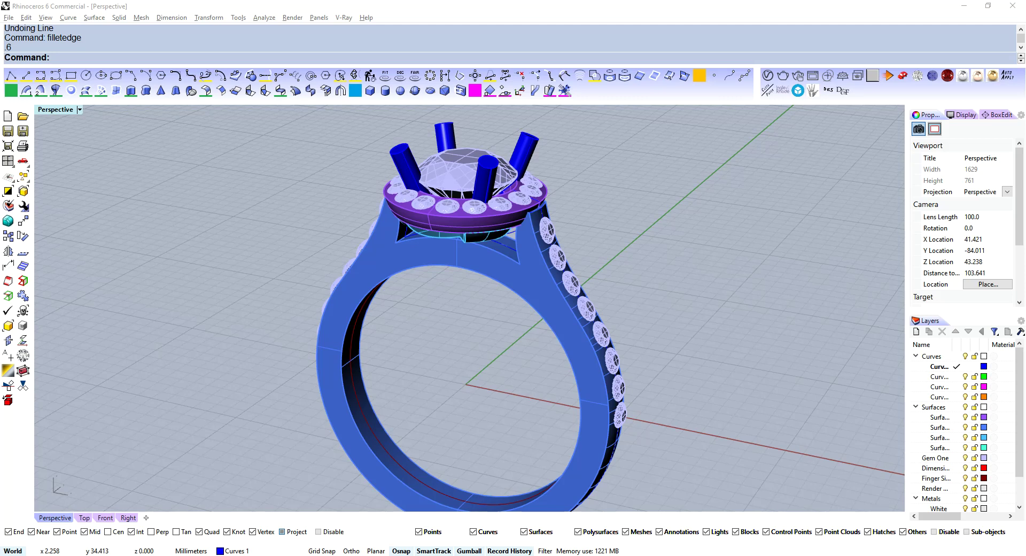
Examine the ring's halo head and the four straight prongs around the center stone
right_click_drag(787, 479, 694, 327)
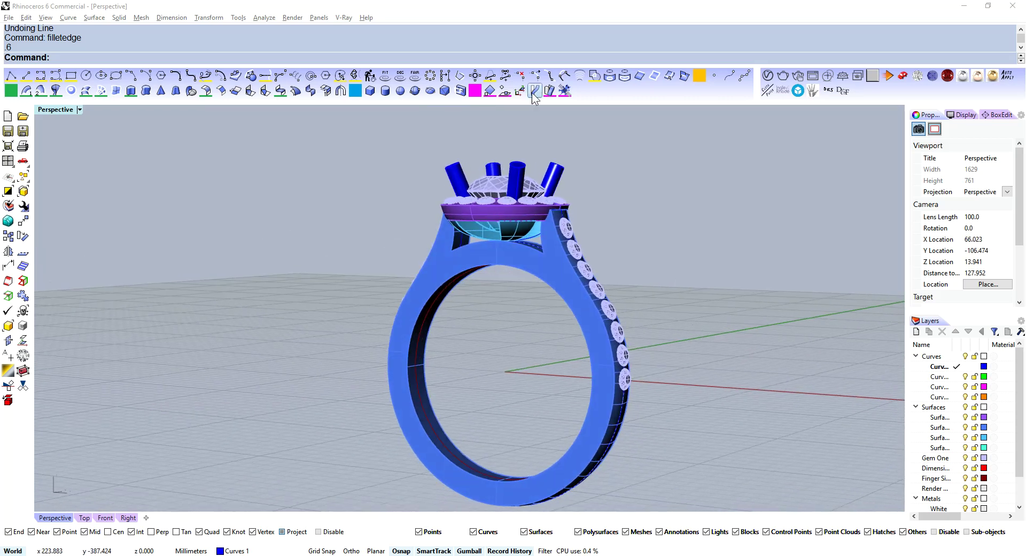
right_click_drag(688, 203, 683, 245)
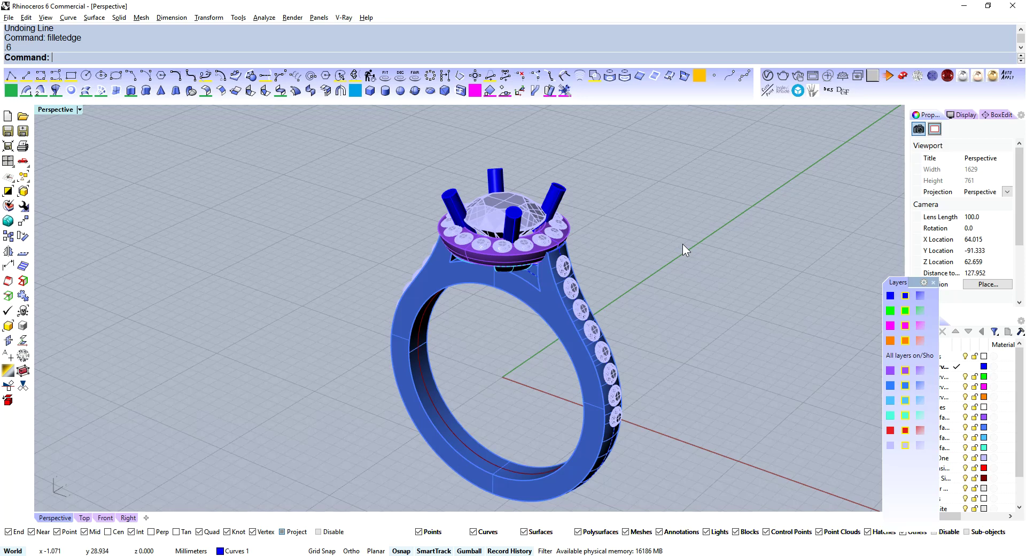
right_click_drag(671, 304, 662, 276)
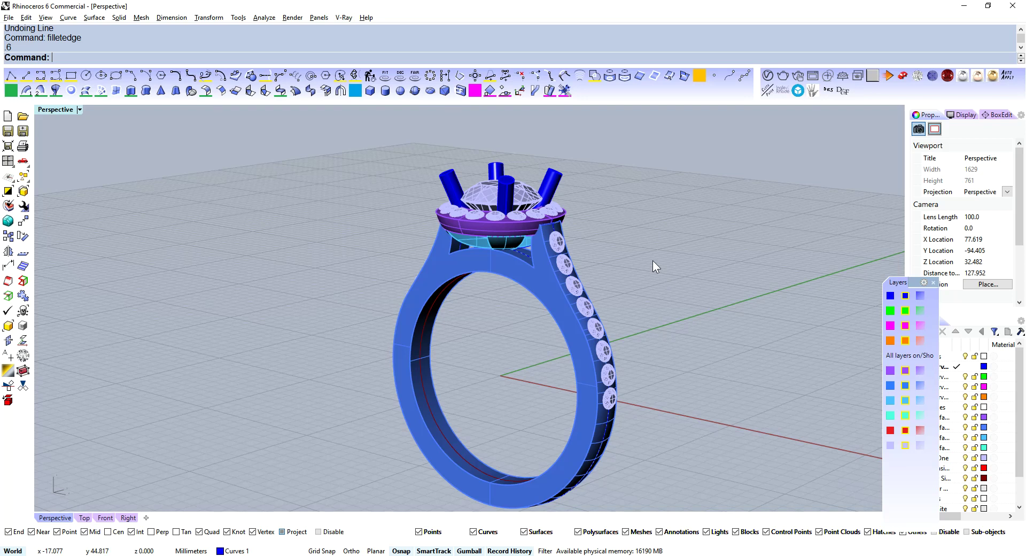
right_click_drag(641, 265, 640, 237)
scroll(639, 237, "up", 4)
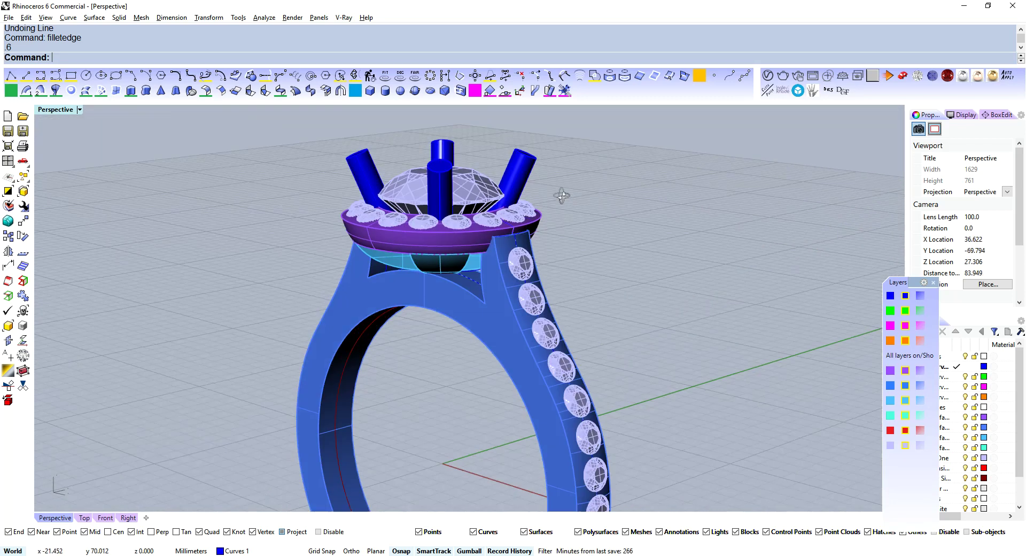
right_click_drag(562, 196, 569, 261)
scroll(563, 253, "up", 6)
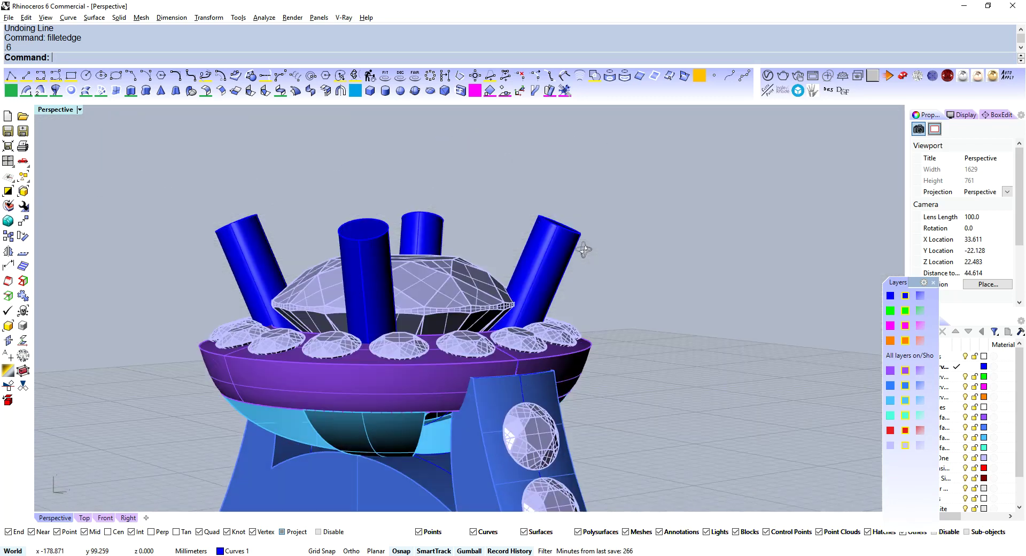
left_click(554, 251)
right_click_drag(615, 228, 610, 236)
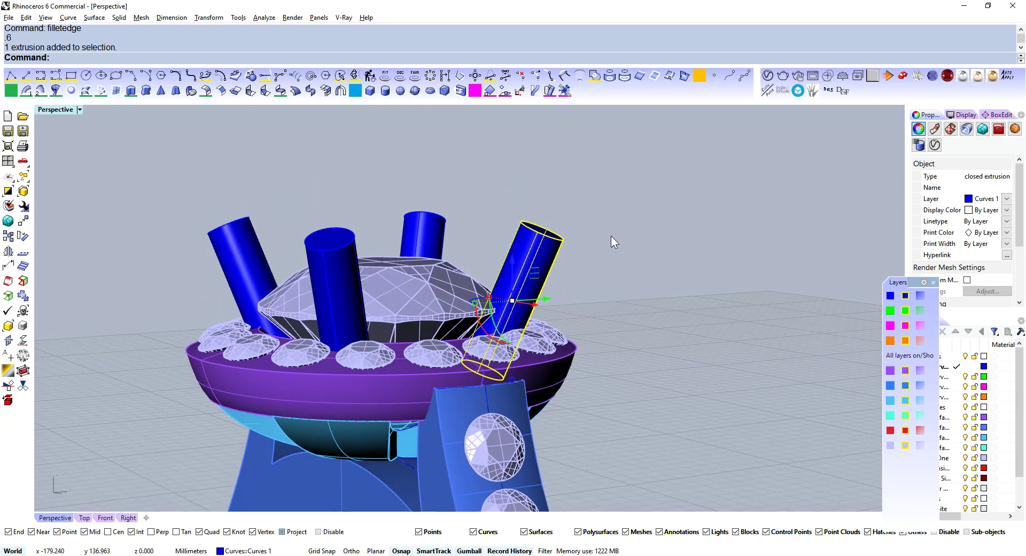
left_click(611, 235)
In the Front view, draw a both-sided horizontal line from the center axis at about z 14.15, crossing all the prongs below the center stone's table
left_click(106, 518)
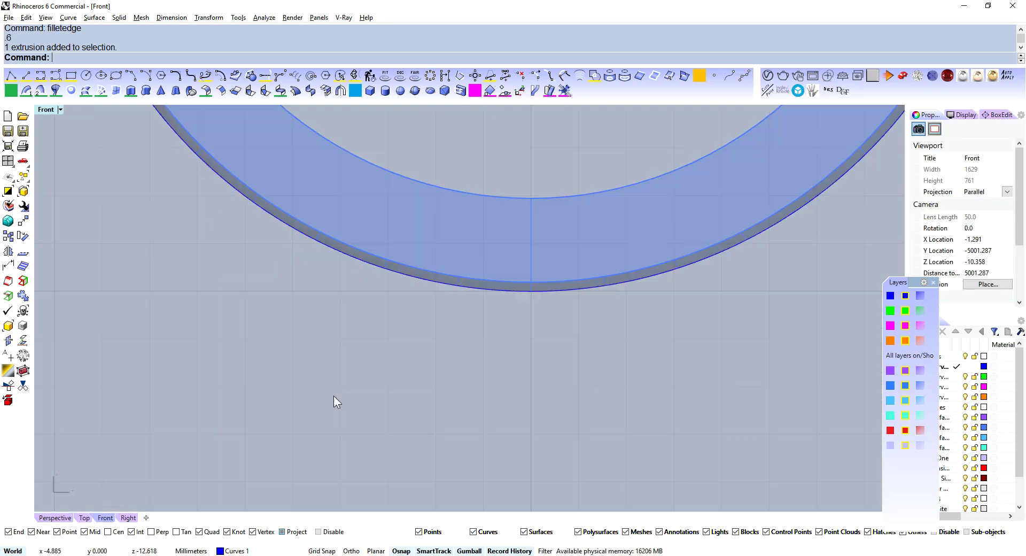
scroll(548, 204, "down", 6)
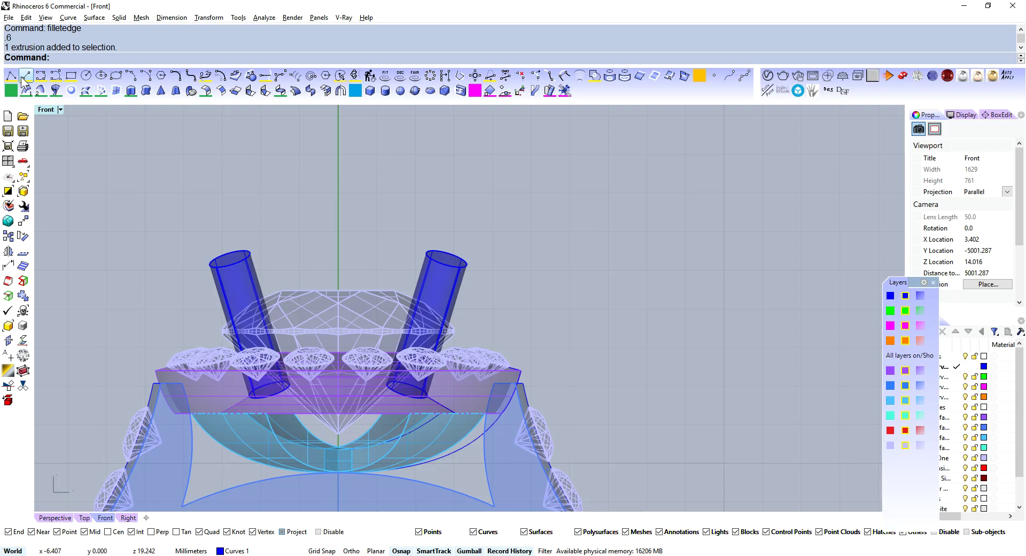
left_click(25, 77)
type("B")
key("Return")
left_click(342, 303)
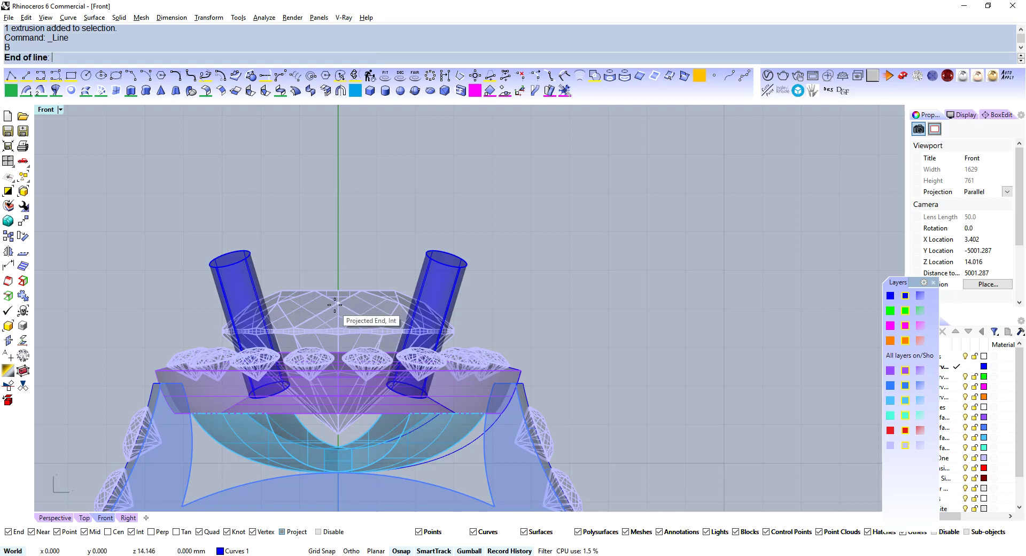
left_click(686, 279)
Wire-cut the four prongs with the horizontal line, cutting completely through them and keeping all pieces
left_click_drag(530, 232, 240, 276)
type("W")
key("Return")
left_click(550, 303)
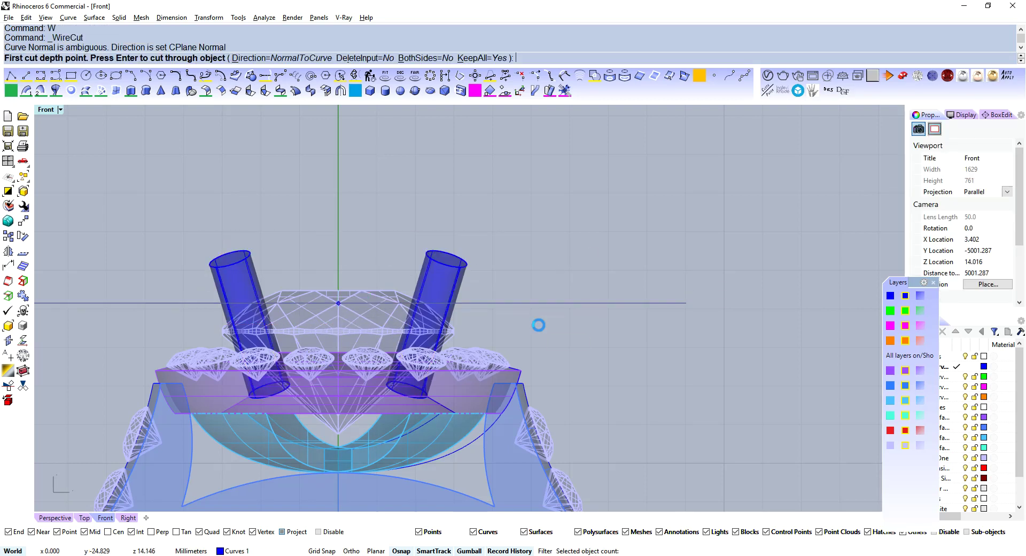
key("Return")
Delete the cut-off upper ends of the prongs and the horizontal cutting line
left_click_drag(566, 227, 213, 281)
key("Delete")
left_click_drag(594, 293, 547, 333)
key("Delete")
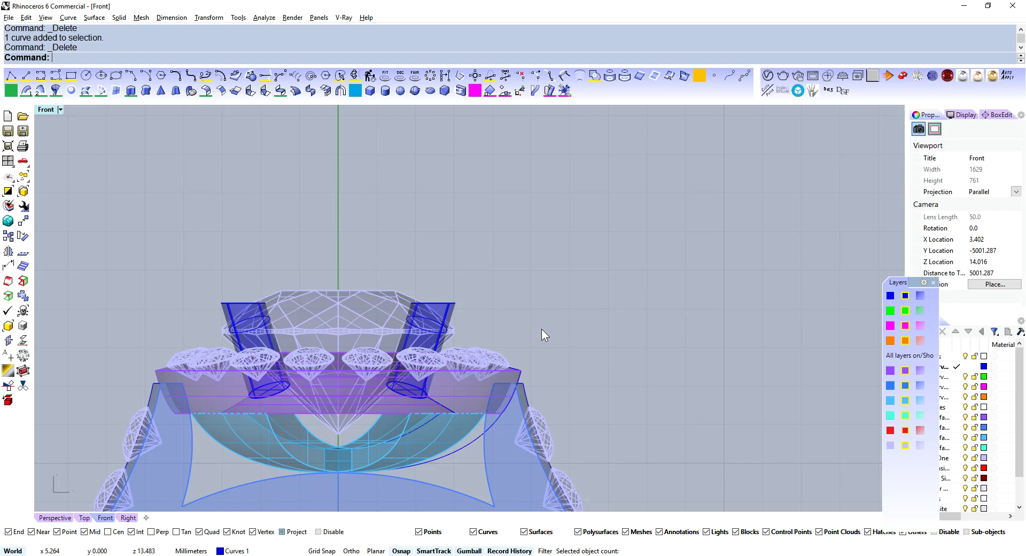
Fillet the flat top edges of the prongs with a 0.4 mm radius
type("filletedge")
key("Return")
type(".5")
key("Return")
scroll(542, 333, "up", 5)
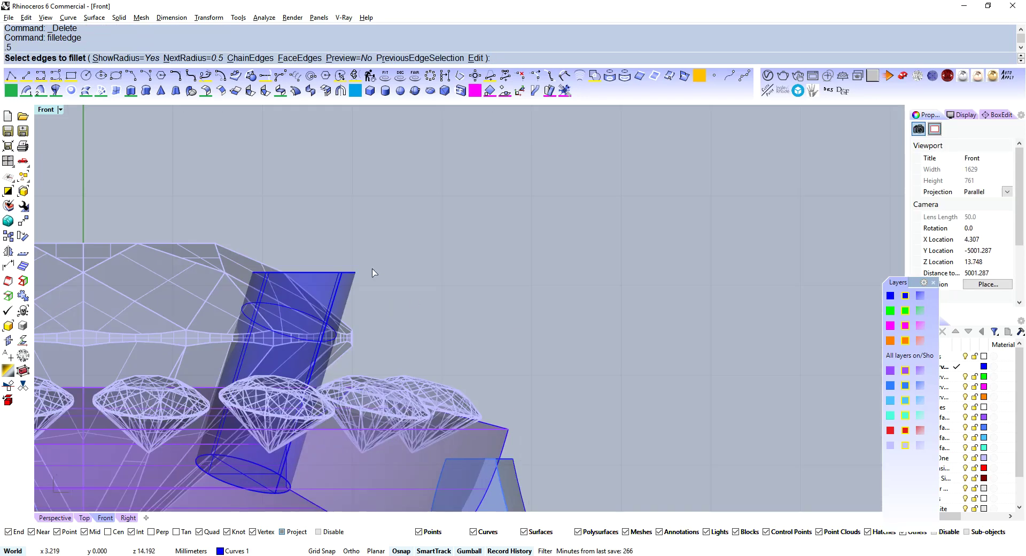
type(".4")
key("Return")
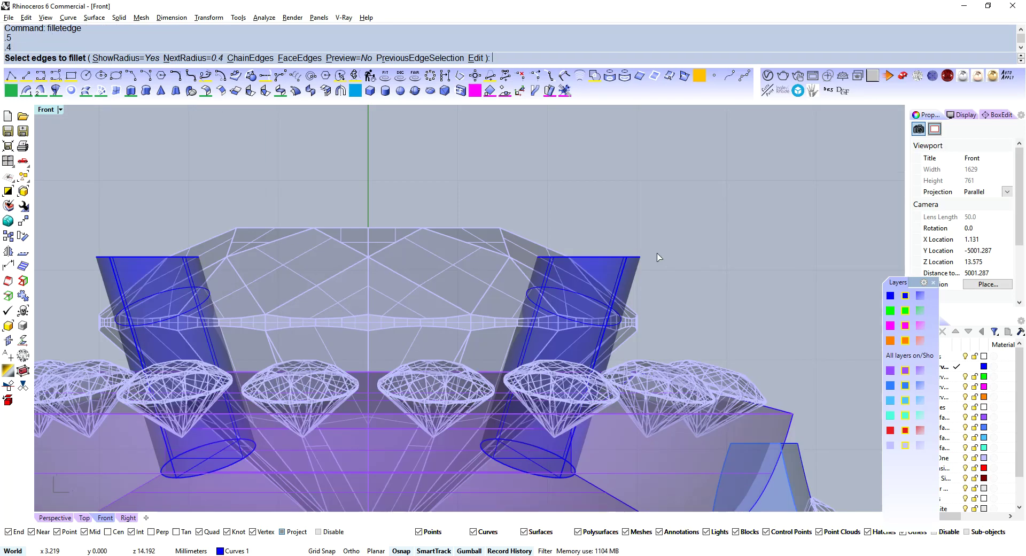
left_click(632, 256)
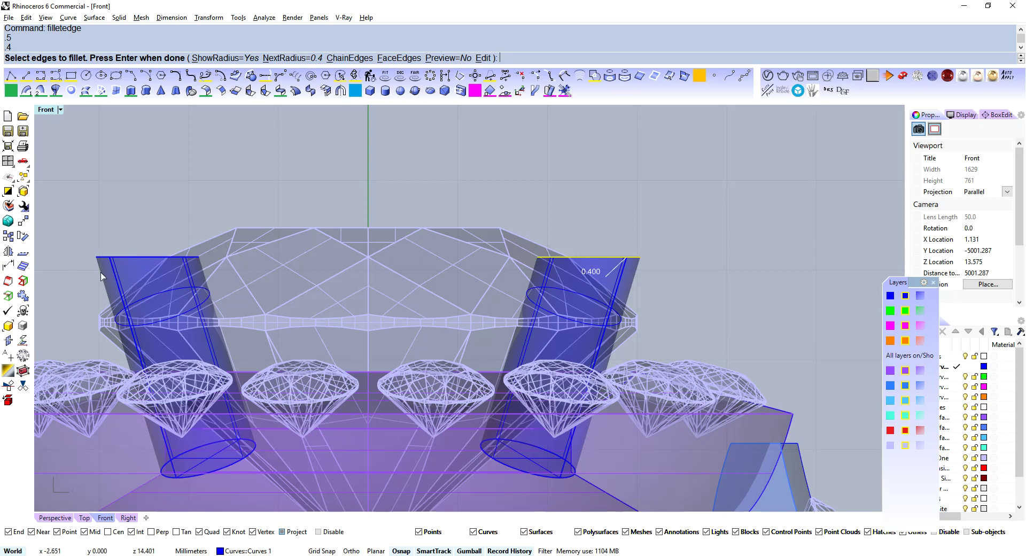
left_click(104, 258)
key("Return")
key("Return")
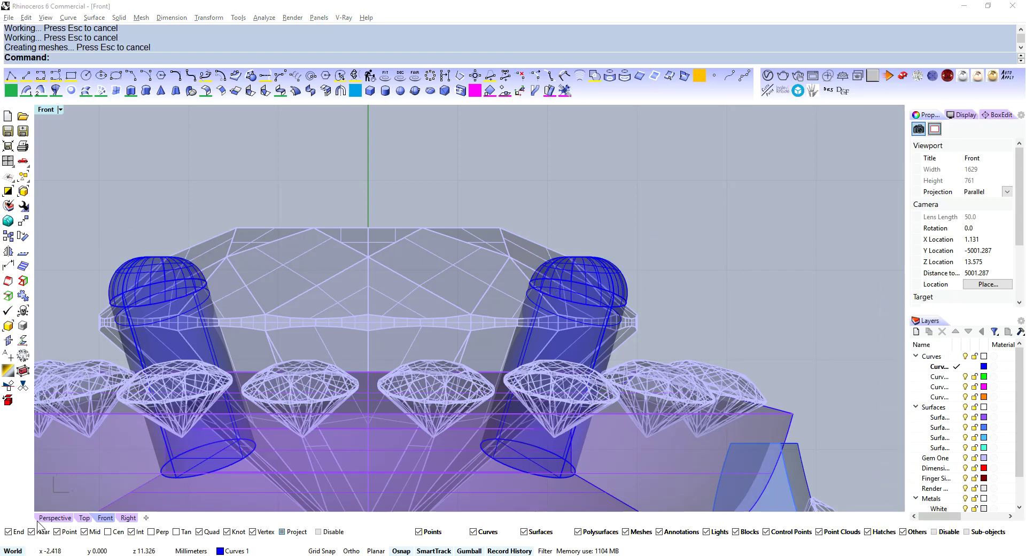
Start cage editing on all four rounded prongs, using a bounding box as the control cage
left_click(53, 518)
right_click_drag(733, 294, 644, 201)
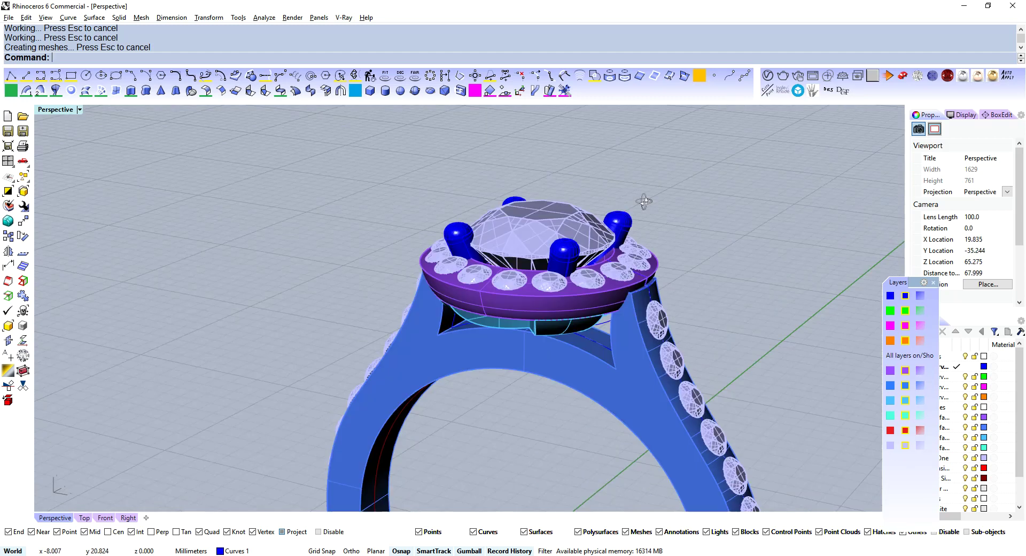
scroll(626, 214, "up", 5)
left_click(601, 236)
left_click(475, 304, "shift")
left_click(235, 272, "shift")
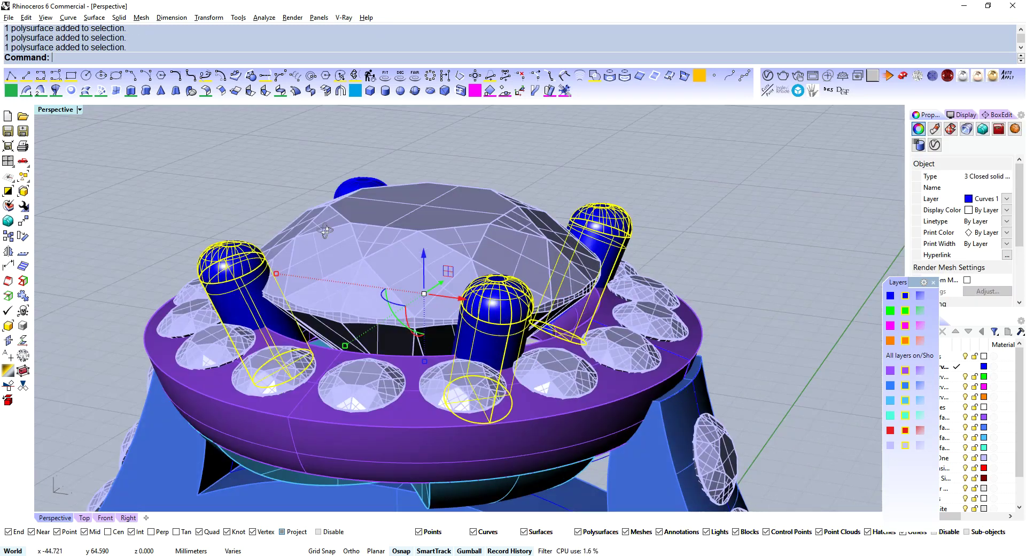
right_click_drag(325, 231, 342, 294)
left_click(298, 192, "shift")
scroll(384, 277, "down", 5)
right_click_drag(395, 321, 416, 201)
type("2")
key("Return")
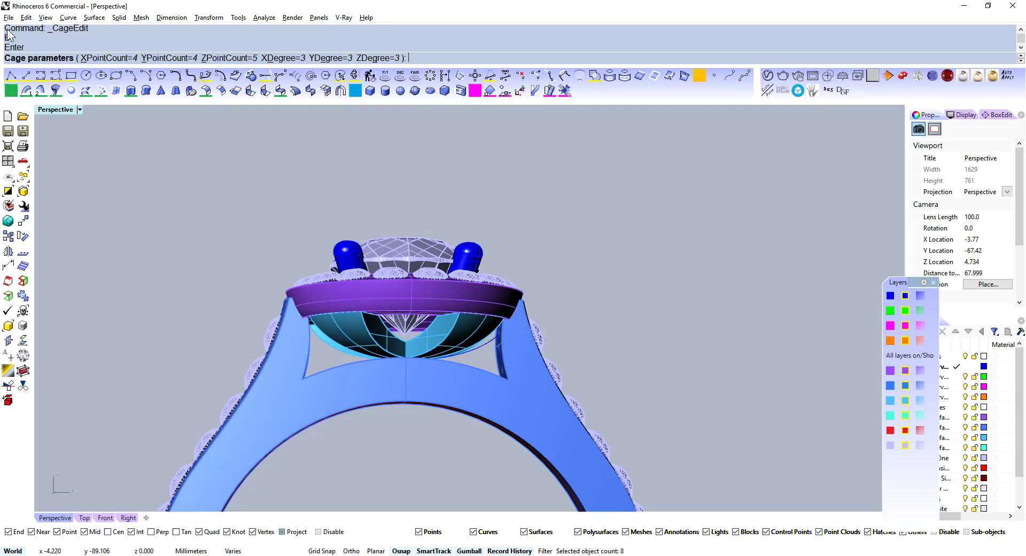
Set the cage's Z point count to 5 and create it with a Global edit region
left_click(227, 60)
right_click_drag(426, 181, 426, 199)
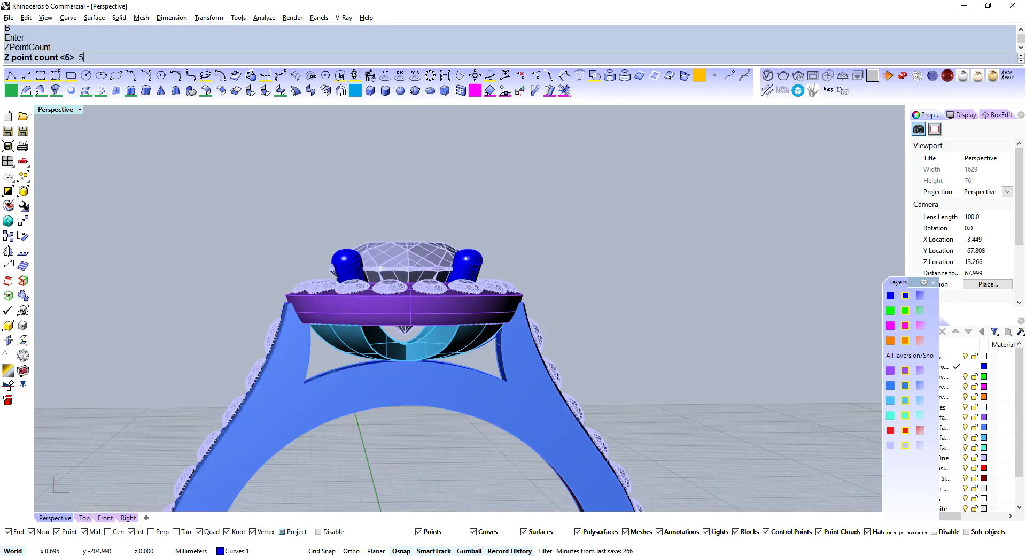
type("5")
key("Return")
key("Return")
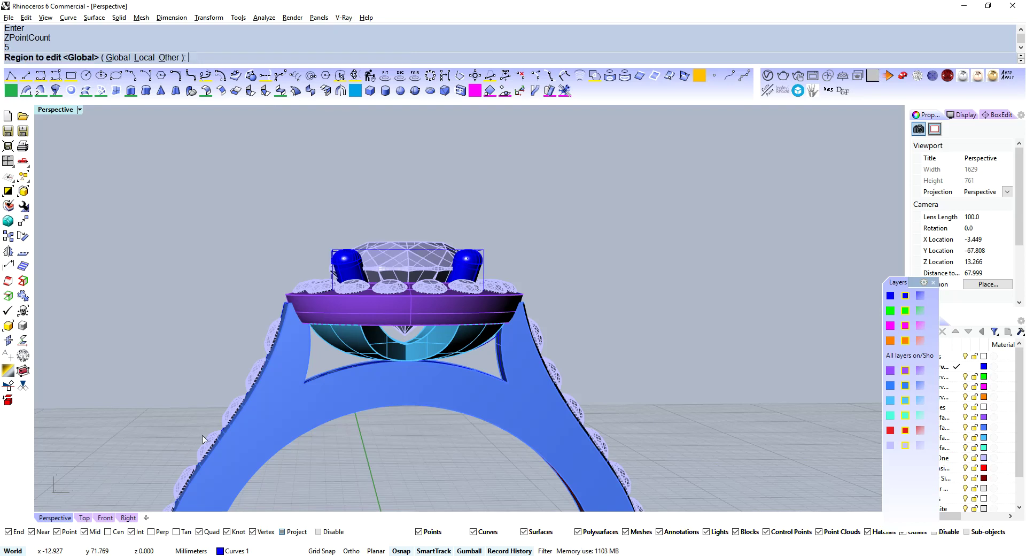
key("Return")
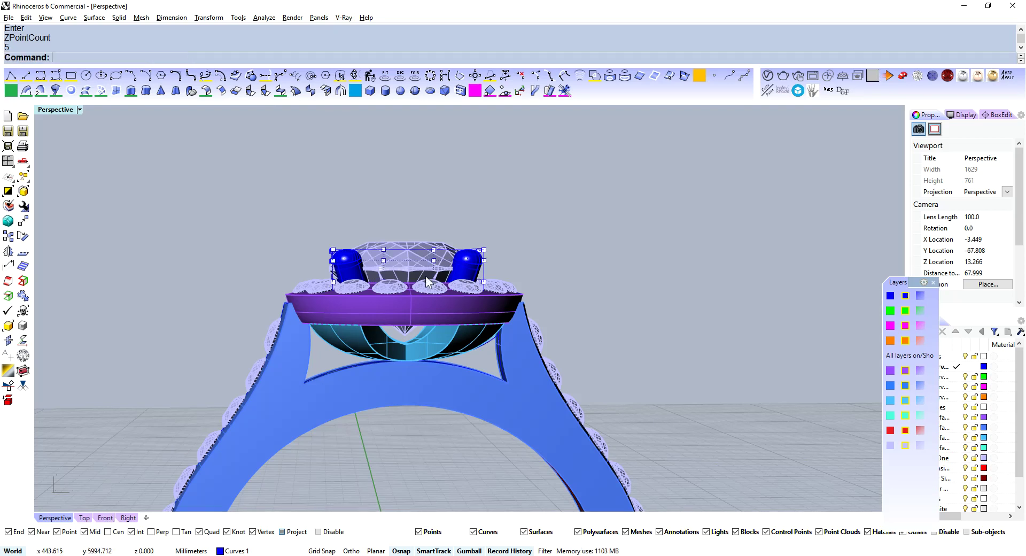
Scale the cage's top layer of control points slightly inward so the prong tips lean over the center stone
right_click_drag(425, 275, 382, 305)
left_click(106, 518)
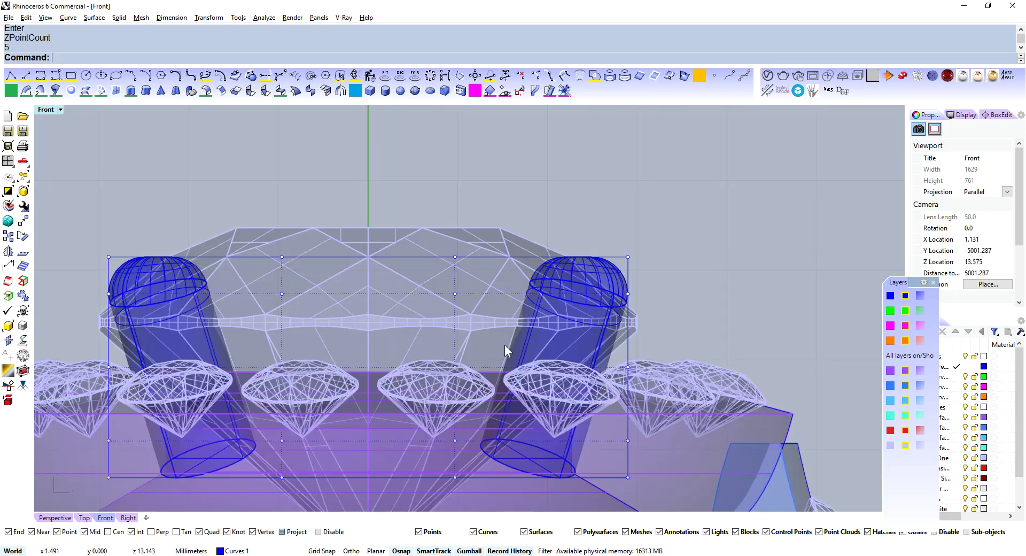
scroll(191, 175, "down", 3)
left_click_drag(99, 172, 618, 243)
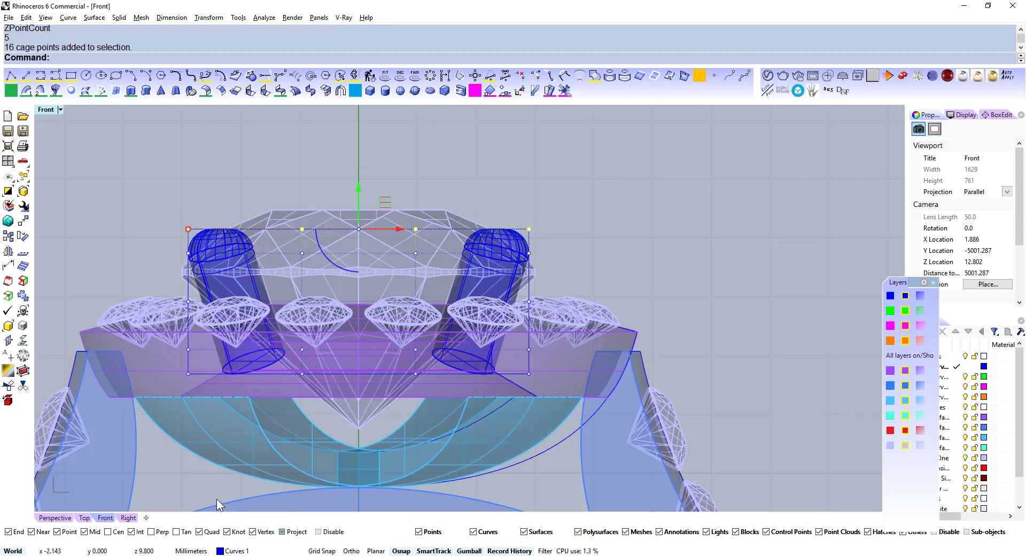
left_click(46, 517)
scroll(364, 222, "up", 5)
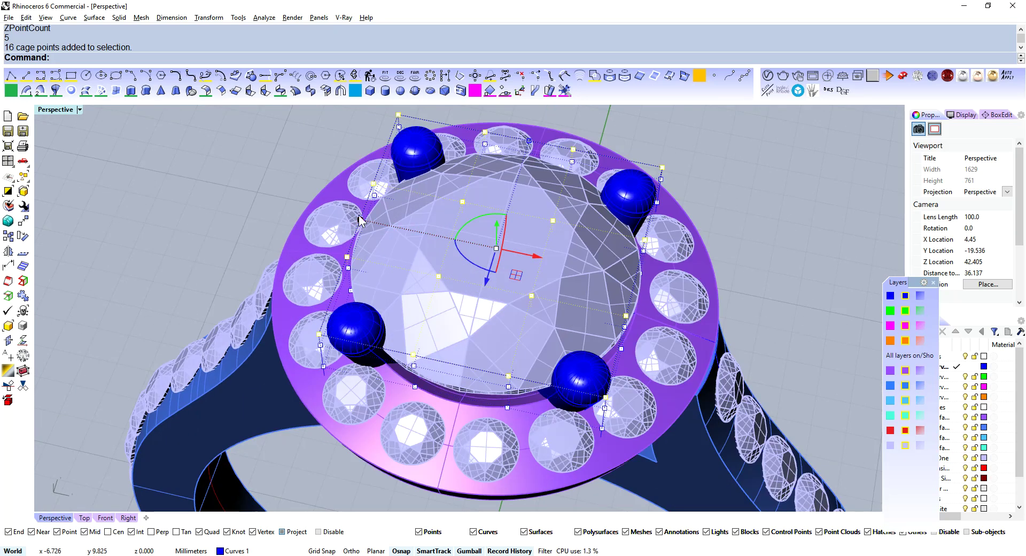
left_click_drag(360, 220, 377, 224, "shift")
Scale the cage's top two layers of control points slightly inward toward the center stone
scroll(412, 284, "down", 2)
right_click_drag(419, 296, 454, 196)
left_click_drag(302, 174, 666, 254)
right_click_drag(626, 235, 635, 289)
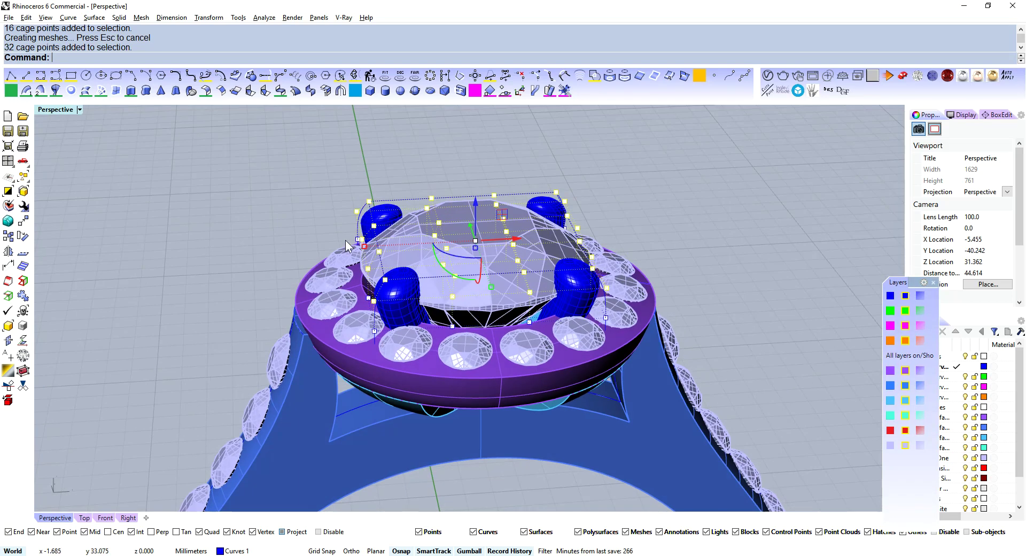
left_click_drag(365, 247, 372, 246, "shift")
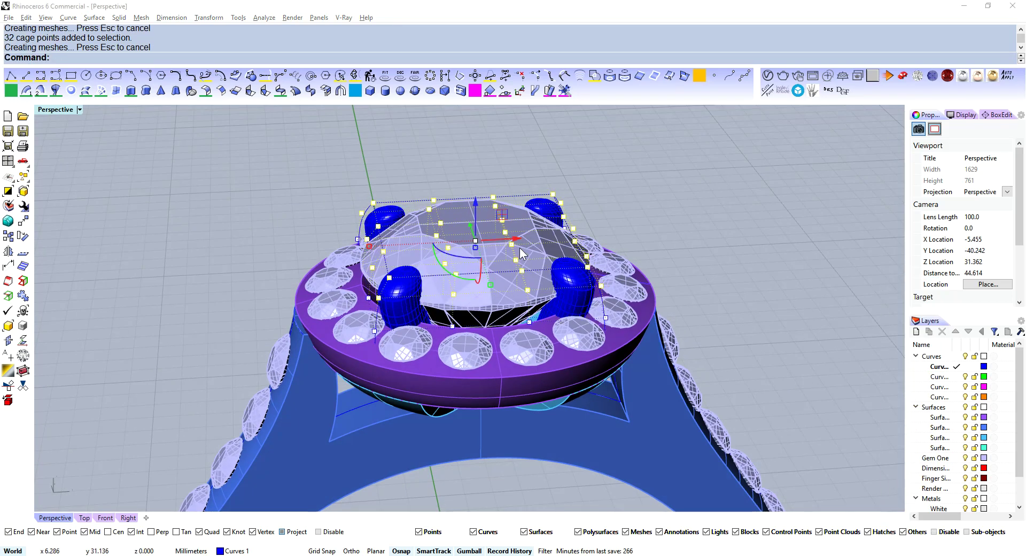
Delete the control cage surrounding the bent prongs
scroll(505, 194, "up", 8)
left_click(524, 201)
right_click_drag(523, 201, 597, 237)
scroll(604, 240, "up", 3)
left_click(643, 258)
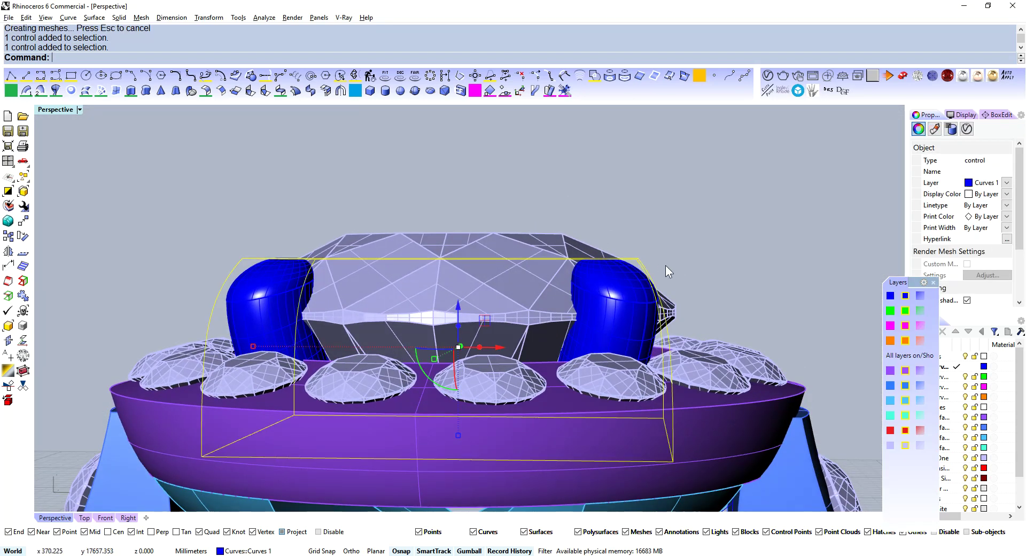
right_click_drag(665, 265, 685, 258)
key("Delete")
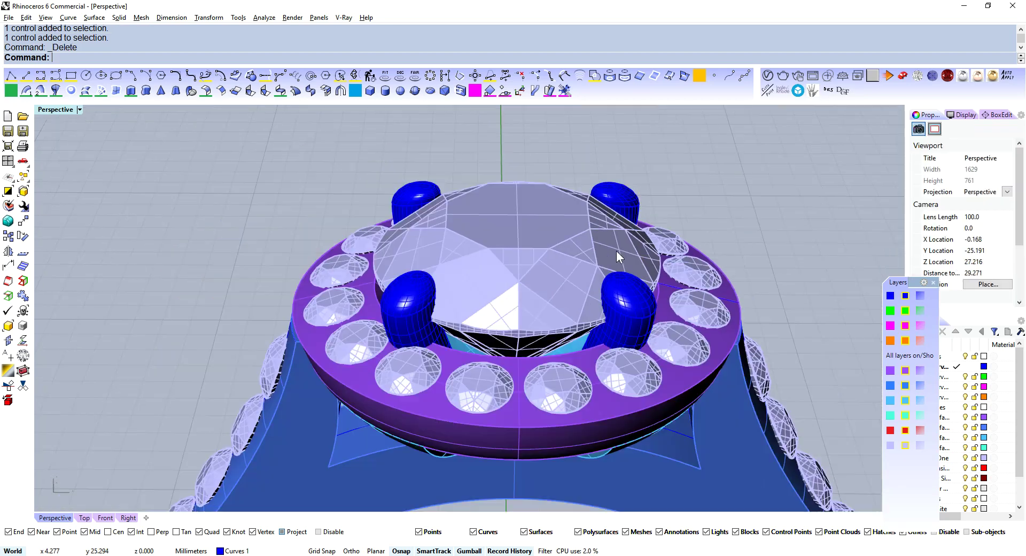
right_click_drag(618, 251, 653, 267)
right_click_drag(541, 395, 675, 289)
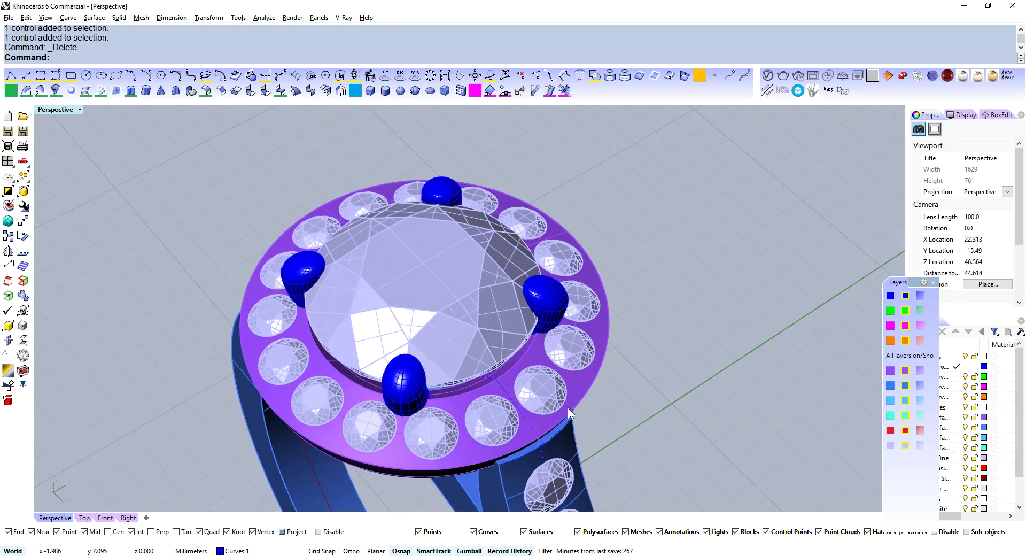
right_click_drag(568, 407, 589, 314)
scroll(601, 365, "down", 4)
right_click_drag(601, 365, 635, 288)
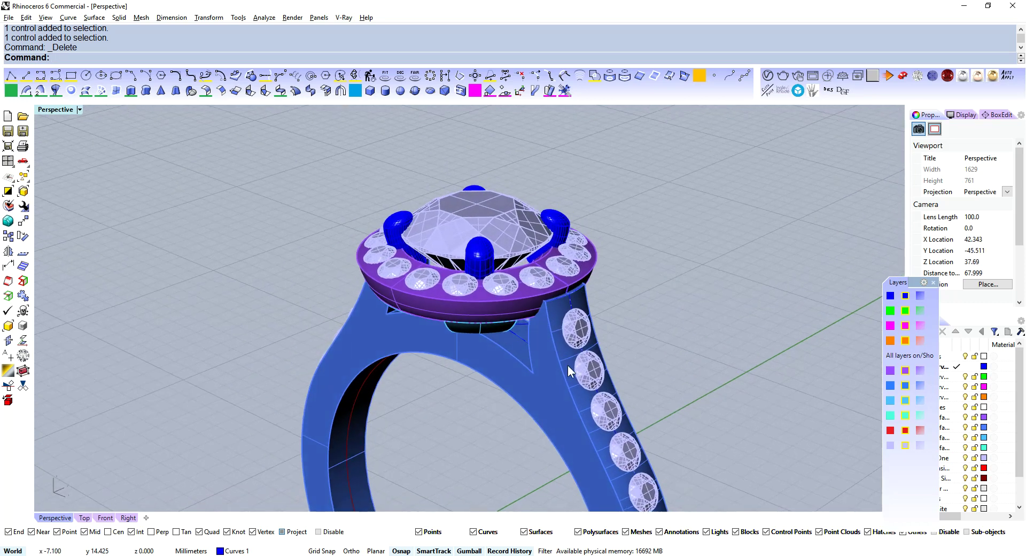
right_click_drag(528, 278, 538, 287)
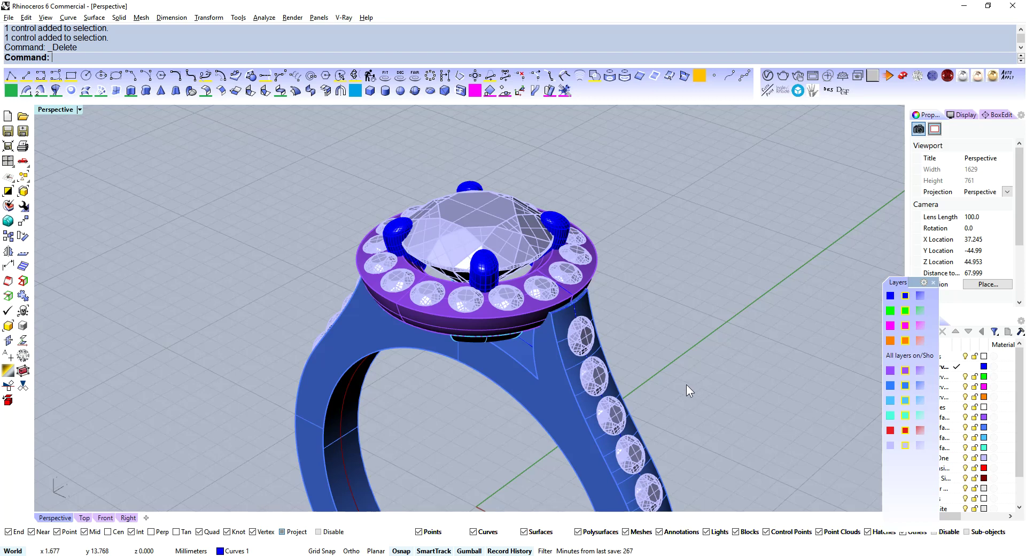
Select the shoulder gems and run What to review their geometry details in the object description
right_click_drag(614, 268, 552, 336)
left_click(554, 332)
right_click_drag(577, 277, 583, 298)
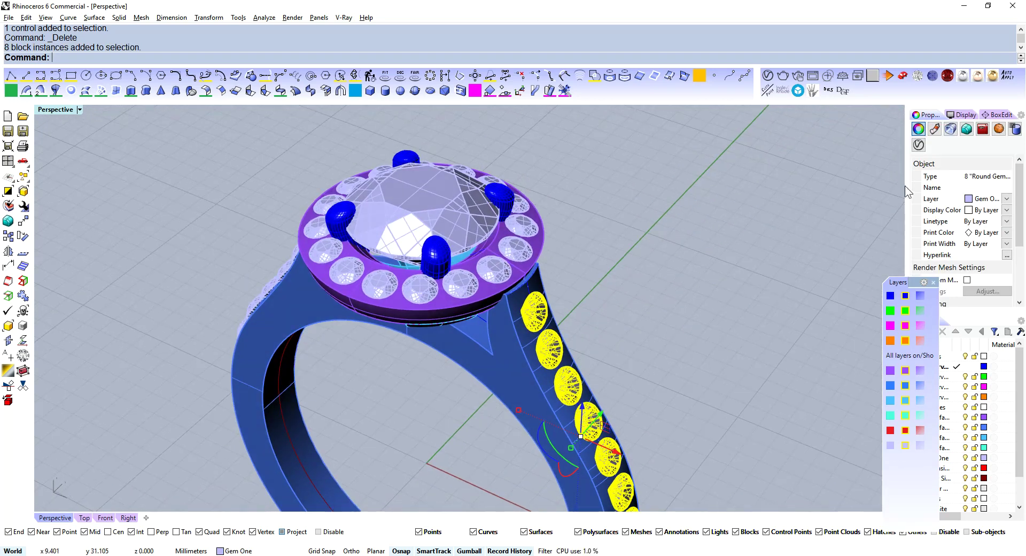
type("Wha")
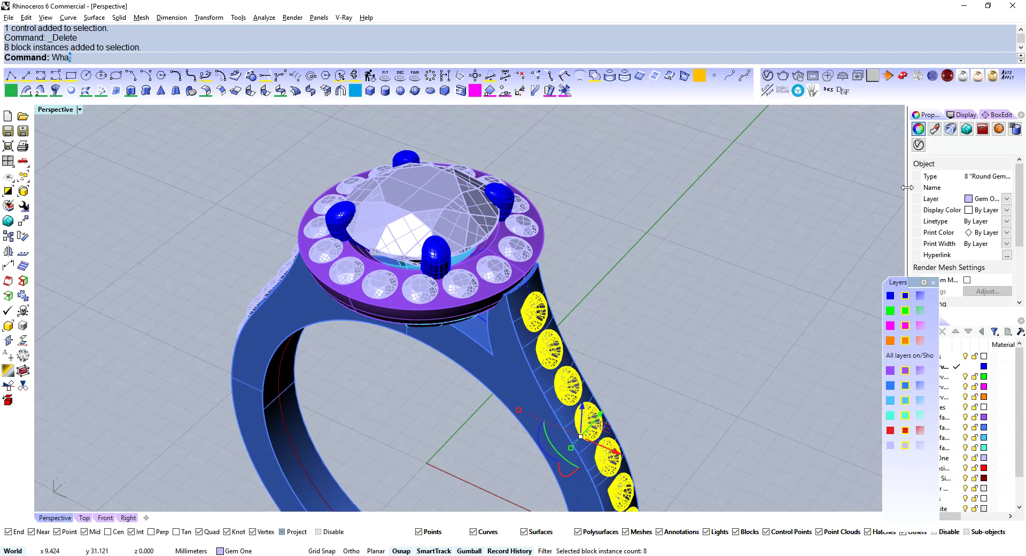
type("t")
key("Return")
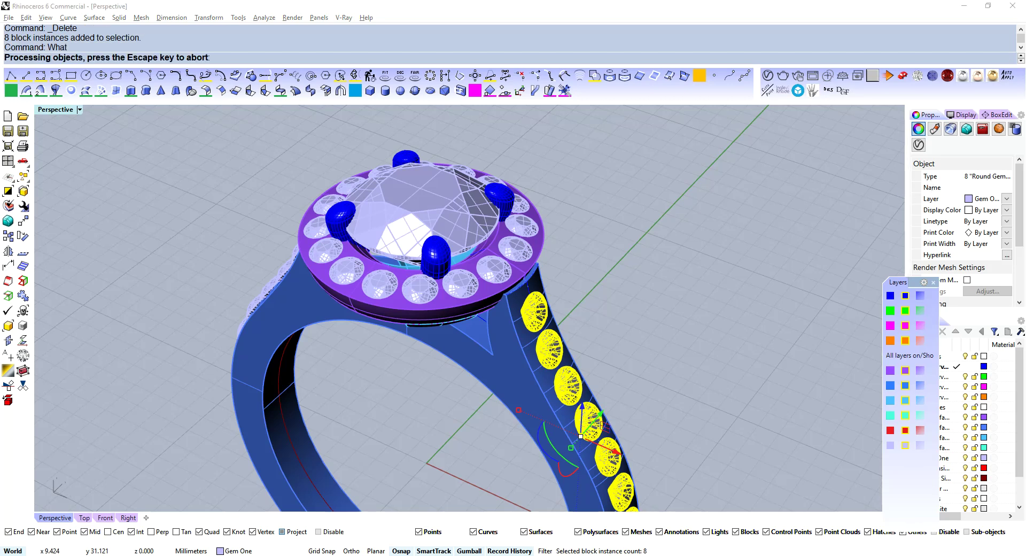
left_click_drag(512, 144, 535, 163)
scroll(554, 275, "down", 1)
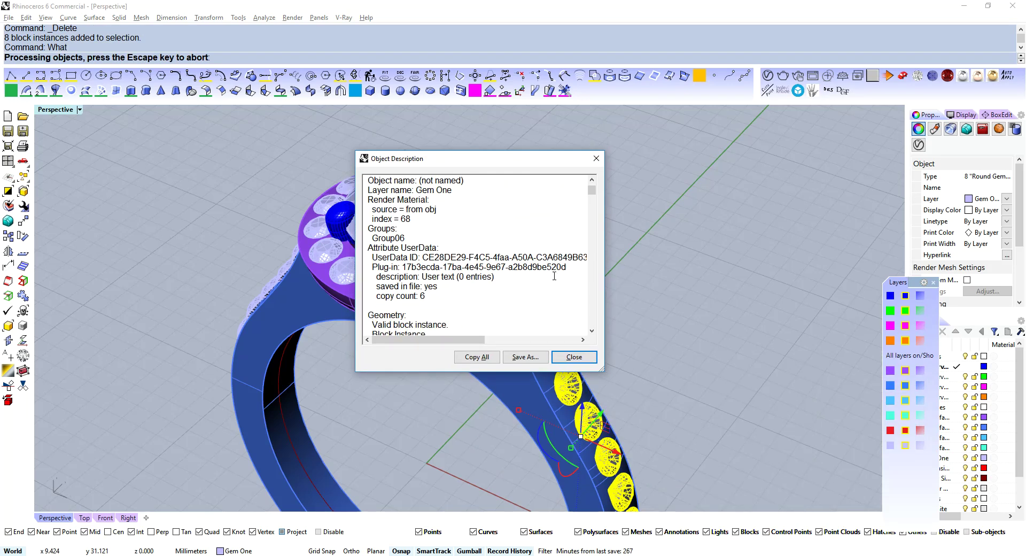
scroll(554, 275, "down", 4)
left_click_drag(372, 209, 441, 212)
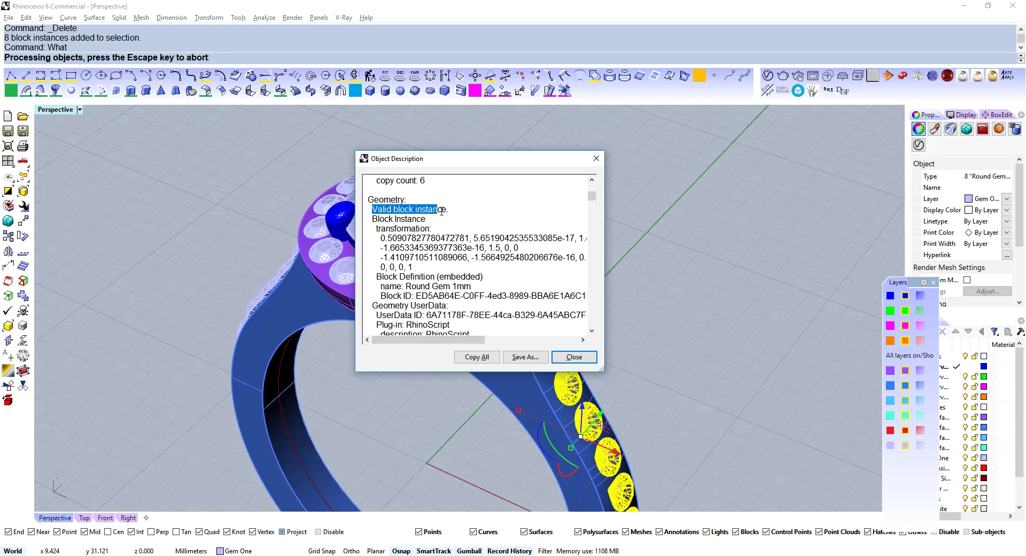
left_click(585, 354)
left_click(581, 247)
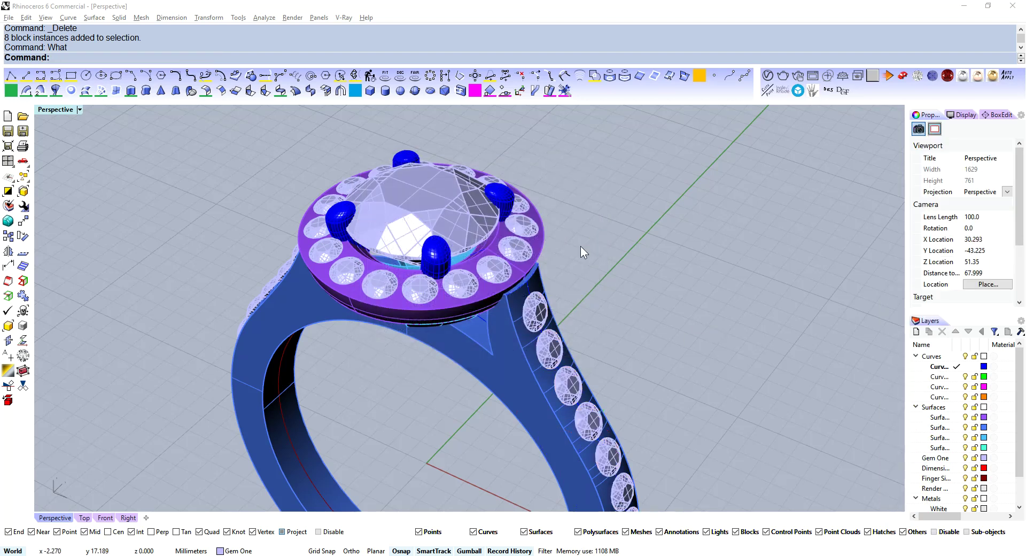
Check the object types of a halo gem, the center stone and the shoulder gems by selecting them
right_click_drag(581, 247, 590, 267)
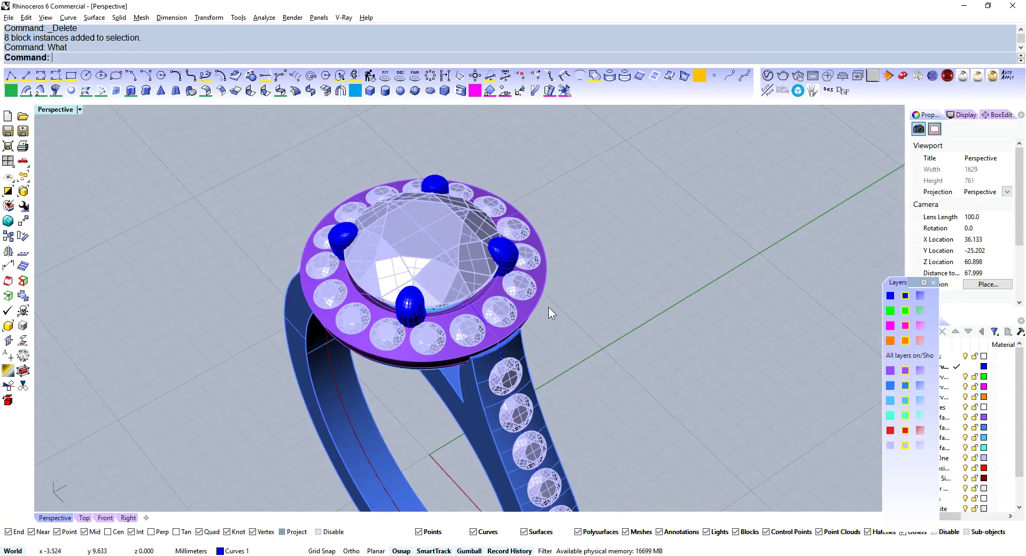
scroll(545, 307, "up", 2)
left_click(498, 308)
left_click(444, 259, "shift")
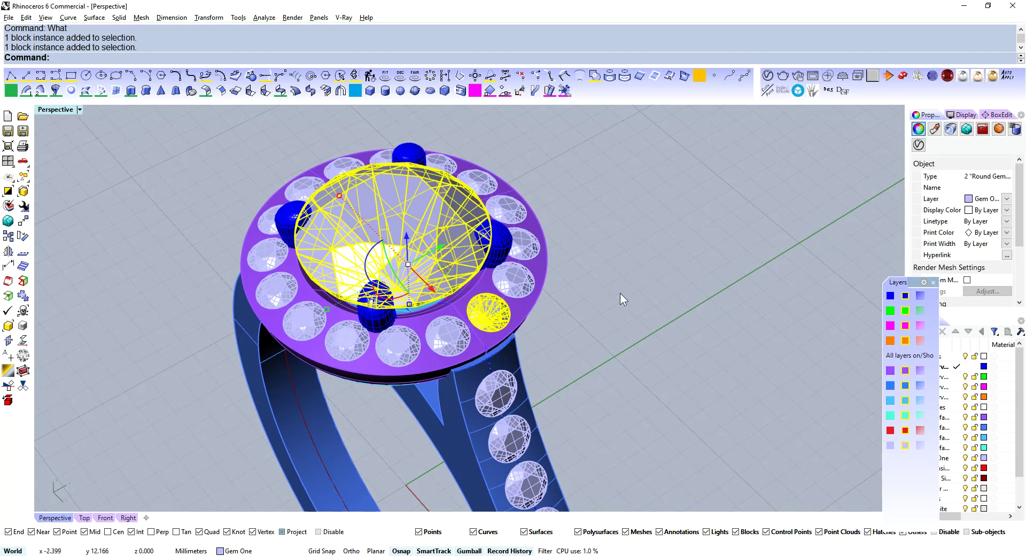
scroll(491, 314, "down", 3)
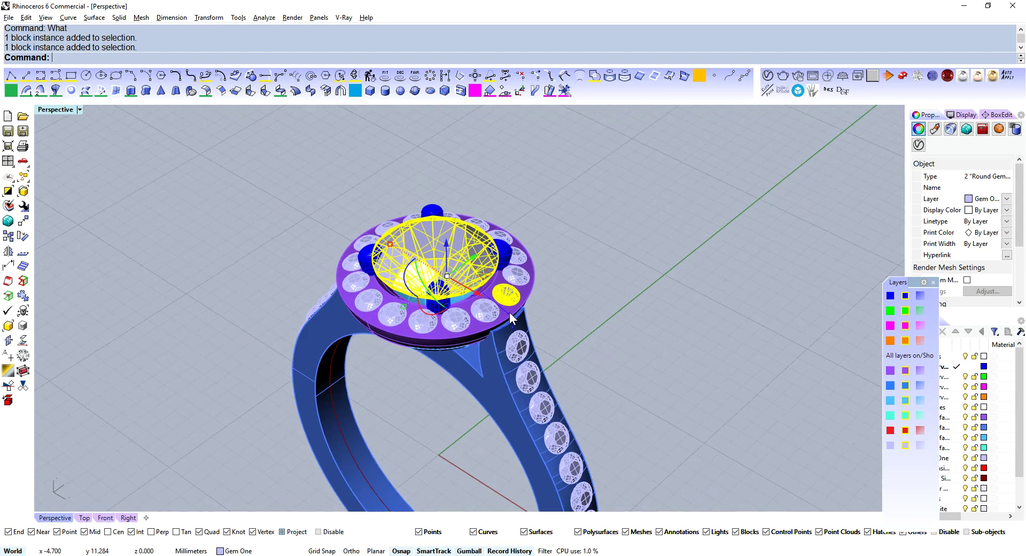
left_click(572, 324)
right_click_drag(509, 312, 584, 323)
scroll(497, 320, "up", 3)
left_click(497, 320)
scroll(545, 322, "down", 5)
key("Escape")
scroll(505, 250, "up", 4)
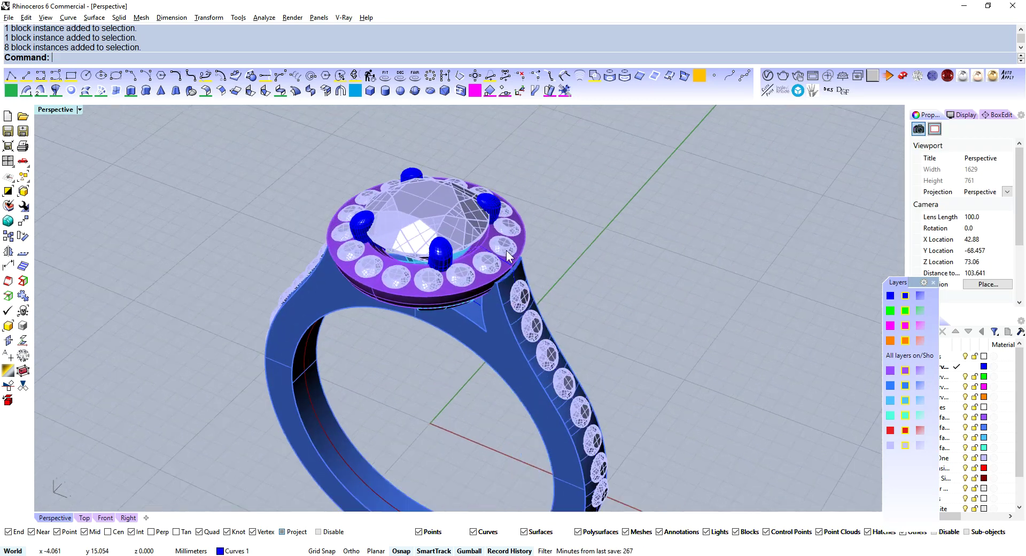
Compare the object properties of a halo gem with those of the center stone and examine the halo up close
left_click(506, 248)
left_click(400, 185)
left_click(499, 242)
left_click(454, 204)
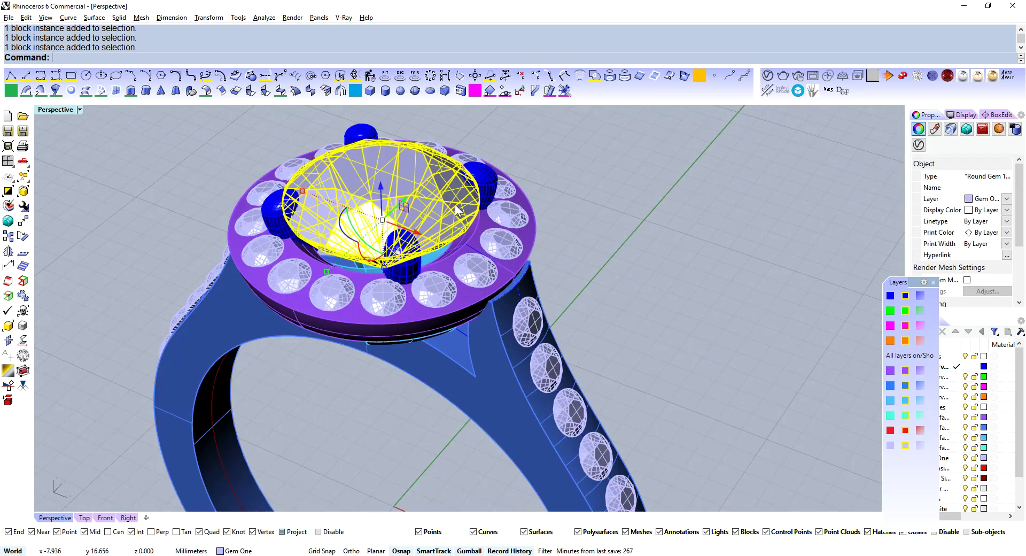
left_click(591, 195)
scroll(591, 195, "down", 4)
right_click_drag(592, 197, 581, 267)
scroll(584, 313, "up", 6)
mouse_move(583, 316)
right_mouse_down()
mouse_move(584, 328)
mouse_move(574, 300)
right_mouse_up()
scroll(576, 275, "down", 4)
right_click_drag(573, 233, 559, 284)
scroll(554, 295, "up", 4)
Use SelChildren on the halo gem nearest the shoulder and delete all halo gems except one
left_click(530, 296)
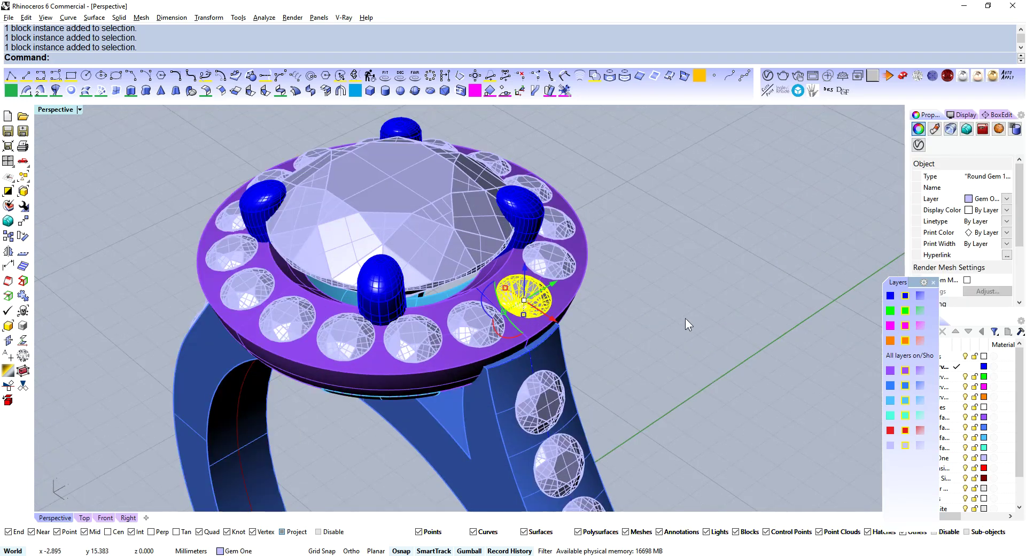
type("selchildren")
key("Return")
left_click(551, 296, "ctrl")
key("Delete")
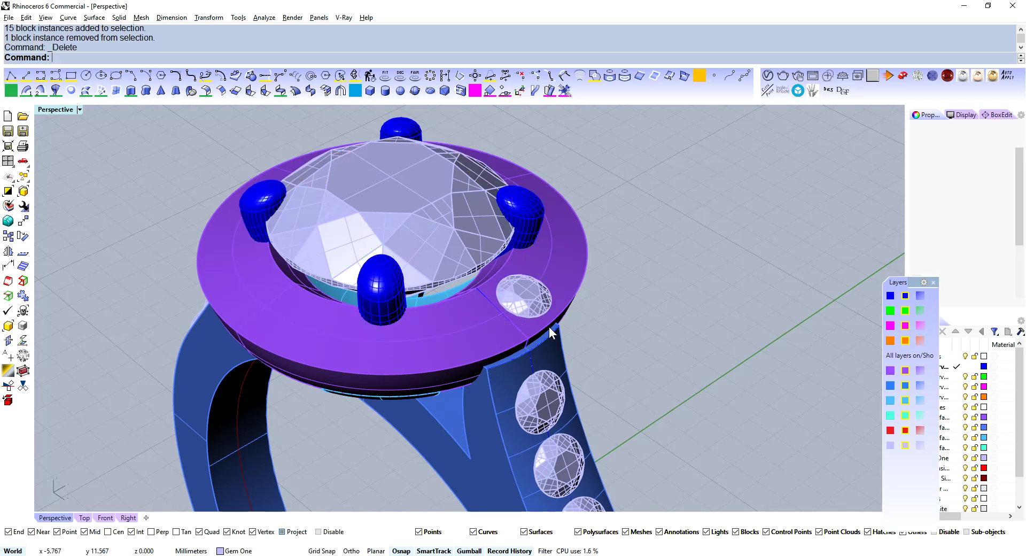
Explode the remaining halo gem's block instance
left_click(540, 315)
right_click_drag(540, 315, 642, 299)
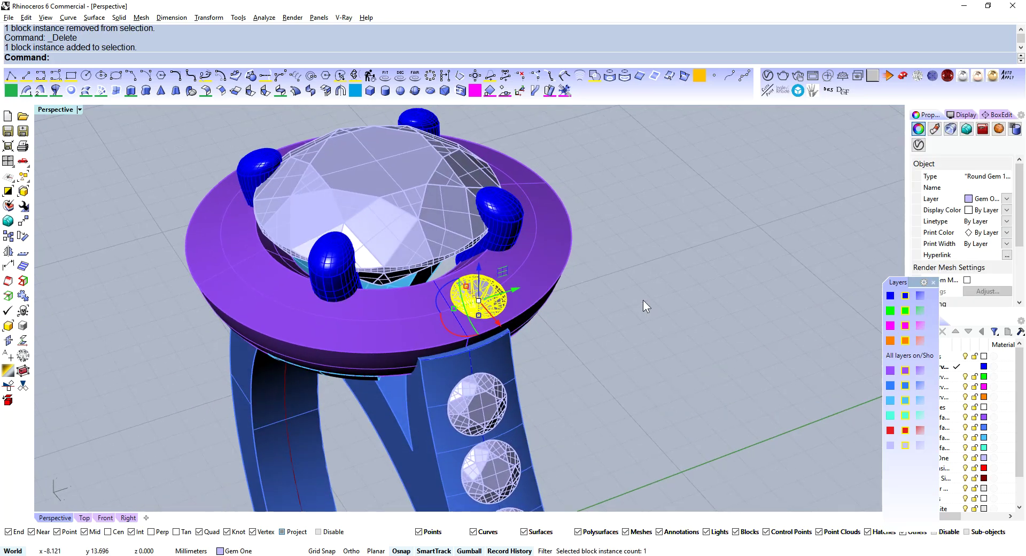
type("explode")
key("Return")
scroll(643, 299, "down", 3)
Polar array the exploded gem around the origin with 16 items over 360 degrees
type("arraypolar")
key("Return")
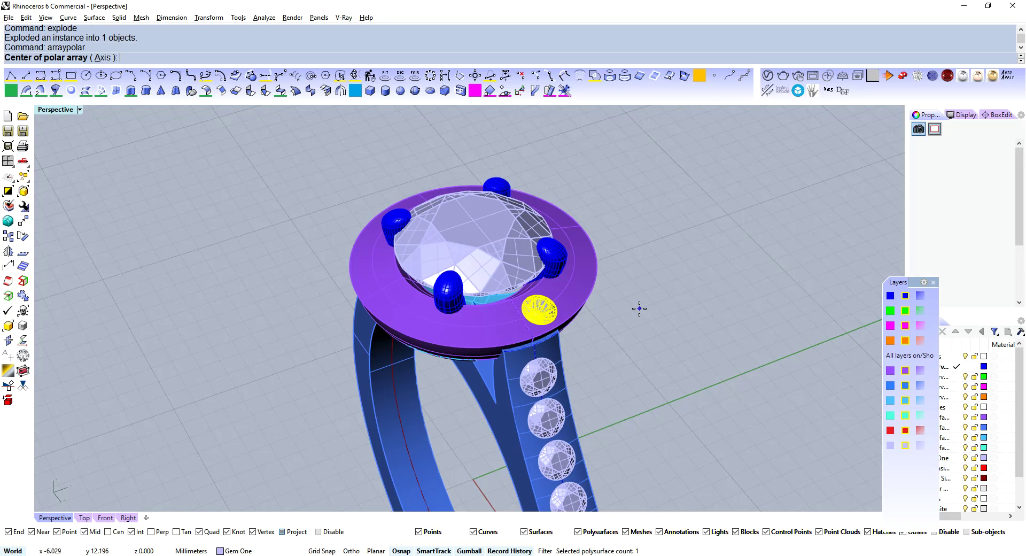
type("0")
key("Return")
type("16")
key("Return")
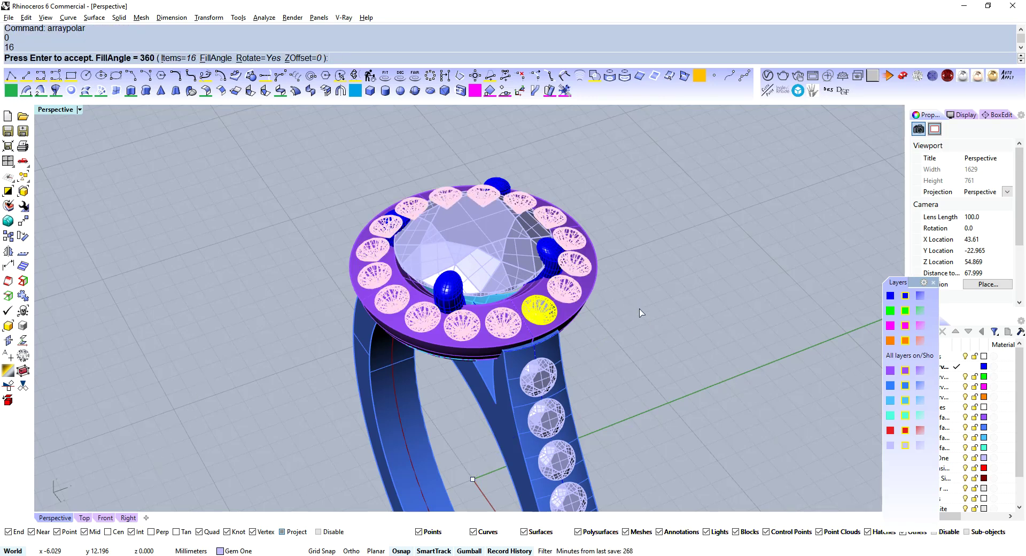
key("Return")
left_click(640, 309)
Run What on the original halo gem and review its geometry description
scroll(550, 308, "up", 4)
left_click(539, 309)
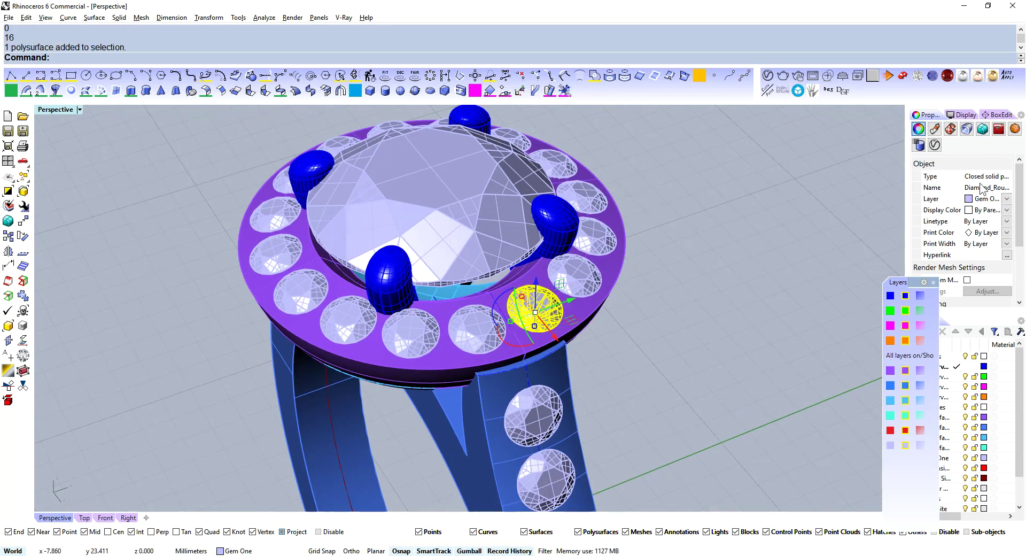
type("What")
key("Return")
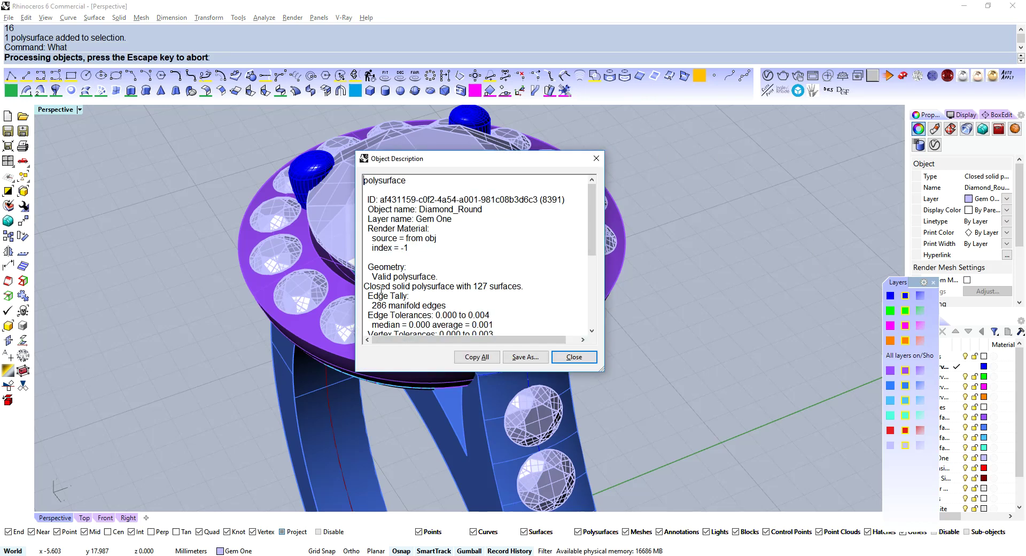
left_click_drag(378, 276, 430, 276)
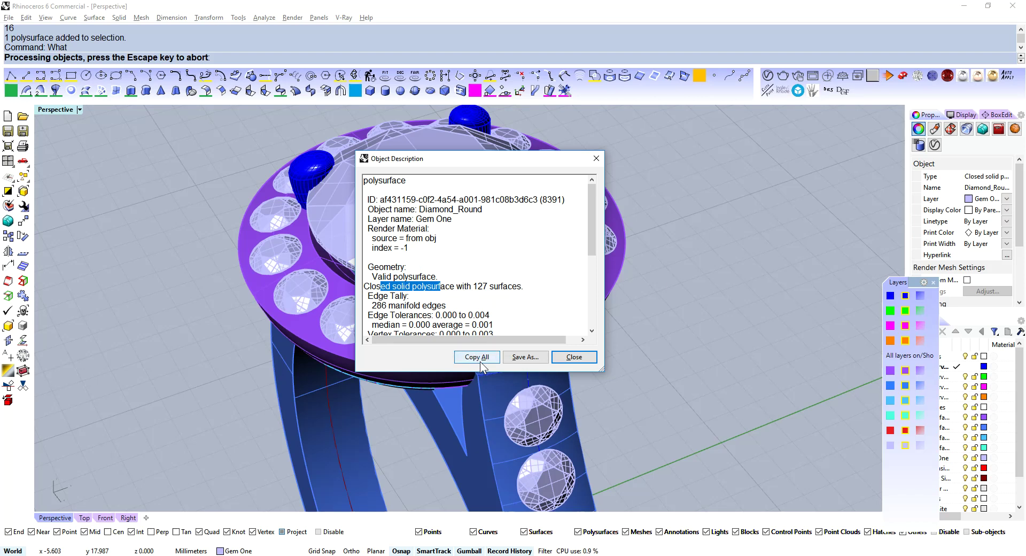
left_click(572, 359)
left_click(743, 326)
Explode the center stone's block instance and check the resulting object's type
scroll(654, 294, "down", 4)
left_click(494, 223)
right_click_drag(677, 273, 473, 233, "shift")
type("explode")
key("Return")
left_click(473, 232)
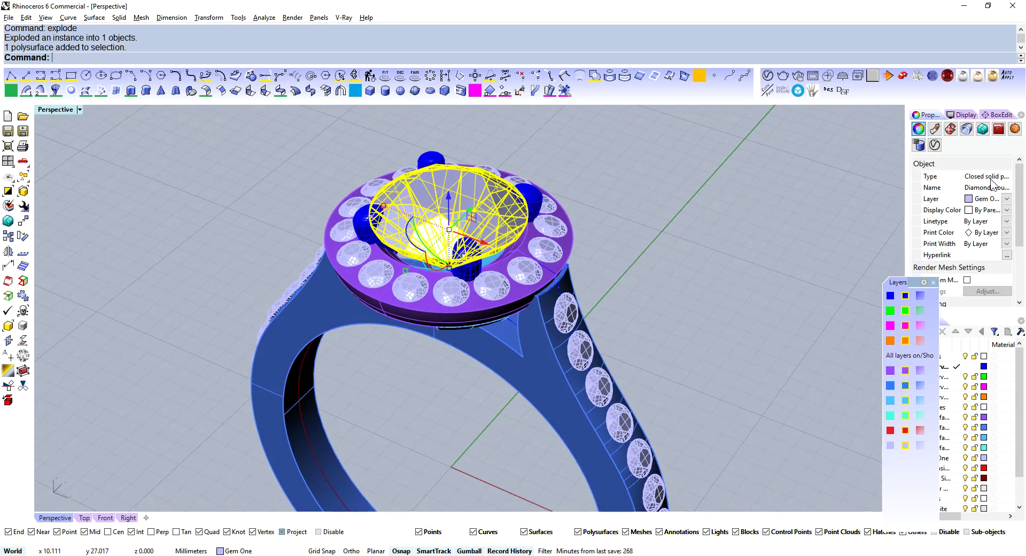
left_click(752, 270)
Inspect the shoulder gems as a selected group
right_click_drag(752, 269, 565, 237)
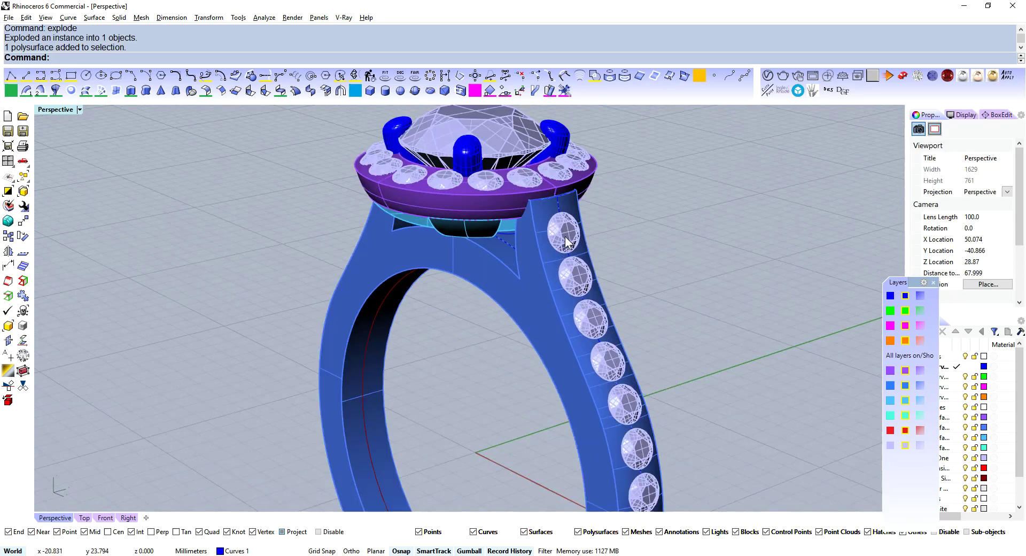
left_click(565, 236)
left_click(659, 221)
right_click_drag(659, 220, 513, 355)
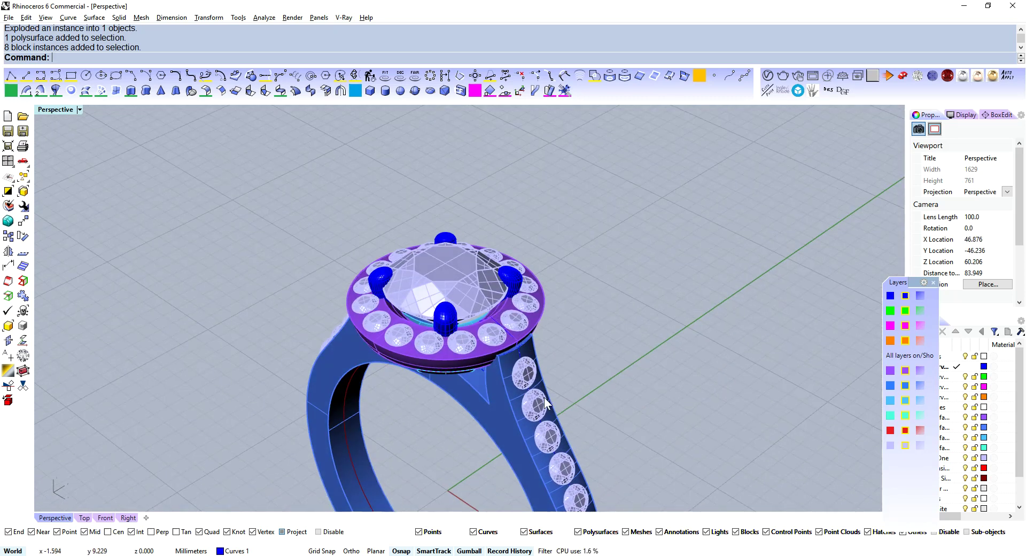
Fillet the halo's outer top edge with a 0.3 radius
scroll(554, 419, "up", 3)
scroll(536, 232, "up", 3)
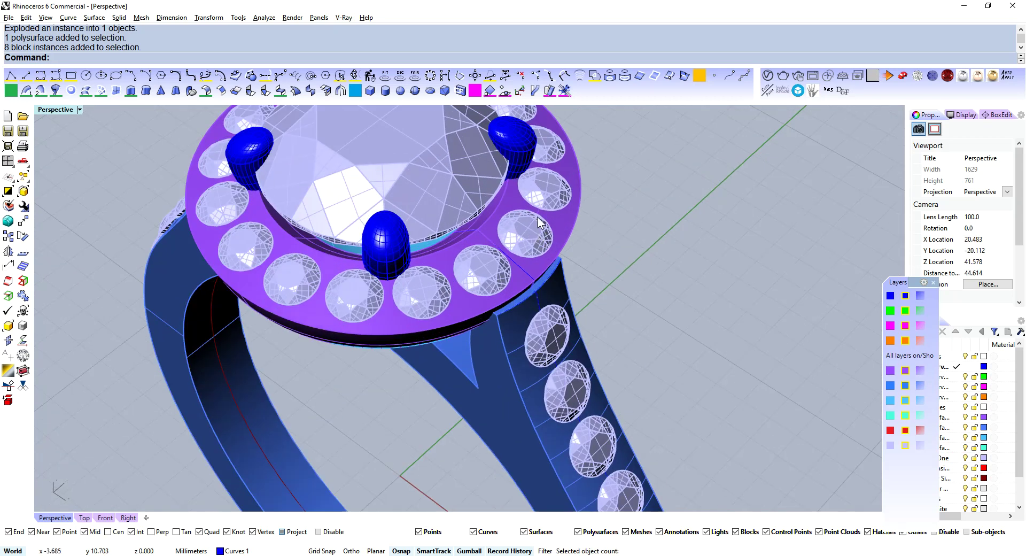
right_click_drag(537, 213, 567, 336)
type("filletedge")
key("Return")
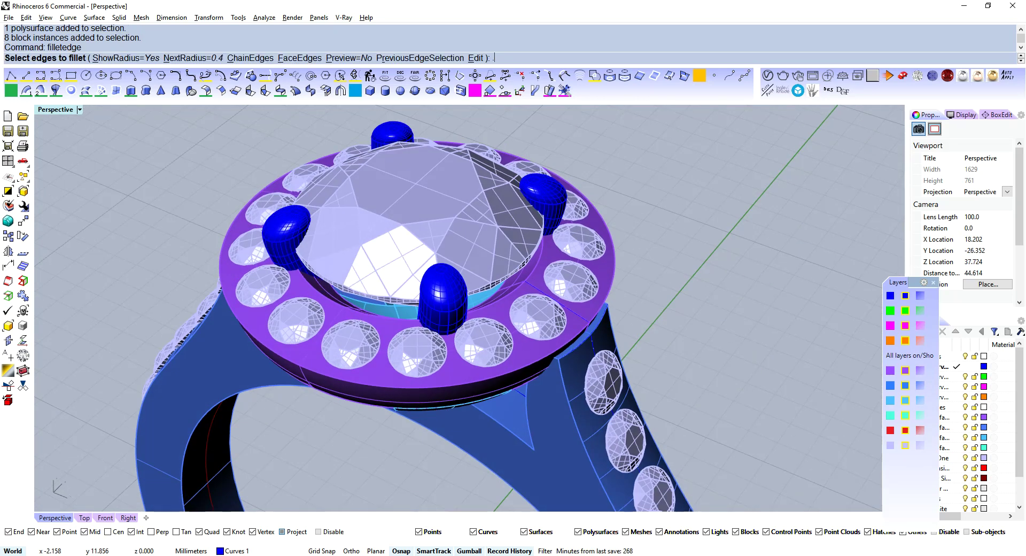
type(".3")
key("Return")
left_click(614, 267)
key("Return")
key("Return")
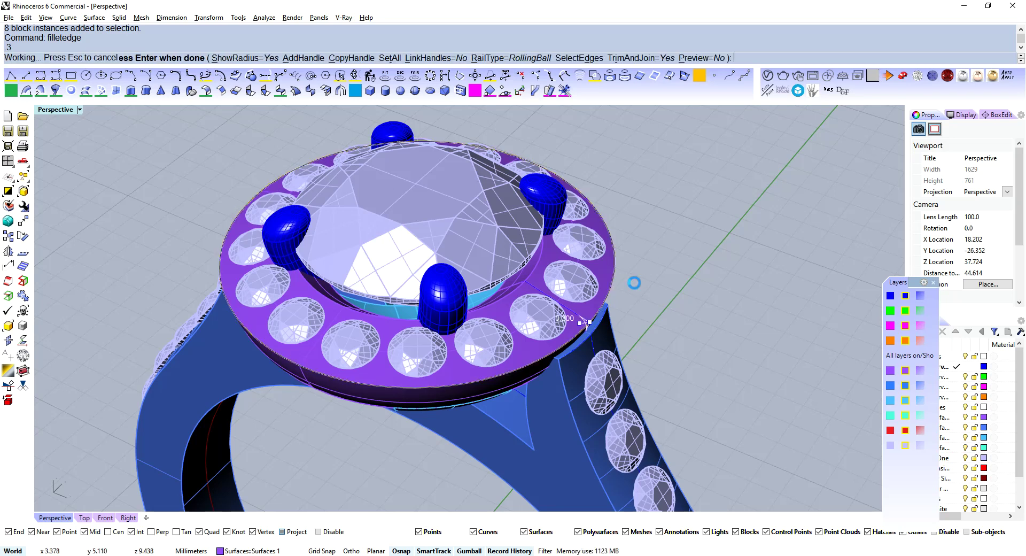
right_click_drag(632, 283, 677, 285)
Fillet the halo's inner top edge with the same 0.3 radius
key("Return")
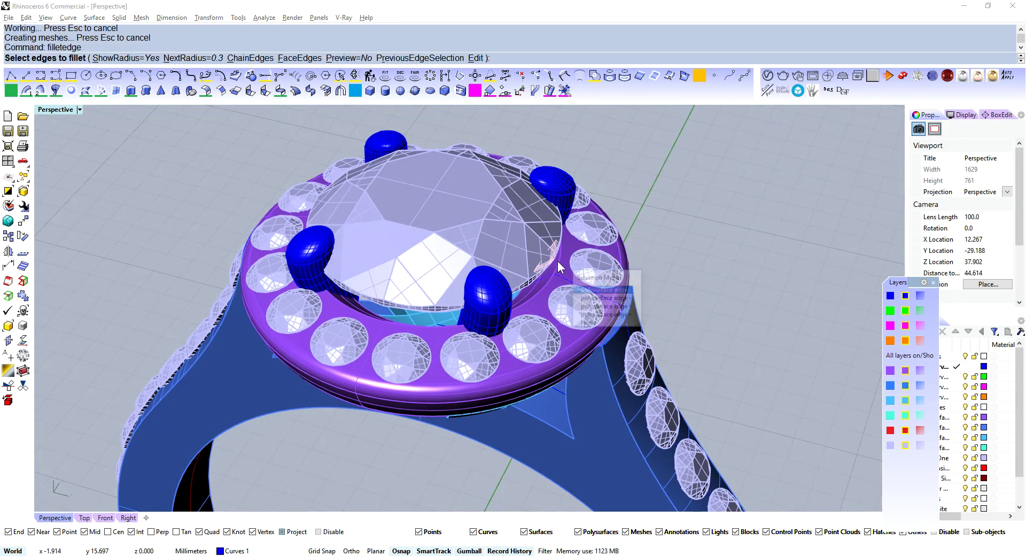
left_click(557, 261)
key("Return")
key("Return")
right_click_drag(635, 306, 611, 270)
Lower the original halo gem slightly so the whole array sinks into the halo
left_click(553, 288)
scroll(611, 270, "up", 3)
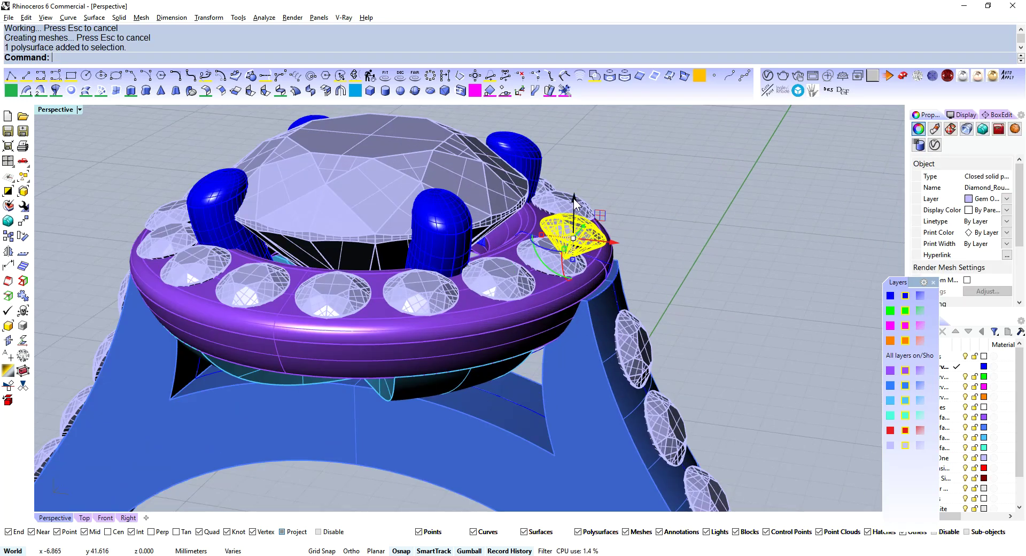
left_click_drag(574, 201, 575, 210)
right_click_drag(593, 235, 591, 289)
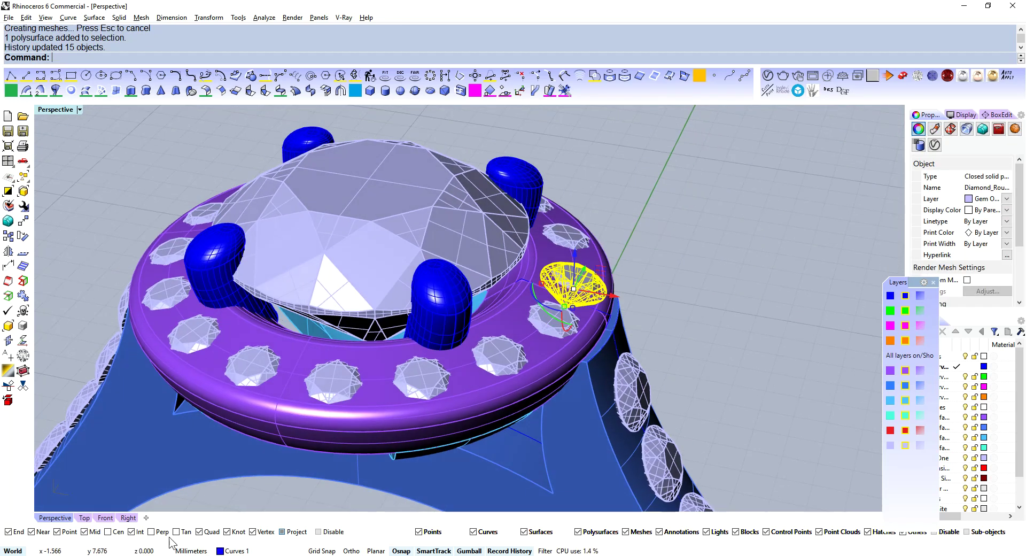
Move the original halo gem slightly inward in the Top view so the arrayed gems follow
left_click(90, 516)
right_click_drag(468, 280, 444, 270)
right_click_drag(267, 265, 450, 252)
scroll(482, 242, "up", 5)
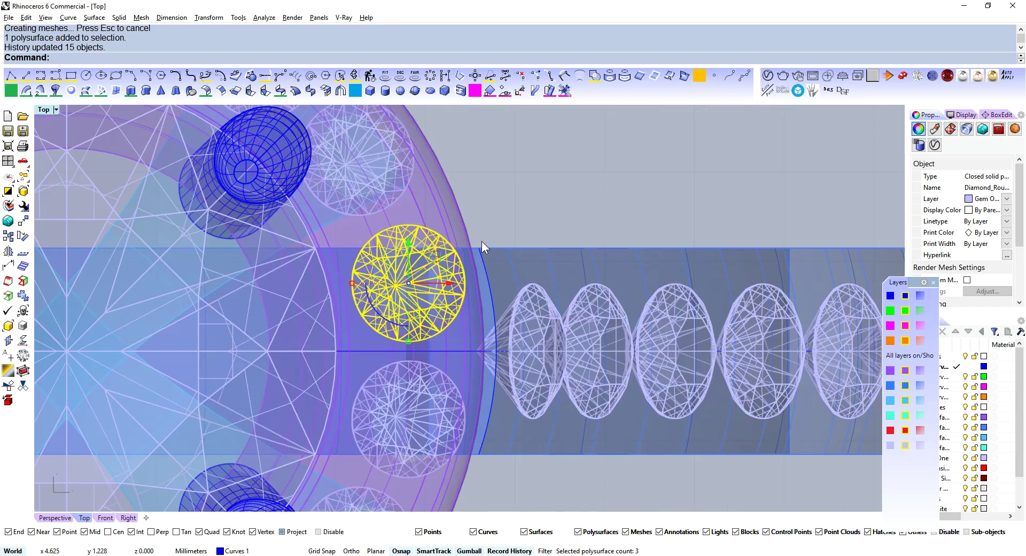
left_click_drag(439, 253, 431, 256)
scroll(432, 257, "down", 6)
right_click_drag(433, 258, 443, 305)
left_click(574, 205)
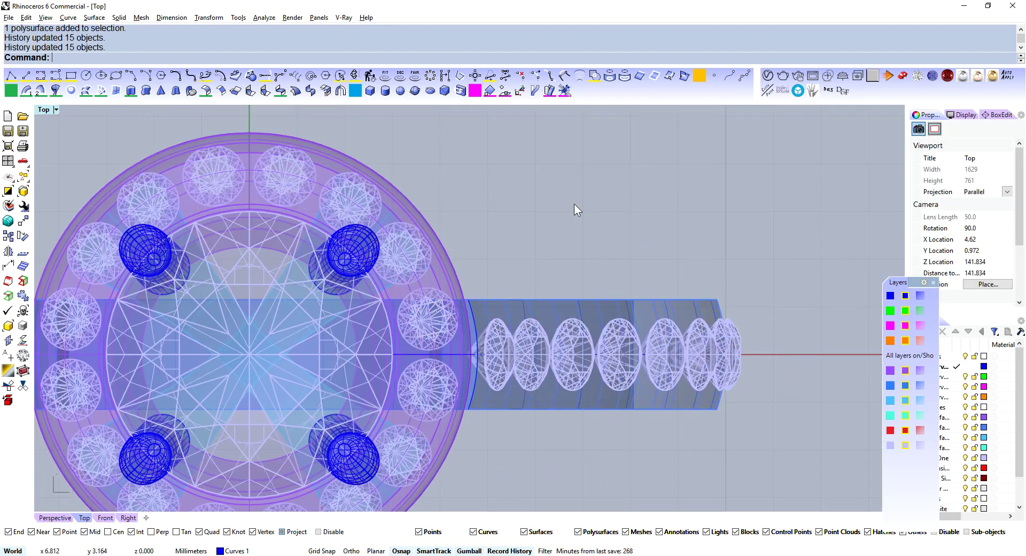
Examine the repositioned halo gems across the four viewports and in the maximized Perspective view
key("ctrl+m")
mouse_move(739, 184)
right_mouse_down()
mouse_move(739, 203)
mouse_move(691, 196)
mouse_move(755, 188)
right_mouse_up()
scroll(739, 203, "down", 3)
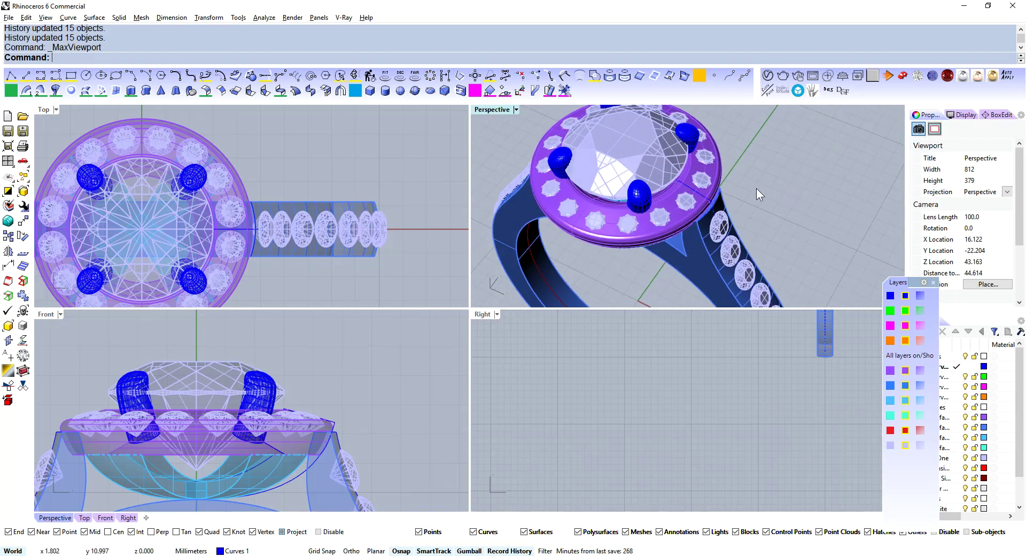
scroll(709, 176, "up", 5)
scroll(748, 215, "down", 8)
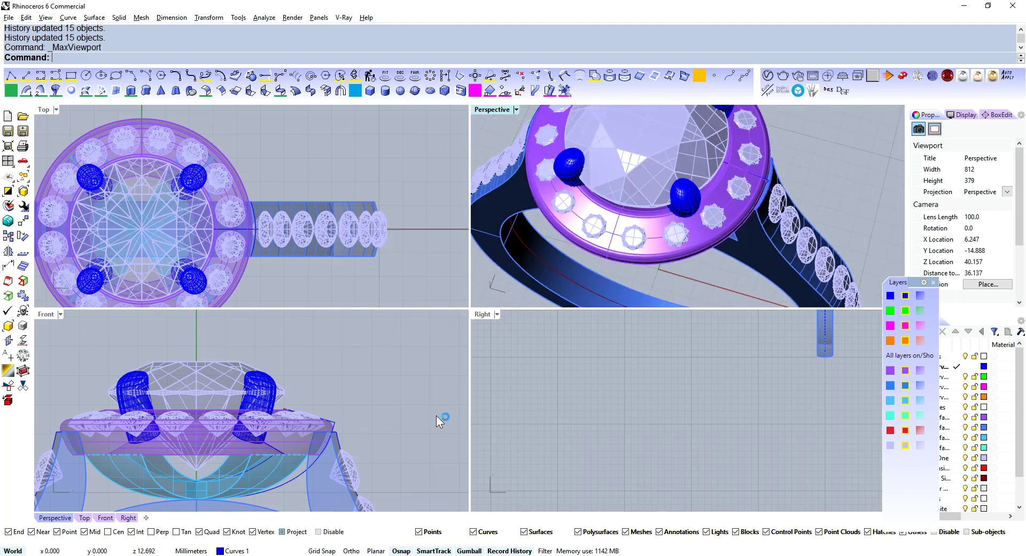
left_click(383, 396)
right_click_drag(723, 262, 687, 235)
key("ctrl+m")
scroll(685, 236, "down", 6)
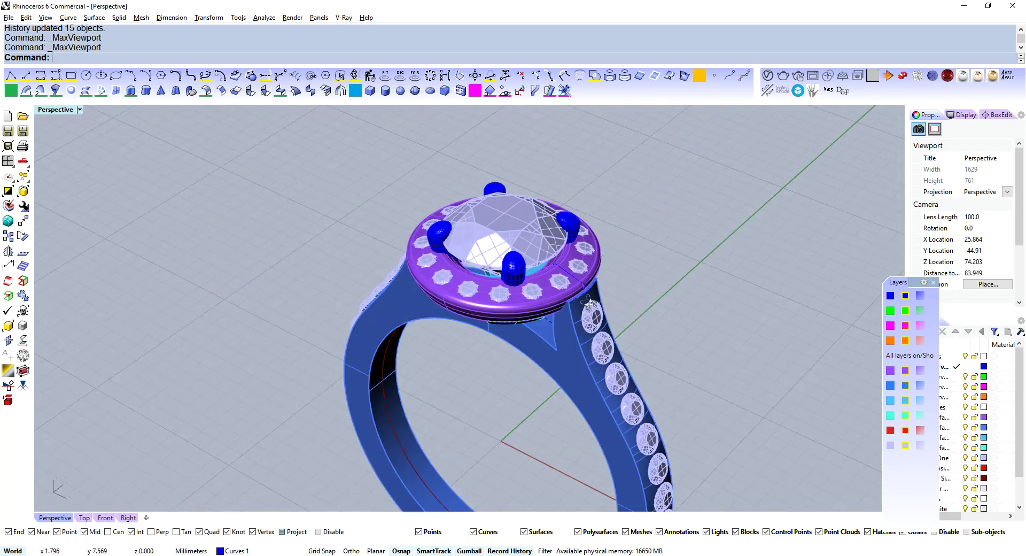
Import the microclaw cutters from the asset library
right_click_drag(681, 278, 649, 244)
middle_click(670, 261)
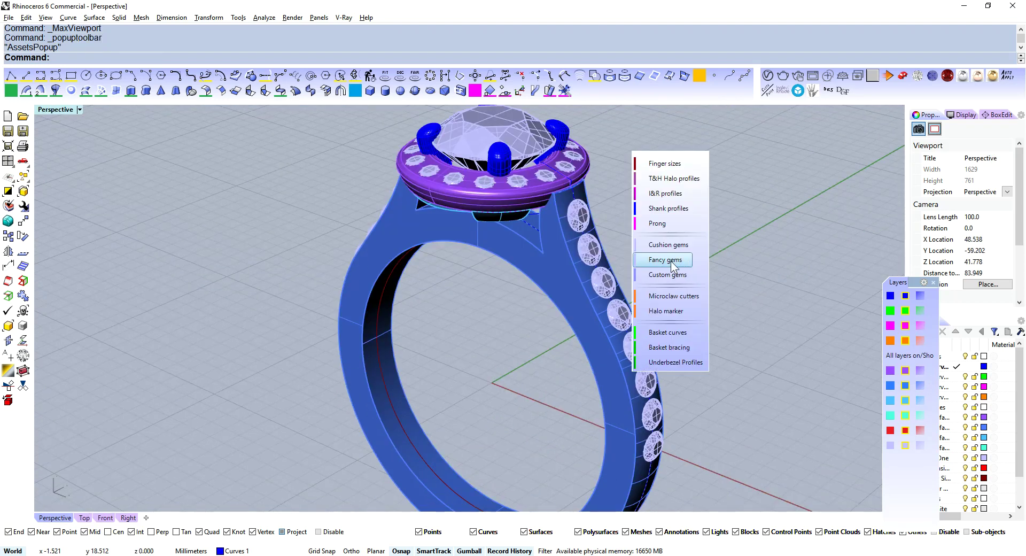
left_click(674, 296)
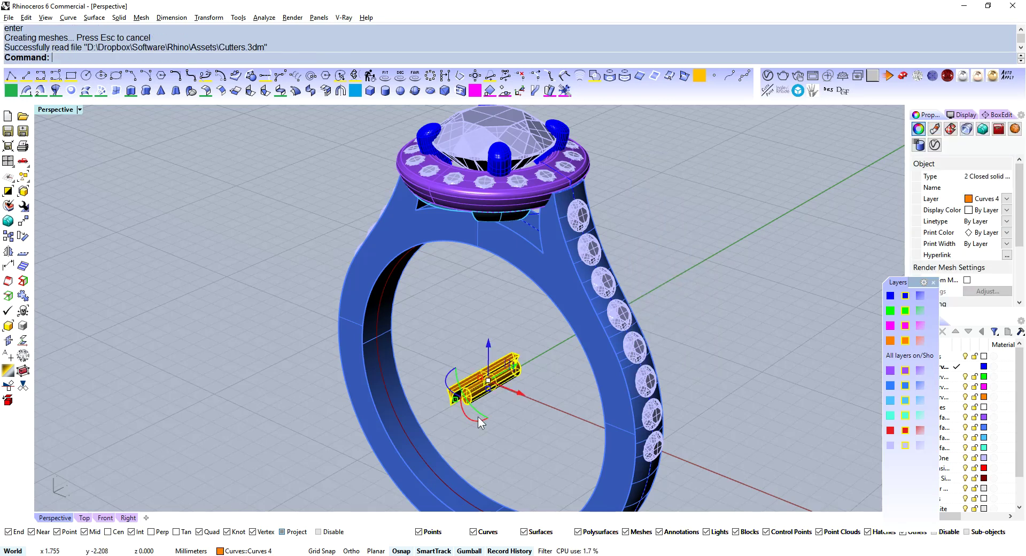
Examine the elliptical and tapered cutter profiles in the Front view and compare them with the ring's gems
left_click(106, 518)
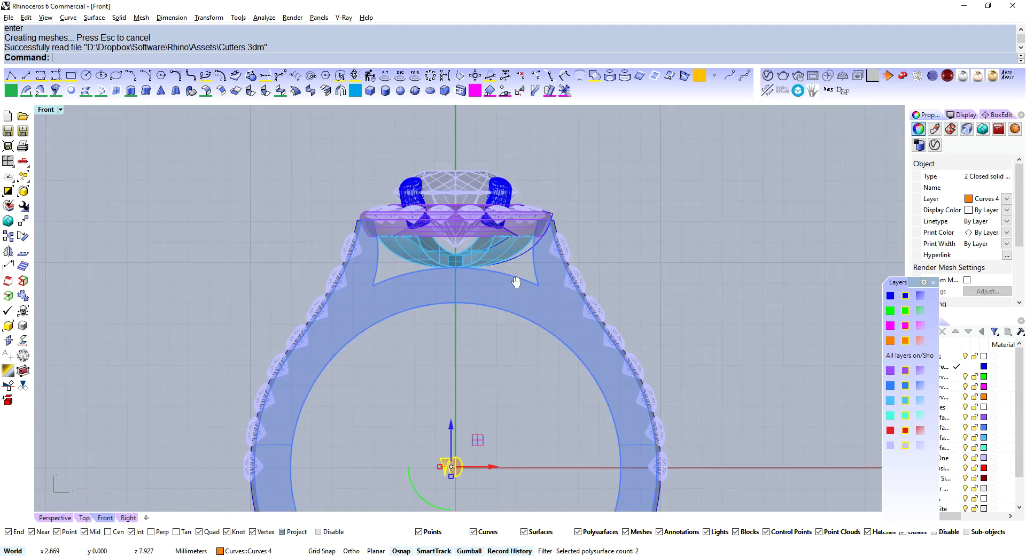
left_click(488, 337)
scroll(488, 338, "up", 5)
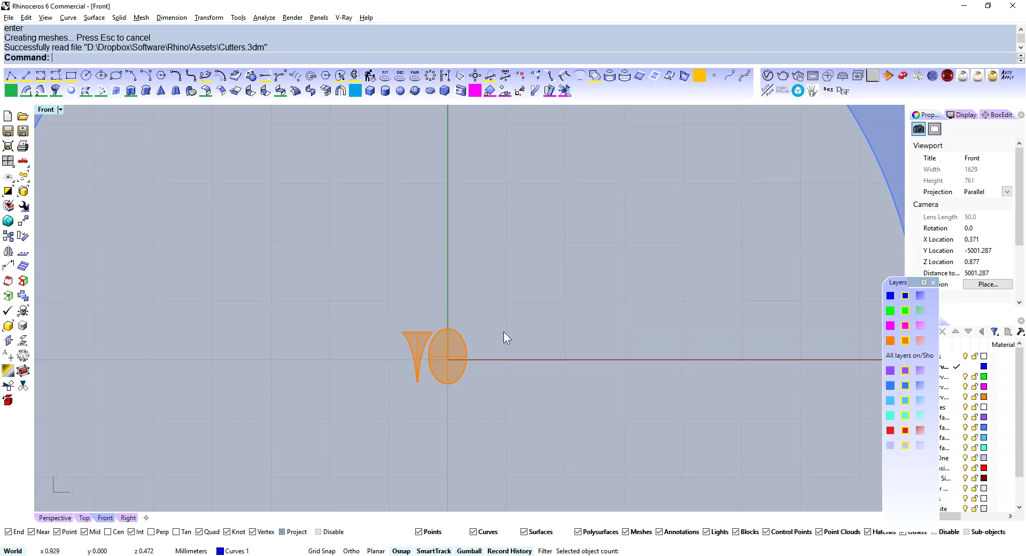
left_click_drag(505, 343, 420, 330)
scroll(477, 392, "down", 3)
scroll(519, 278, "down", 2)
right_click_drag(519, 277, 498, 334)
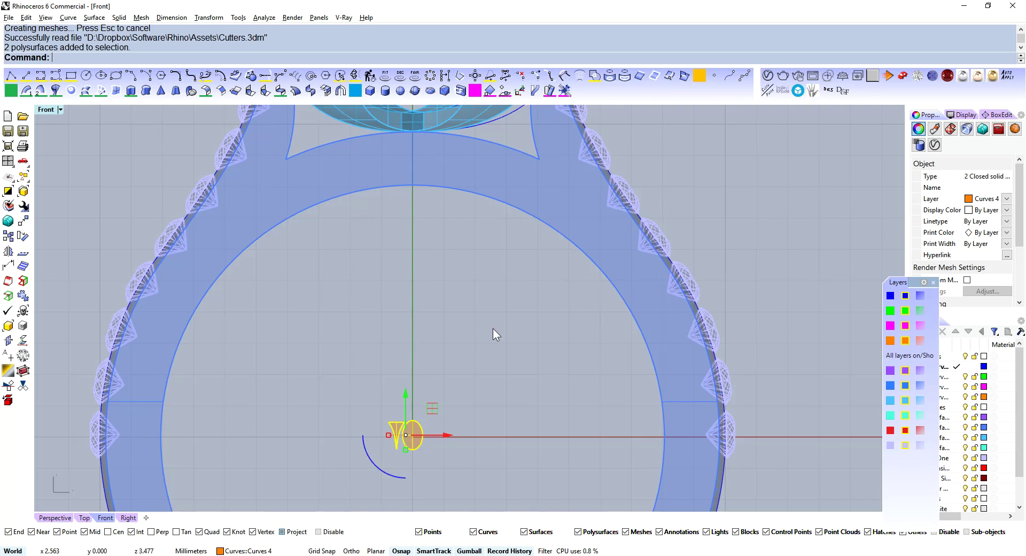
left_click(493, 328)
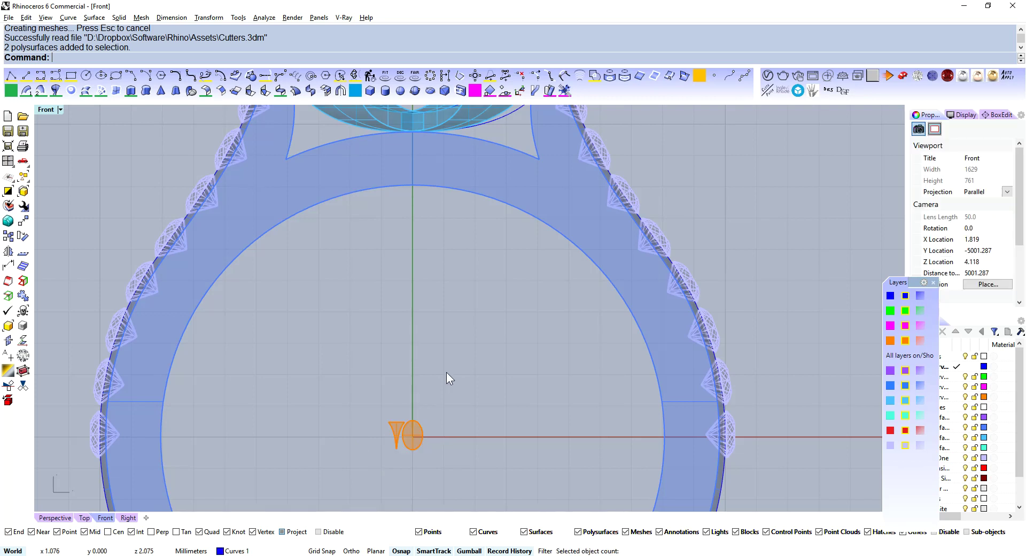
right_click_drag(446, 372, 457, 362)
scroll(410, 412, "up", 4)
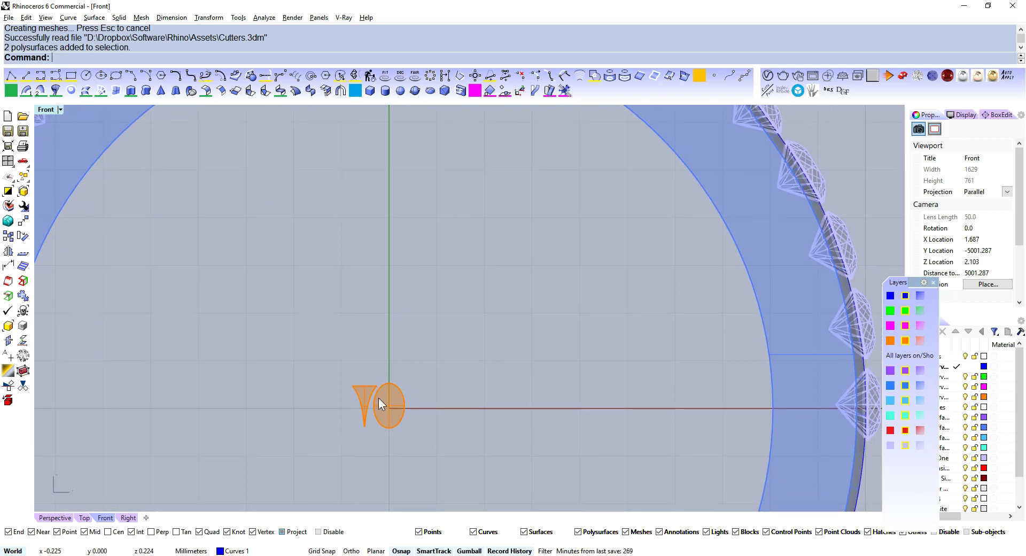
scroll(418, 387, "down", 5)
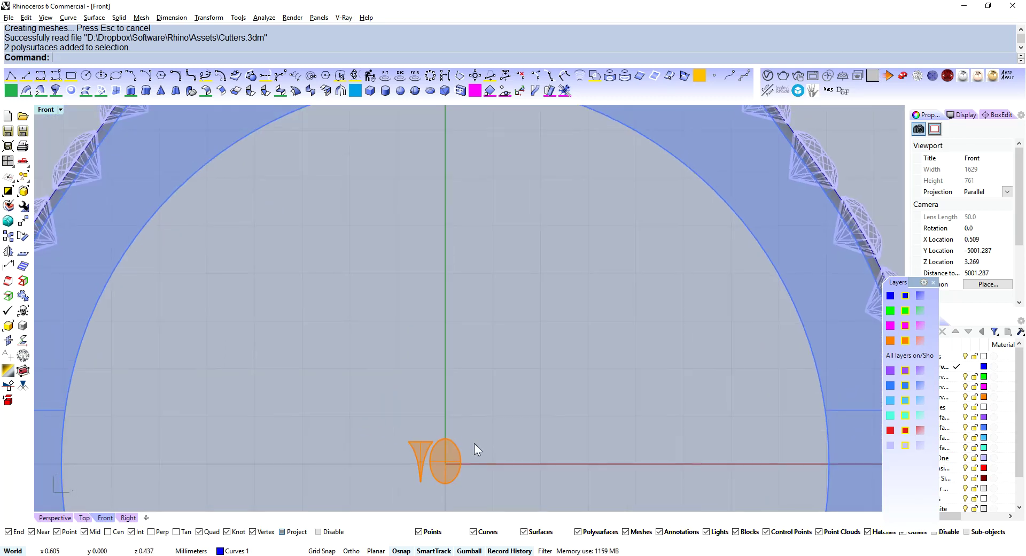
right_click_drag(472, 419, 422, 398)
scroll(422, 398, "up", 3)
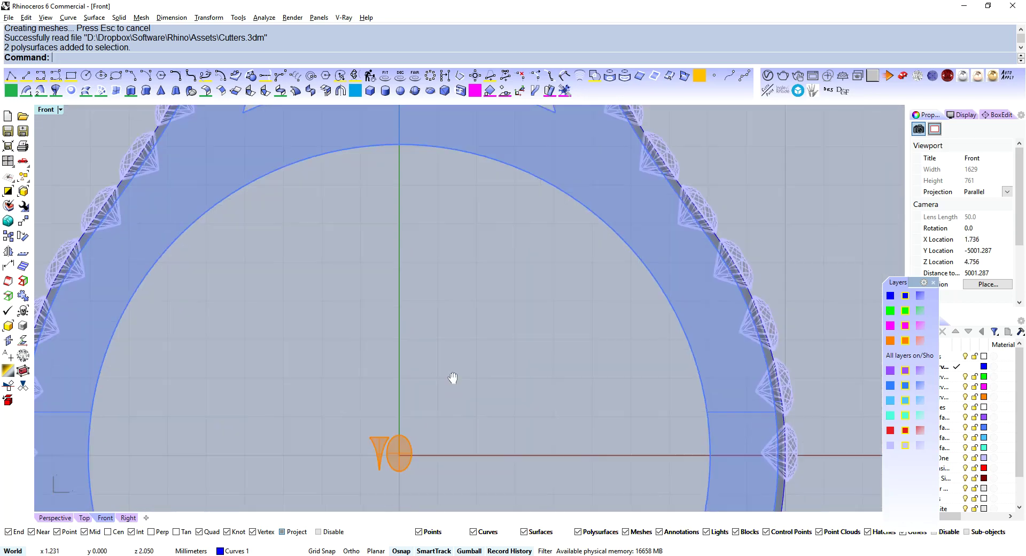
scroll(403, 444, "up", 3)
right_click_drag(403, 444, 406, 378)
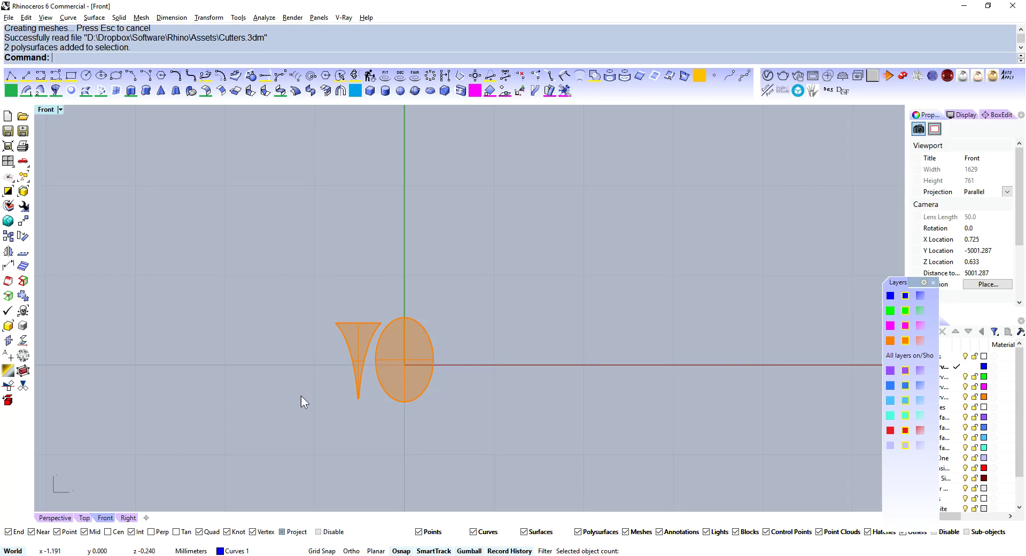
left_click(418, 342)
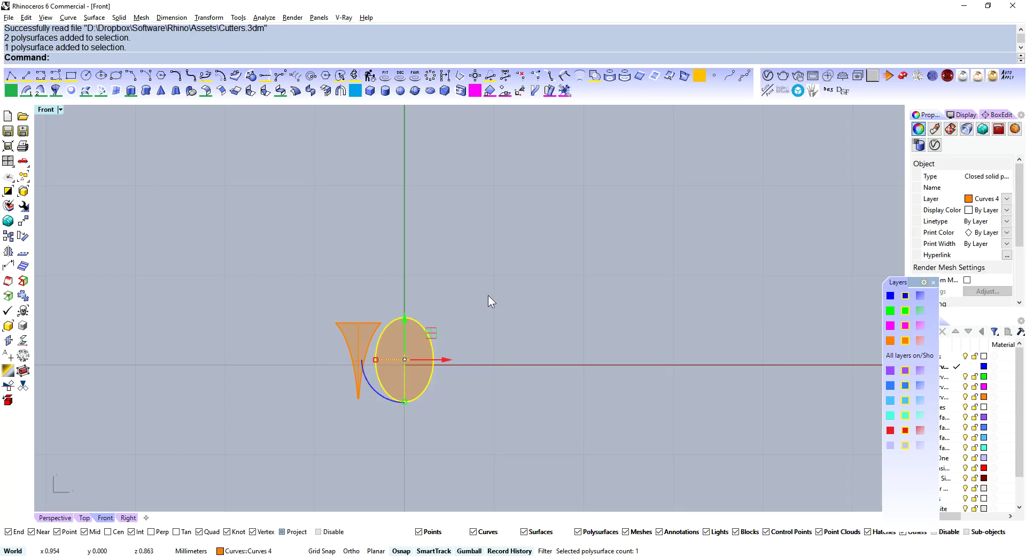
key("Escape")
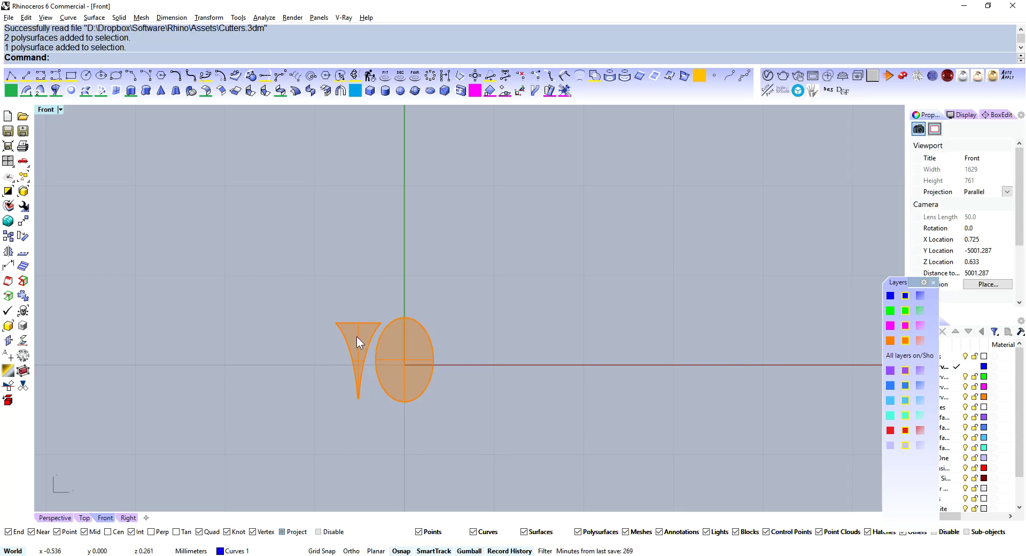
left_click(364, 374)
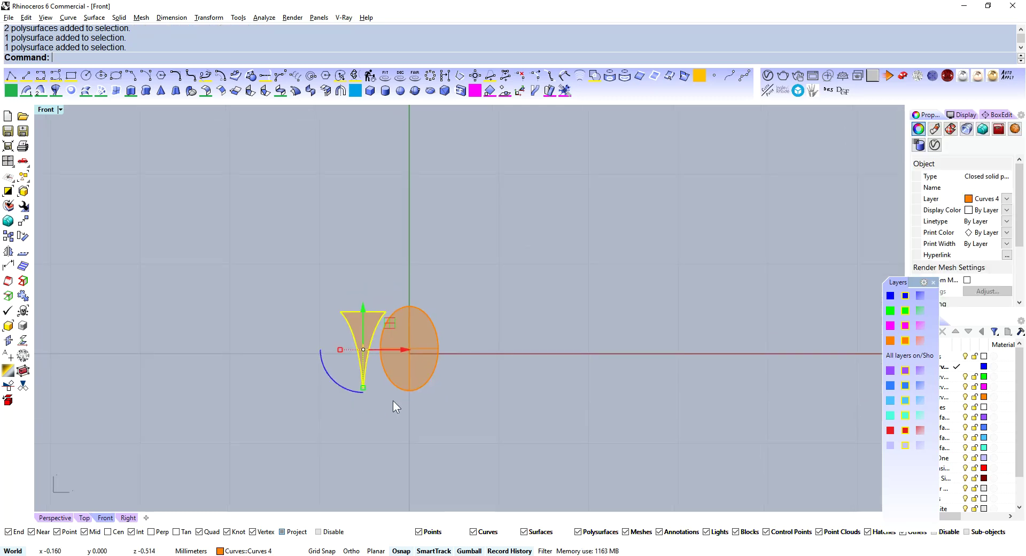
right_click_drag(380, 336, 368, 404)
Centre both cutters on the origin so they overlap
left_click_drag(545, 289, 347, 411)
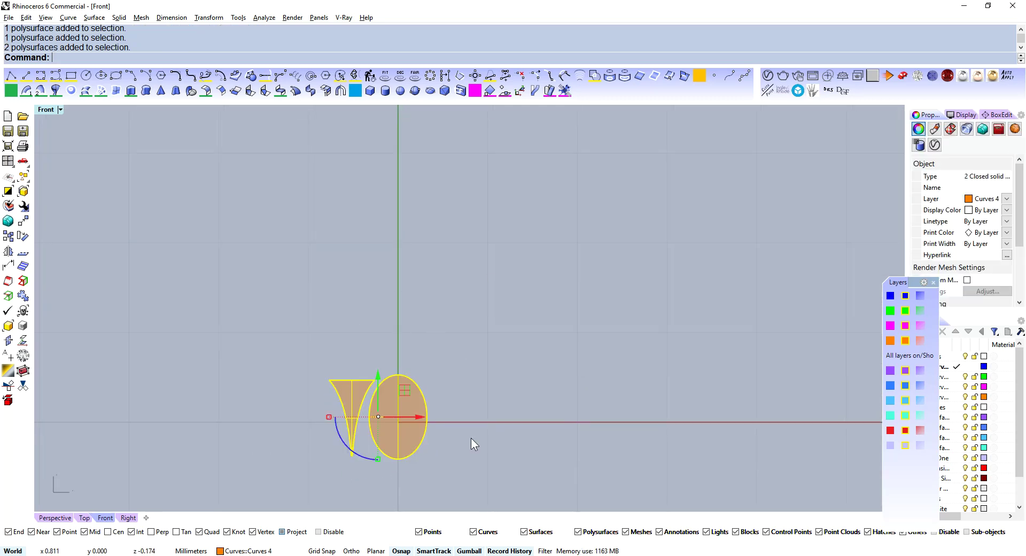
key("F4")
right_click_drag(471, 434, 456, 339)
left_click(475, 291)
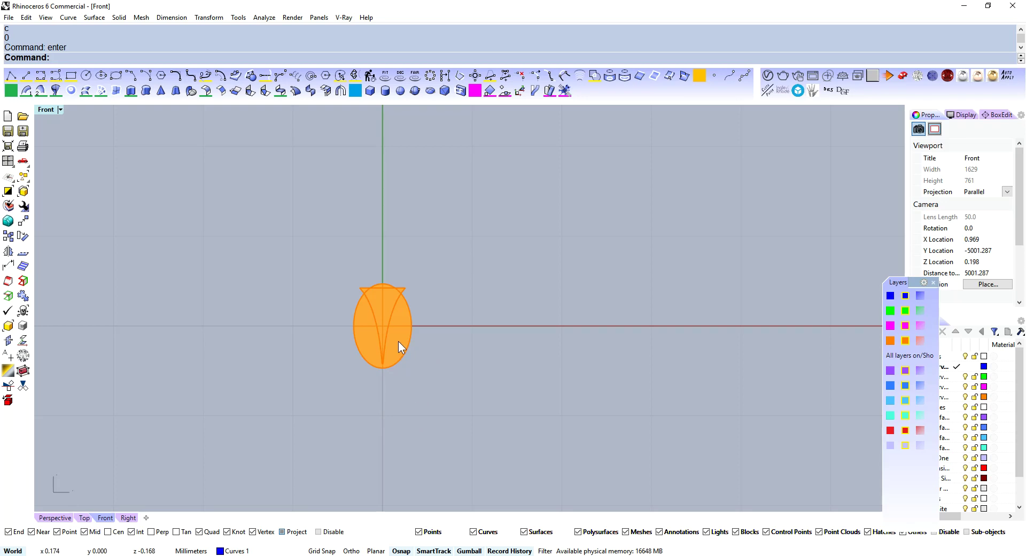
Return to the four-viewport layout and apply the Working/TechWhite display option to the Front view
key("ctrl+m")
right_click(312, 371)
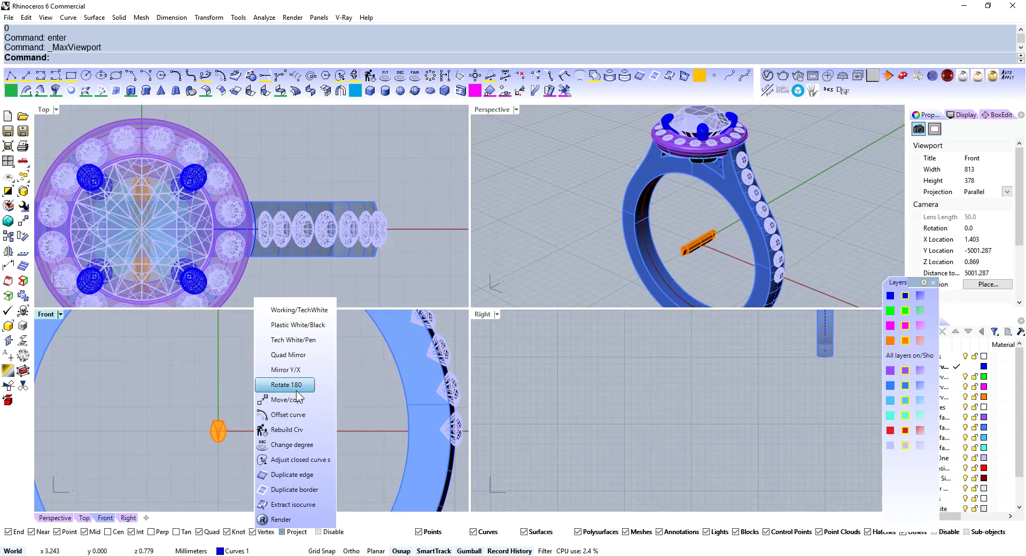
left_click(302, 313)
scroll(355, 387, "down", 4)
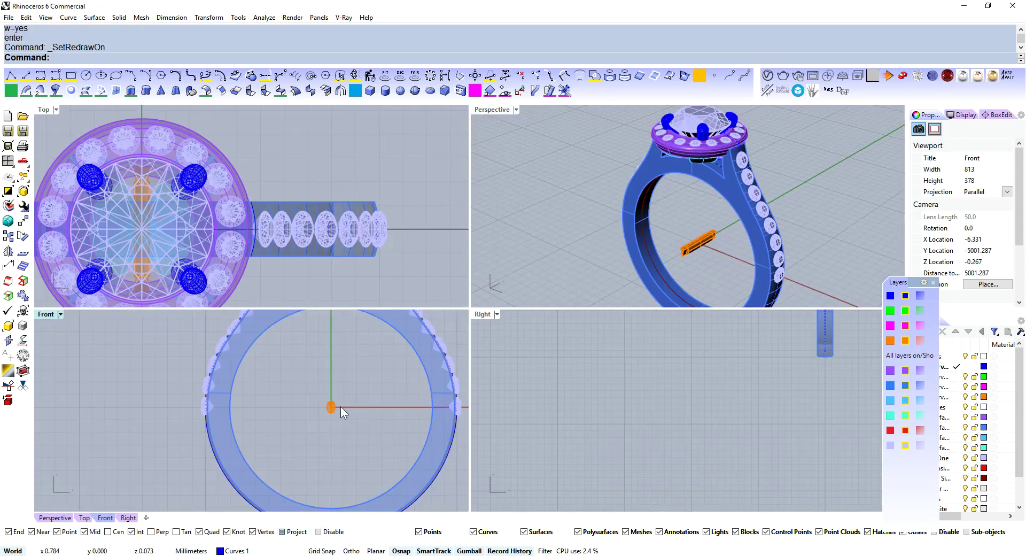
Select the elliptical cutter and shorten it along its length in the Top view
scroll(341, 406, "up", 10)
left_click(324, 416)
scroll(324, 415, "down", 10)
right_click_drag(326, 413, 310, 447)
right_click_drag(170, 258, 207, 221)
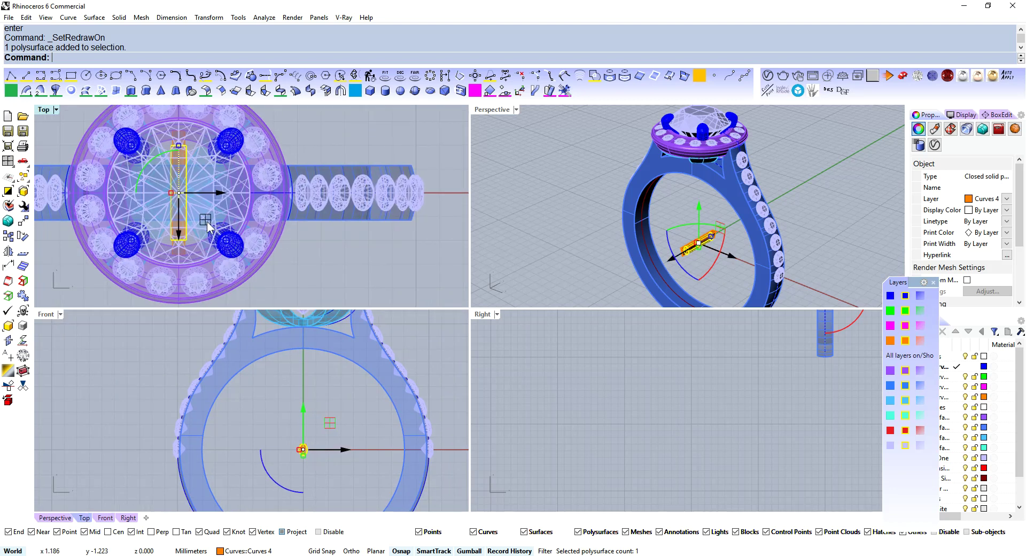
left_click_drag(178, 146, 179, 158)
Rotate the shortened cutter a quarter turn in the Top view and raise it in the Front view to beside the centre gem
key("ctrl+m")
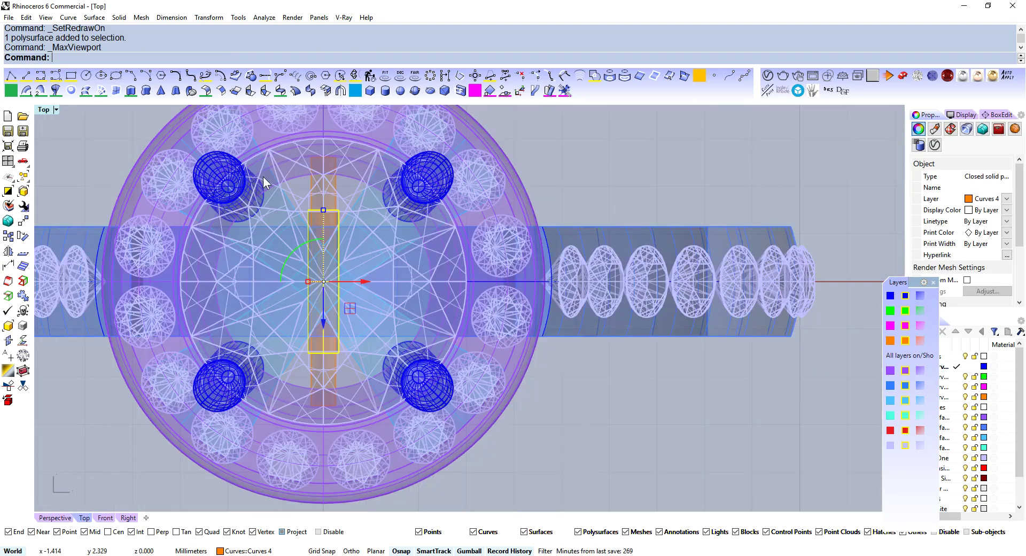
right_click_drag(435, 271, 525, 244)
left_click_drag(392, 224, 358, 287)
left_click(106, 518)
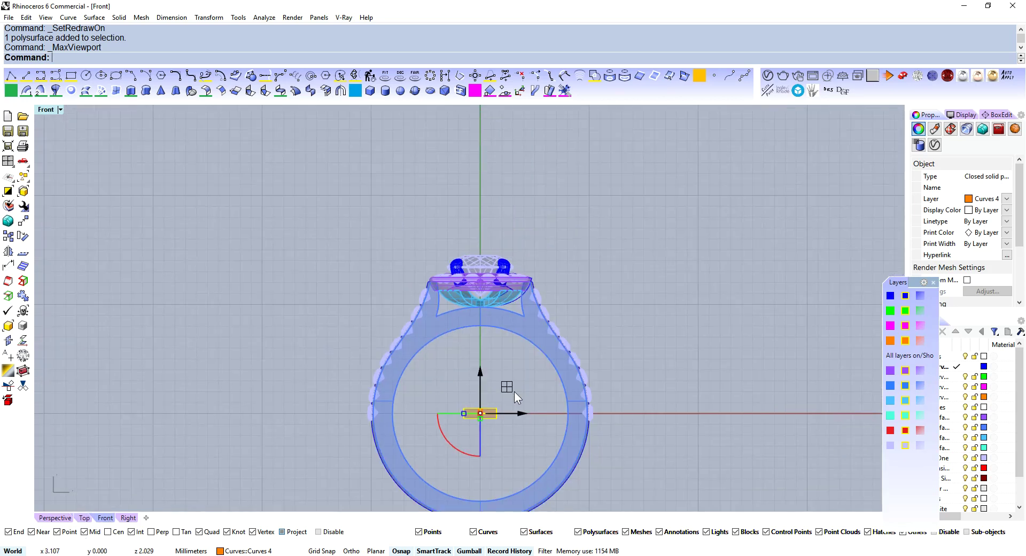
left_click_drag(509, 386, 544, 241)
scroll(523, 277, "up", 5)
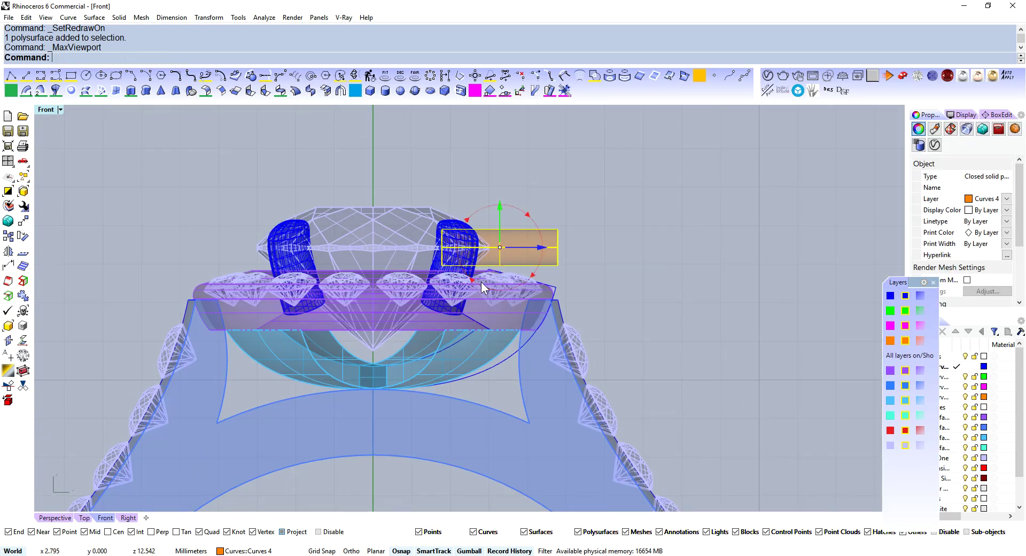
Try tilting the cutter 15 degrees in either direction in the Front view, and undo both rotations
left_click(482, 282)
type("15")
key("Return")
left_click(685, 262)
scroll(497, 284, "up", 11)
scroll(566, 278, "down", 1)
right_click_drag(713, 285, 695, 315)
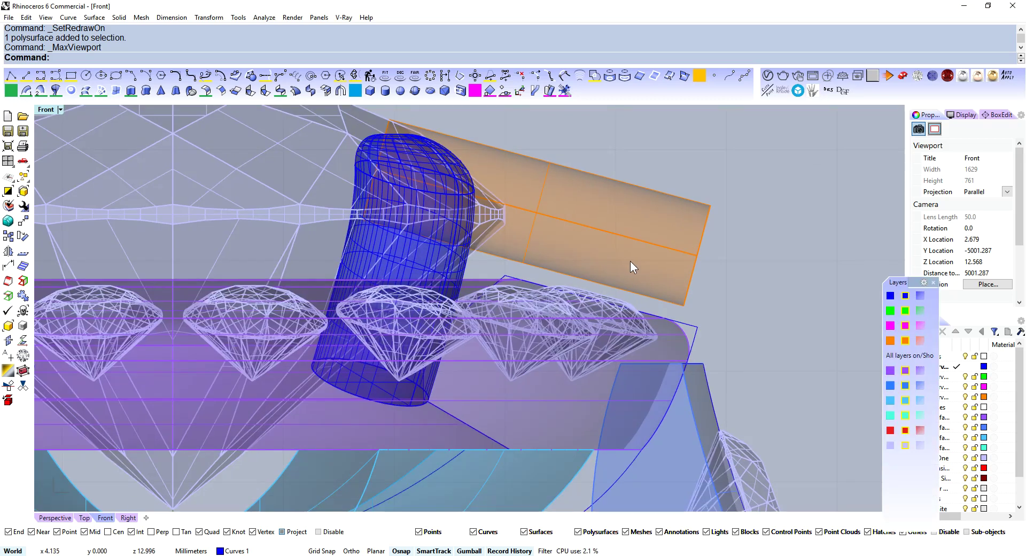
left_click(628, 261)
key("ctrl+z")
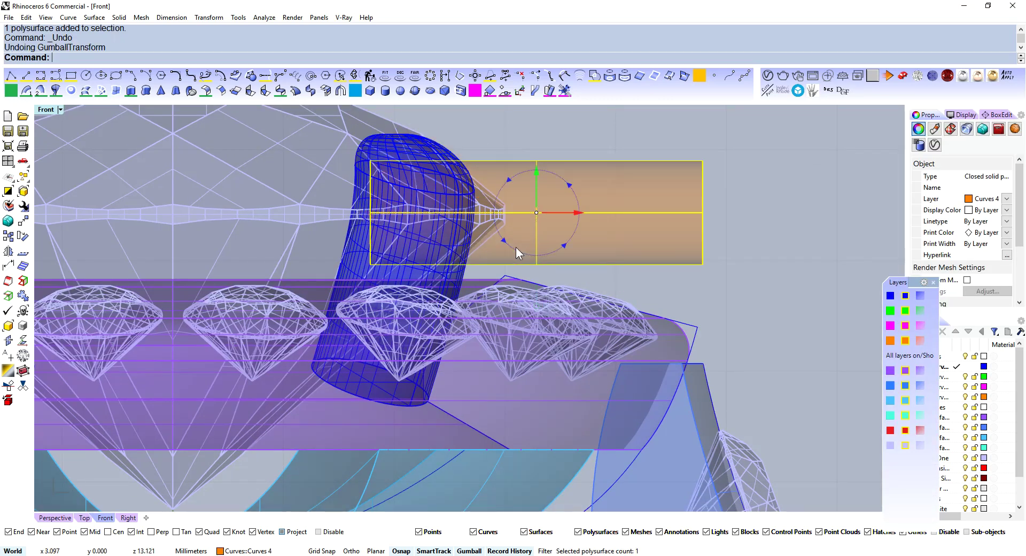
left_click(519, 249)
key("Return")
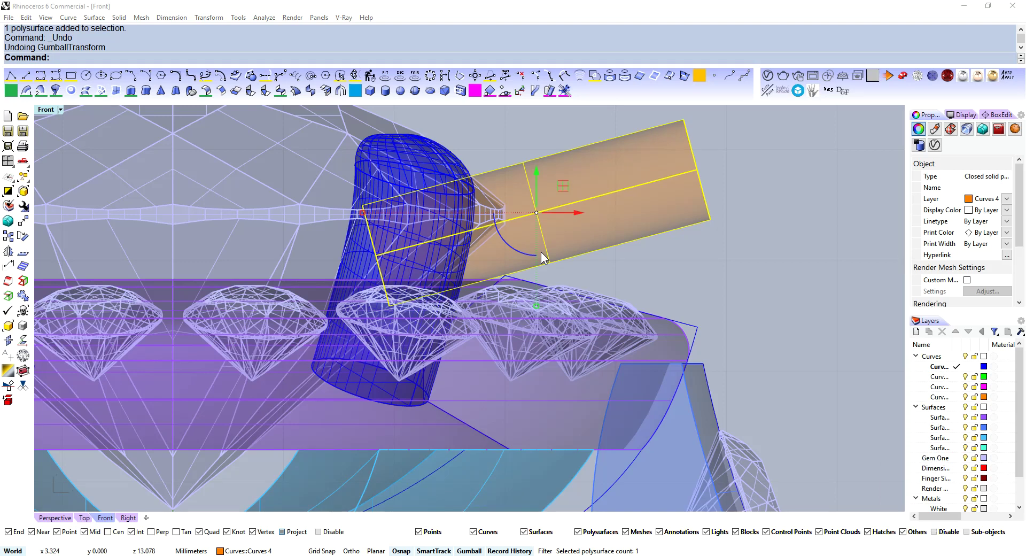
right_click_drag(684, 260, 626, 278)
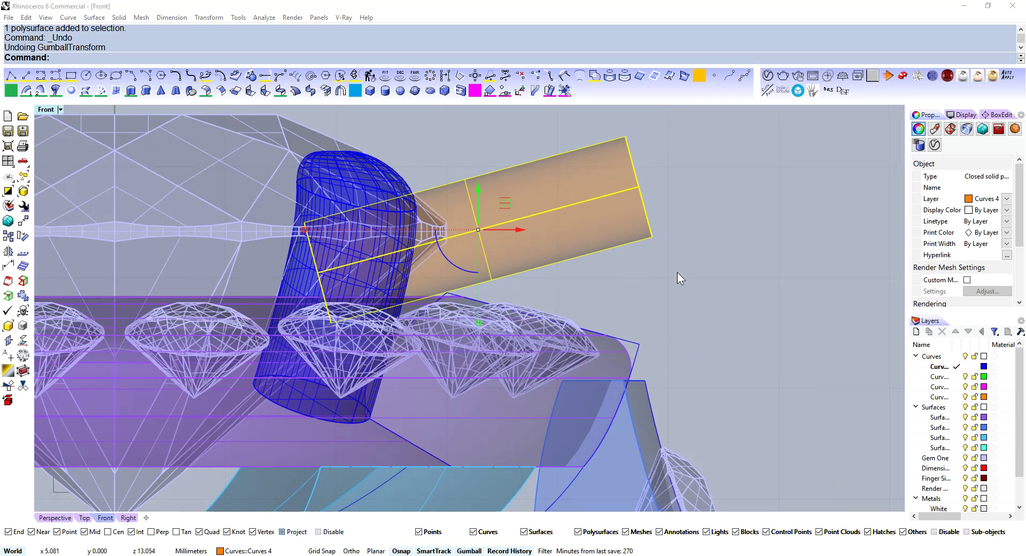
left_click(677, 271)
key("ctrl+z")
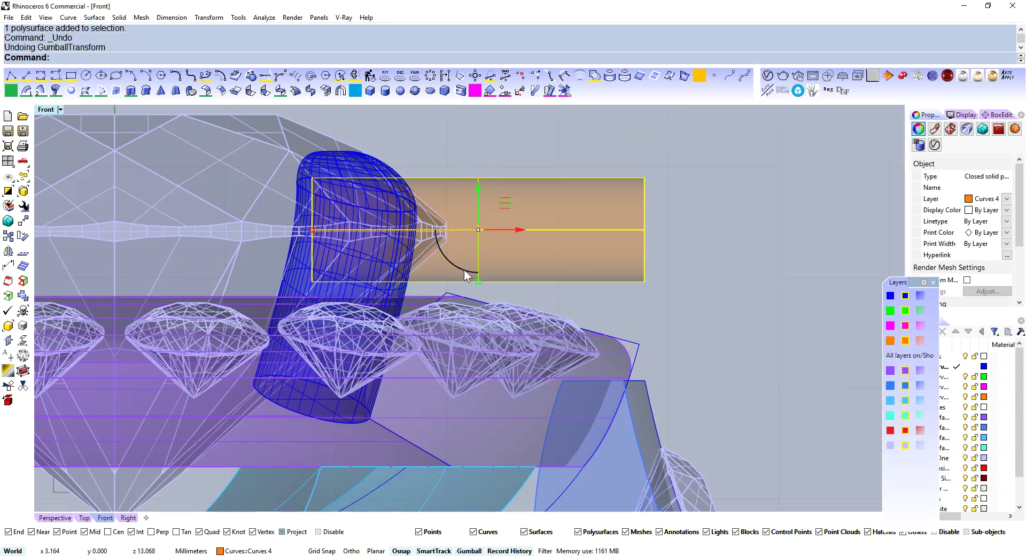
Rotate the cutter by -15 degrees in the Front view and move it down and outward over the outermost halo gems
left_click(463, 269)
type("-")
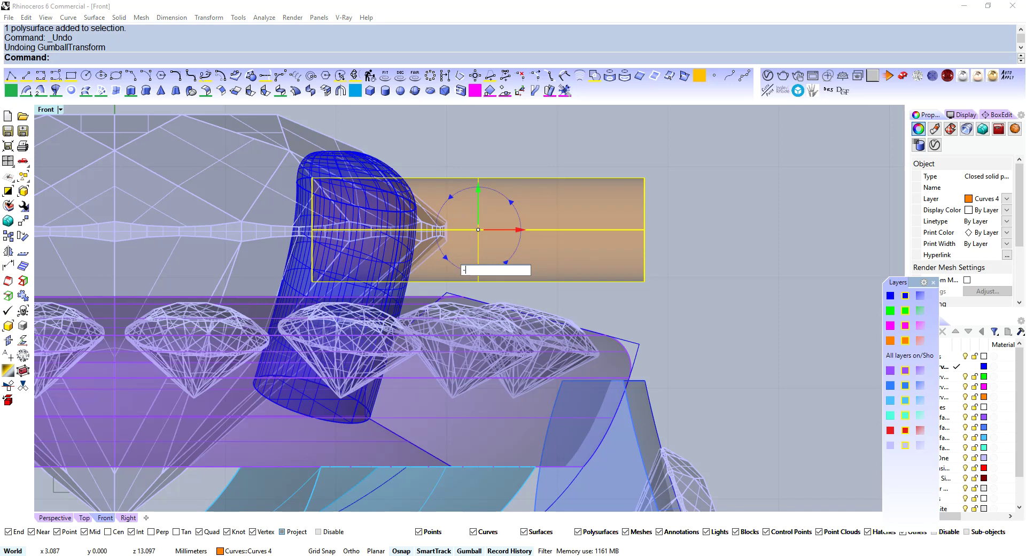
type("15")
key("Return")
left_click_drag(505, 201, 568, 279)
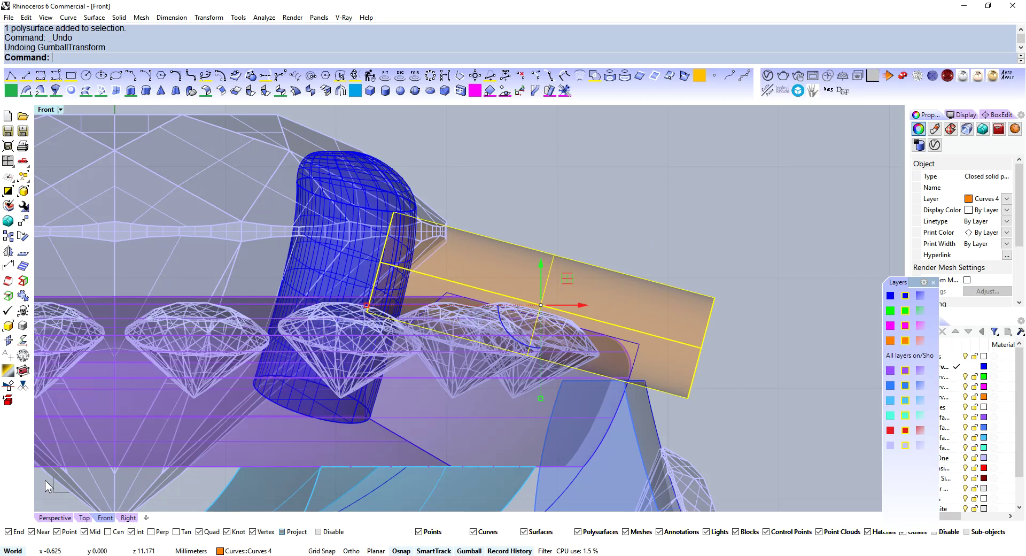
Rotate the cutter about the origin in the Top view so it passes over the centre of the adjacent halo gem
left_click(85, 517)
right_click_drag(644, 307, 560, 329)
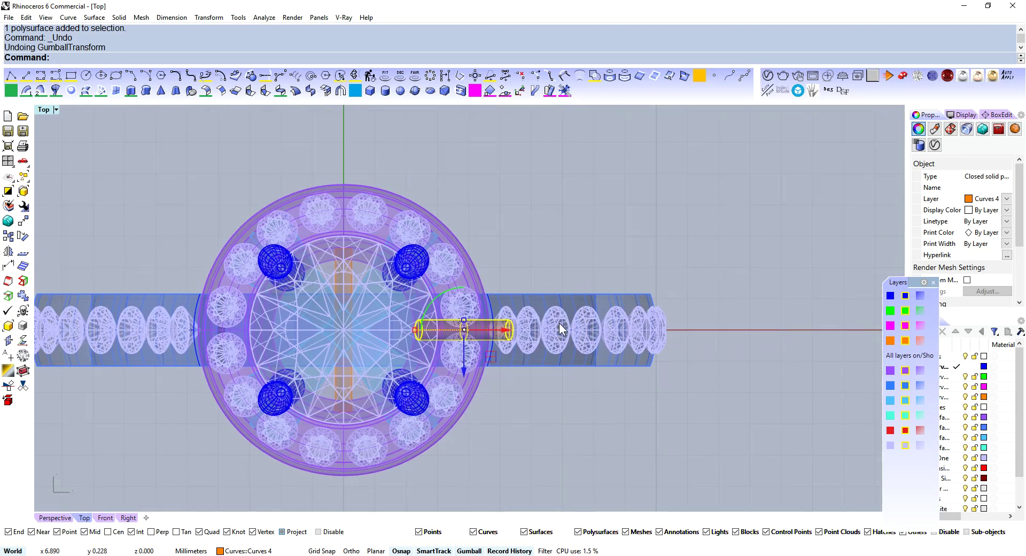
key("ctrl+r")
scroll(651, 326, "up", 8)
left_click(822, 314)
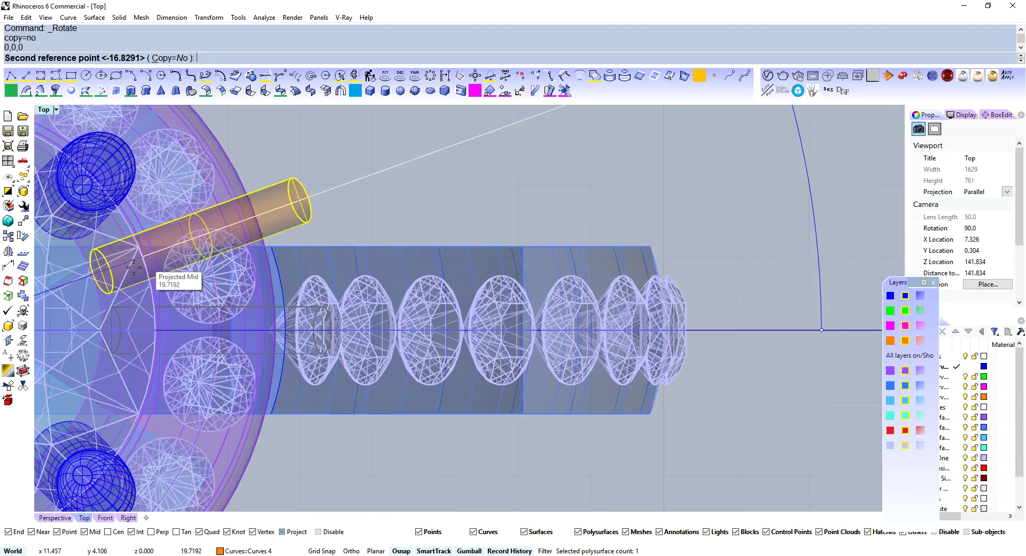
scroll(267, 291, "up", 3)
left_click(284, 322)
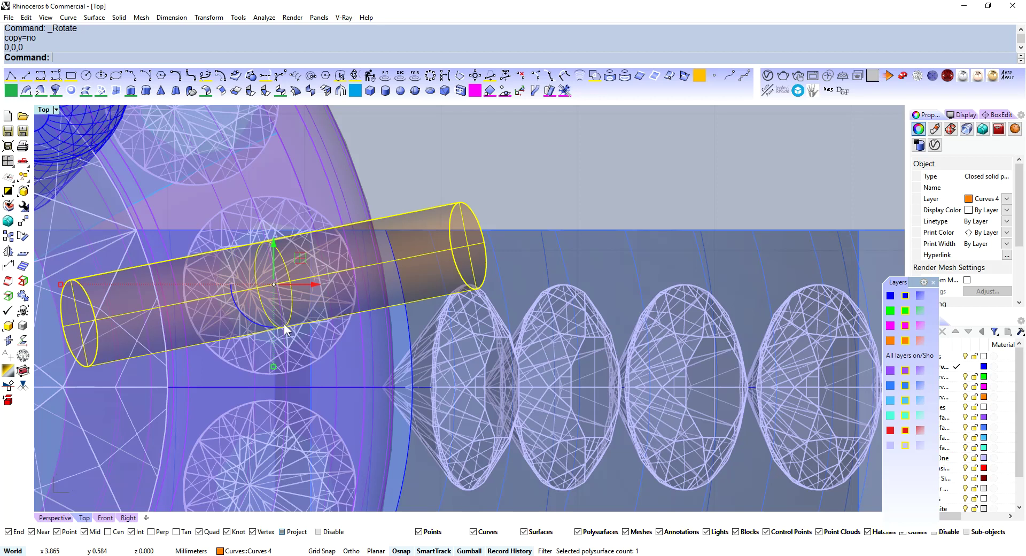
Polar array the cutter about the origin through a full circle so one cutter crosses each halo gem
left_click(55, 519)
scroll(577, 161, "up", 8)
right_click_drag(611, 131, 625, 262, "shift")
right_click_drag(625, 261, 572, 329)
type("arraypolar")
key("Return")
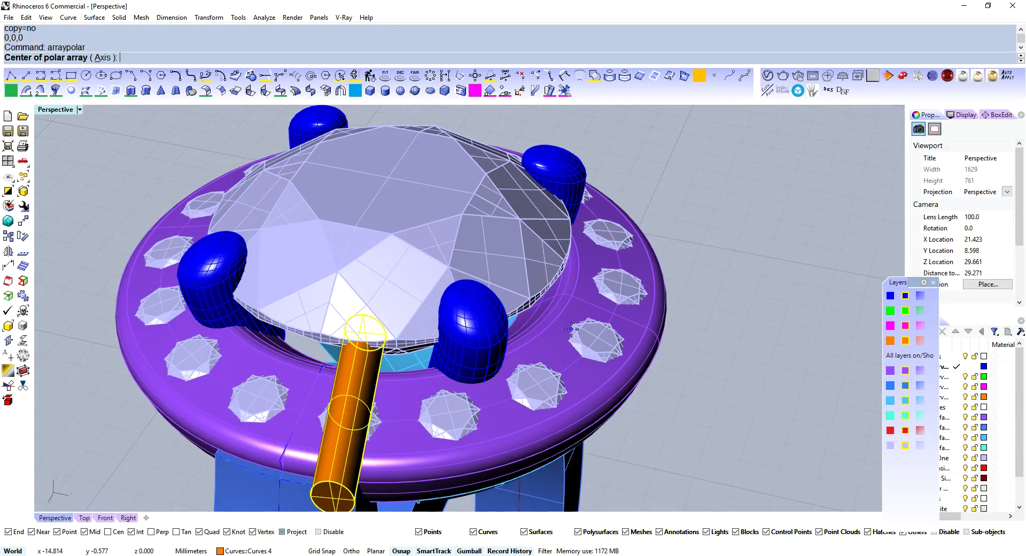
type("0")
key("Return")
key("Return")
key("Return")
key("Return")
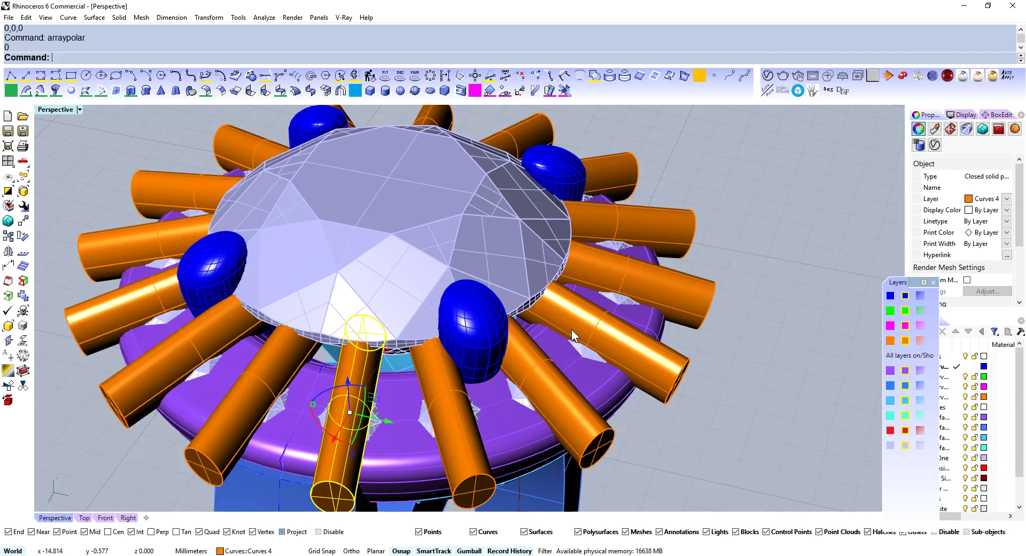
Try raising the original cutter slightly so the arrayed cutters follow, and undo the move
scroll(562, 334, "down", 4)
scroll(701, 309, "up", 5)
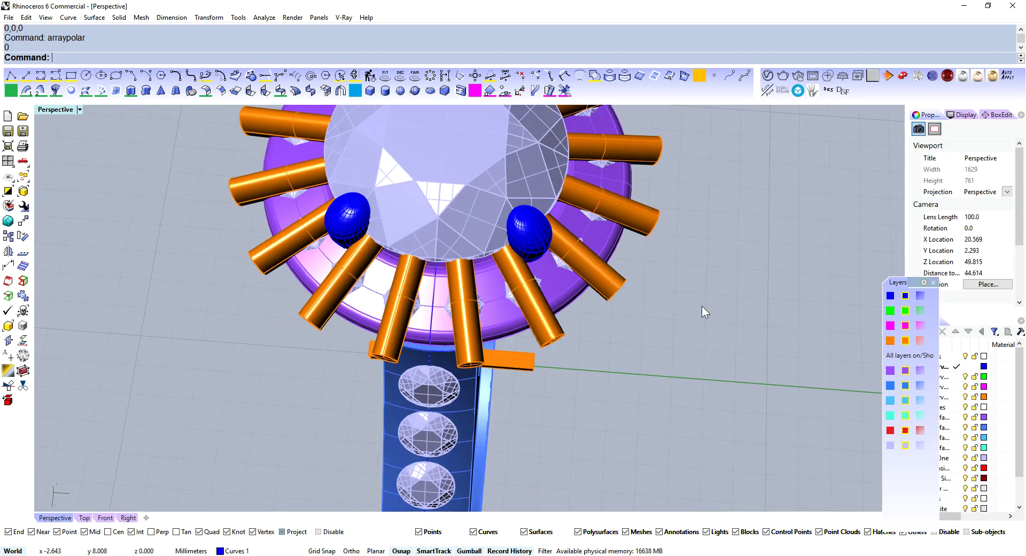
left_click(412, 309)
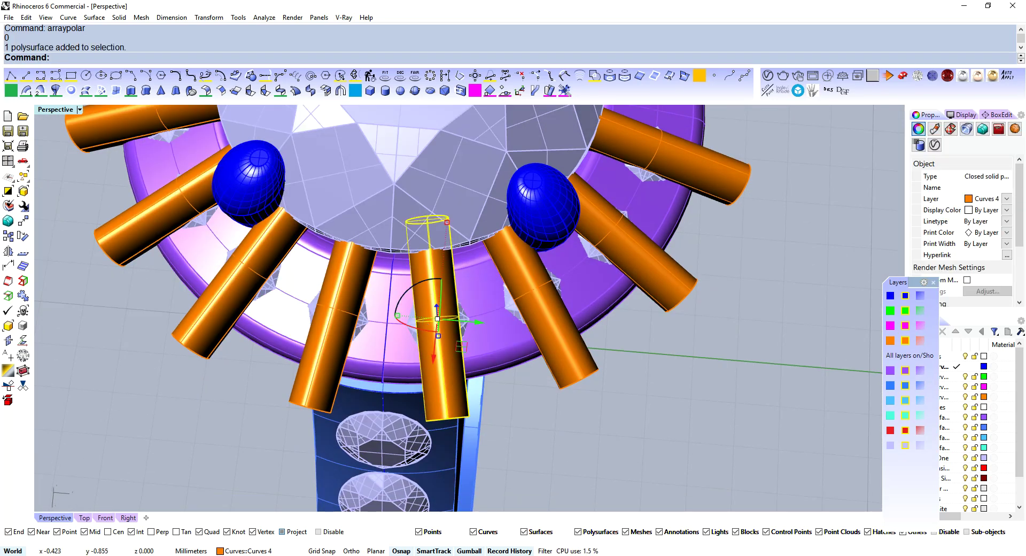
left_click(396, 314)
left_click(512, 396)
left_click(440, 380)
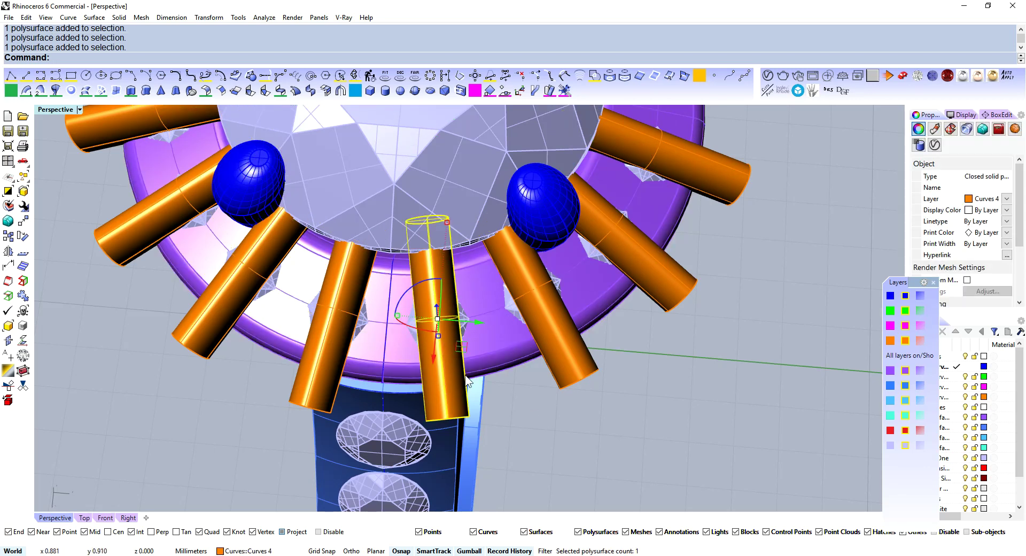
right_click_drag(465, 375, 514, 377)
left_click_drag(511, 326, 512, 310)
key("ctrl+z")
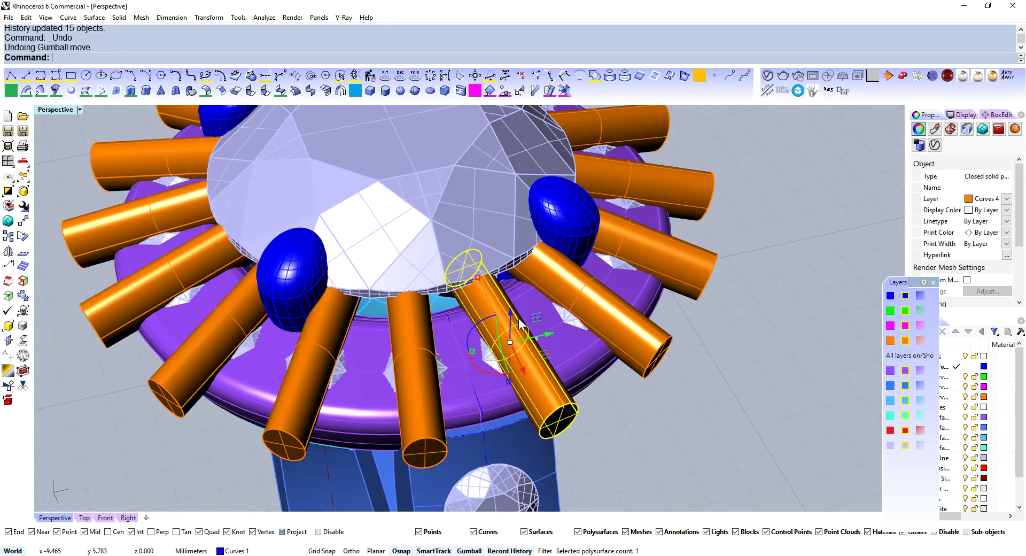
Enlarge the outer end face of the original cutter so the arrayed cutters flare outward, and lower the cutter slightly over the halo gems
left_click_drag(472, 349, 469, 353)
right_click_drag(636, 417, 460, 357)
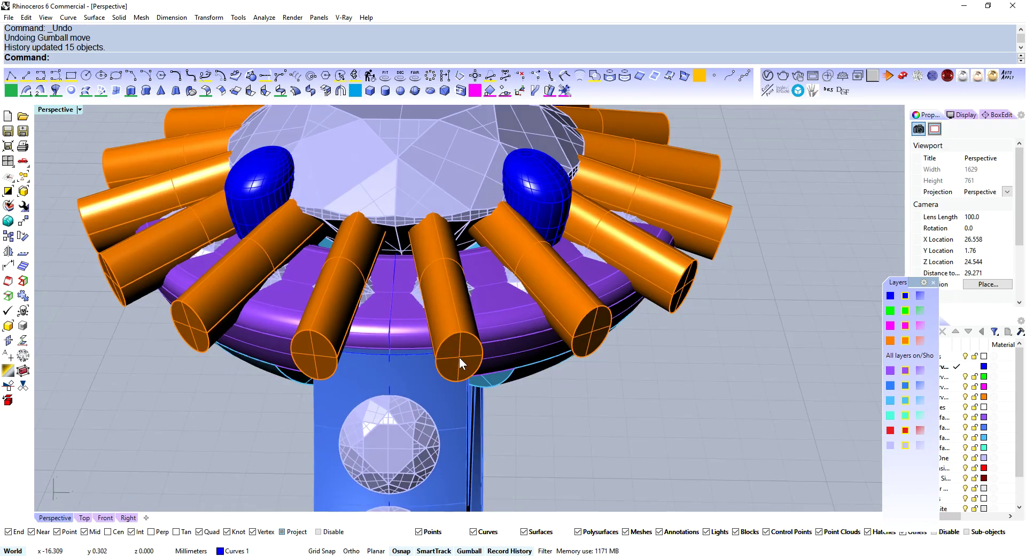
left_click(438, 365)
left_click_drag(435, 356, 421, 358, "shift")
right_click_drag(434, 307, 361, 232)
key("Escape")
left_click(379, 195)
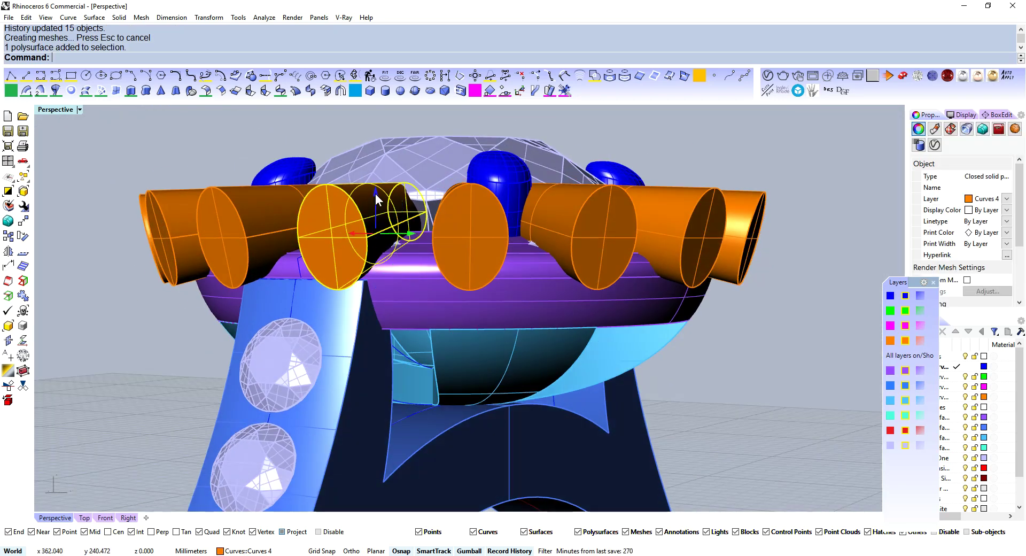
left_click_drag(375, 194, 375, 197)
right_click_drag(375, 197, 437, 278)
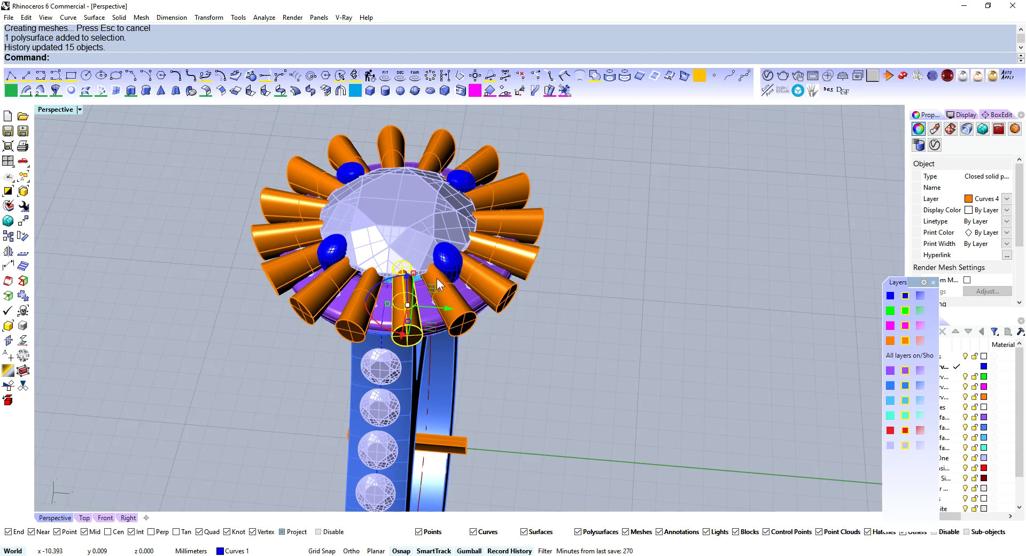
Select and group all the arrayed flared cutters, and subtract them from the halo with a Boolean difference
key("F4")
key("ctrl+g")
scroll(437, 318, "up", 6)
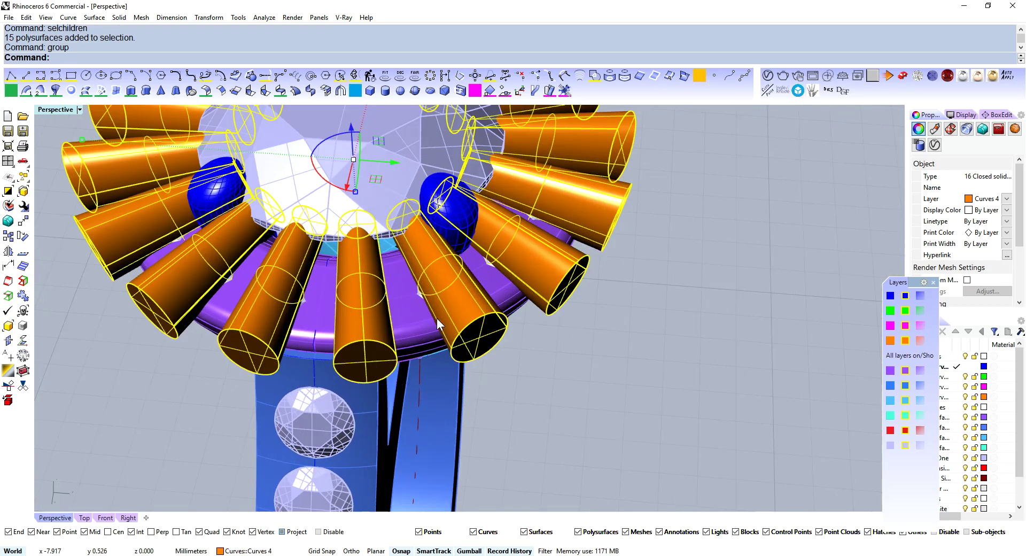
left_click(437, 320)
right_click_drag(509, 347, 592, 353)
type("d")
key("Return")
left_click(614, 290)
key("Return")
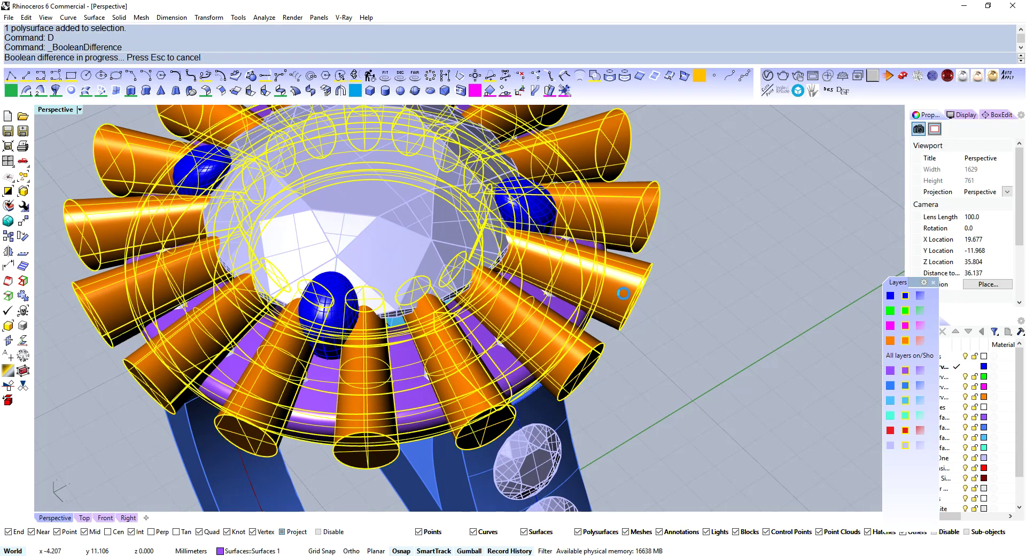
scroll(620, 293, "down", 4)
right_click_drag(620, 293, 530, 294)
left_click(634, 321)
Move the pointed microclaw cutter from the centre of the ring up to the edge of the halo
left_click(498, 376)
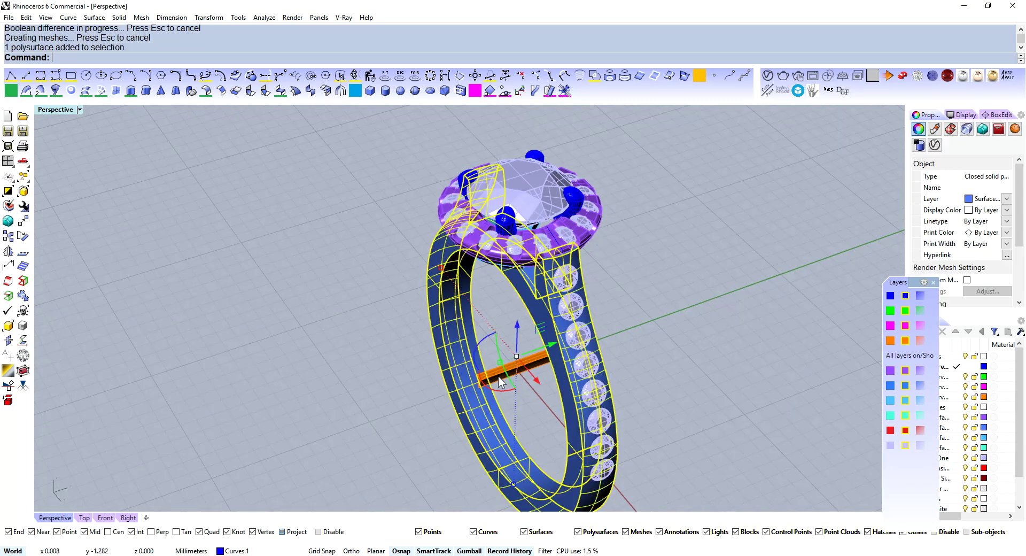
left_click(498, 376)
scroll(498, 377, "up", 5)
scroll(443, 398, "down", 5)
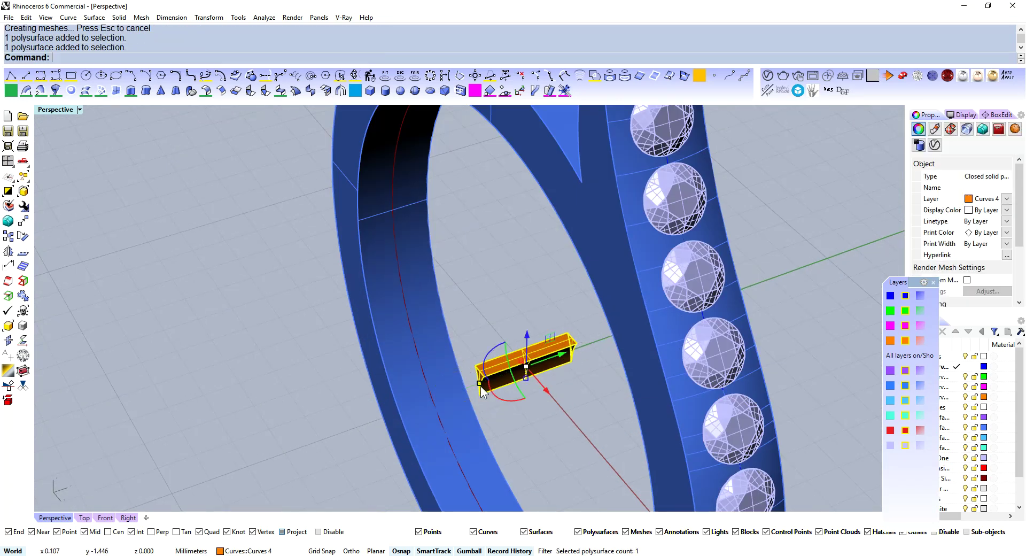
right_click_drag(442, 398, 508, 353)
left_click_drag(509, 352, 439, 153)
scroll(411, 185, "up", 6)
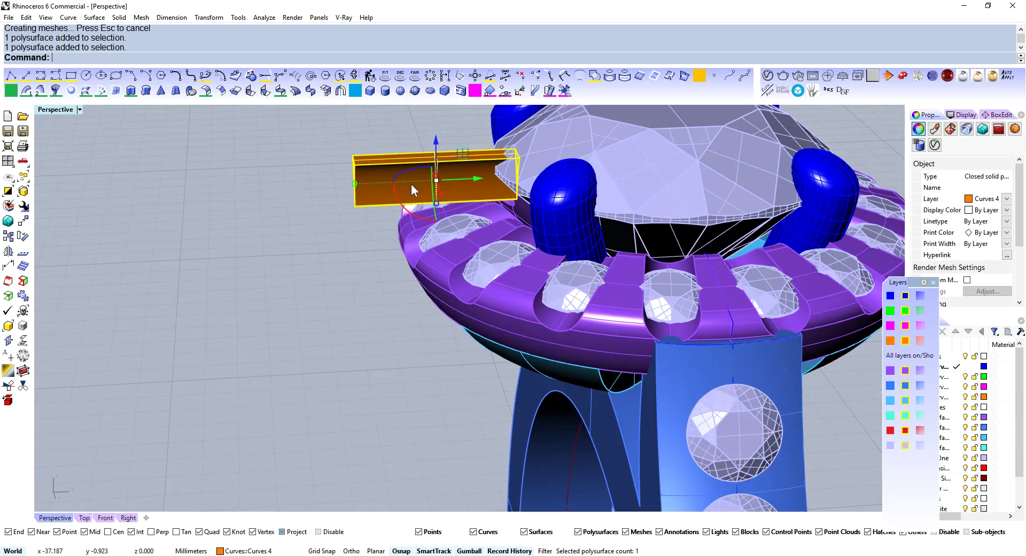
Try rotating the pointed microclaw cutter at the halo's edge, and undo the rotation
left_click(400, 196)
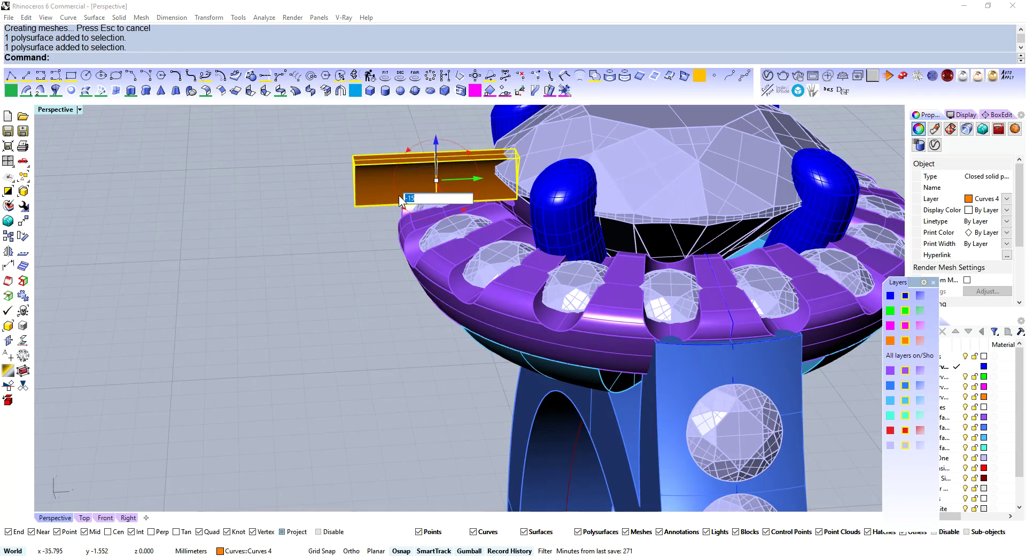
key("Return")
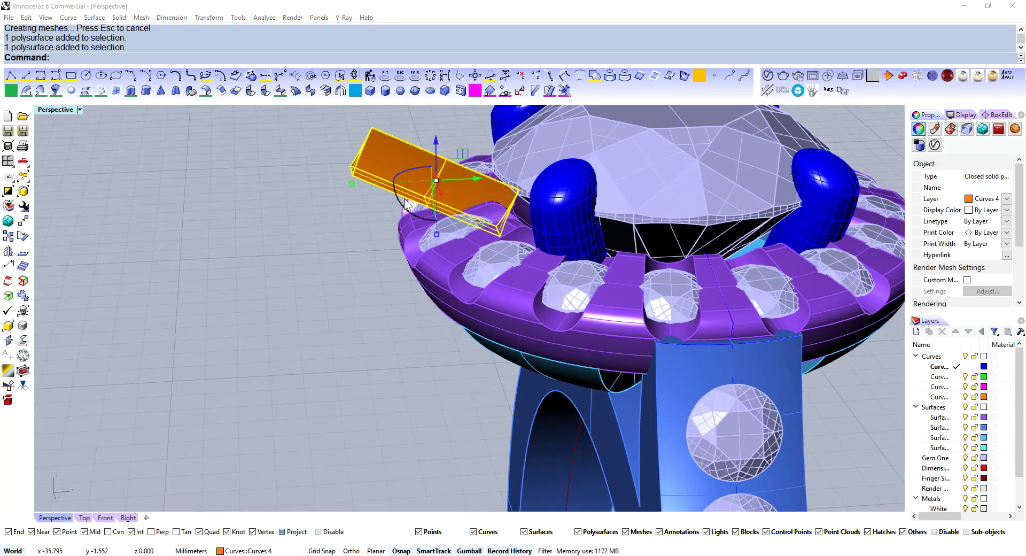
right_click_drag(416, 207, 342, 287)
key("ctrl+z")
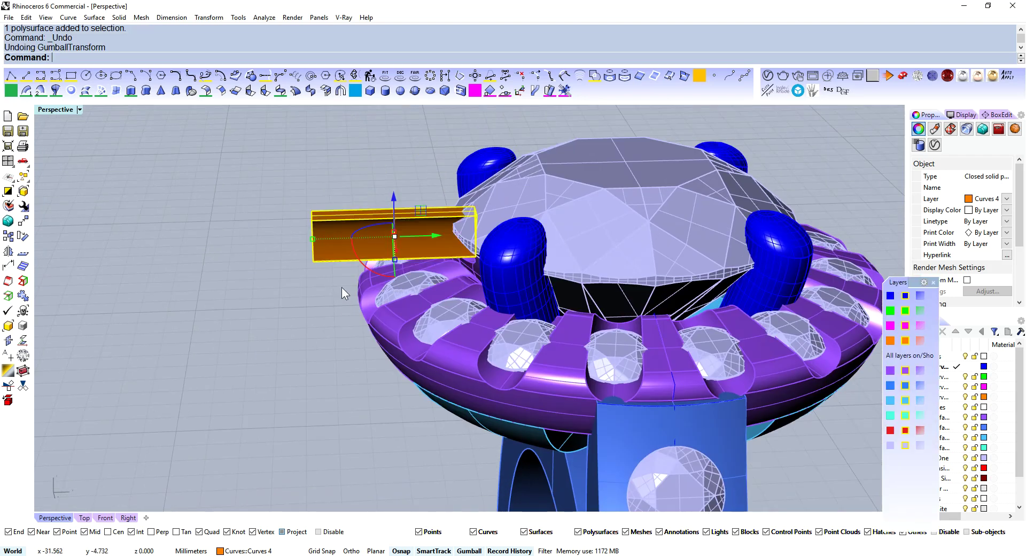
Tilt the pointed microclaw cutter to follow the halo's outward slope and lower it into the metal between two halo gems
left_click(362, 265)
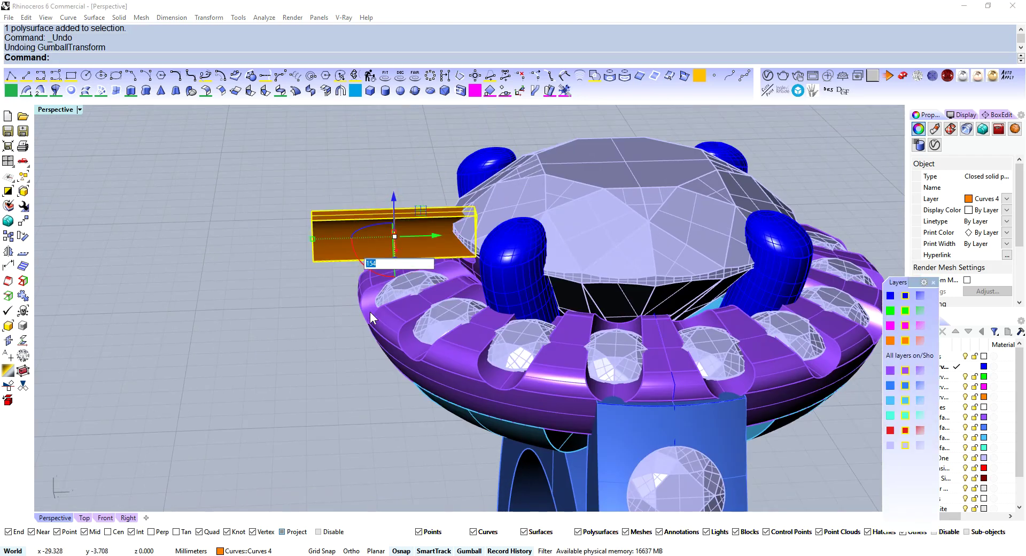
key("Escape")
right_click_drag(383, 305, 404, 222)
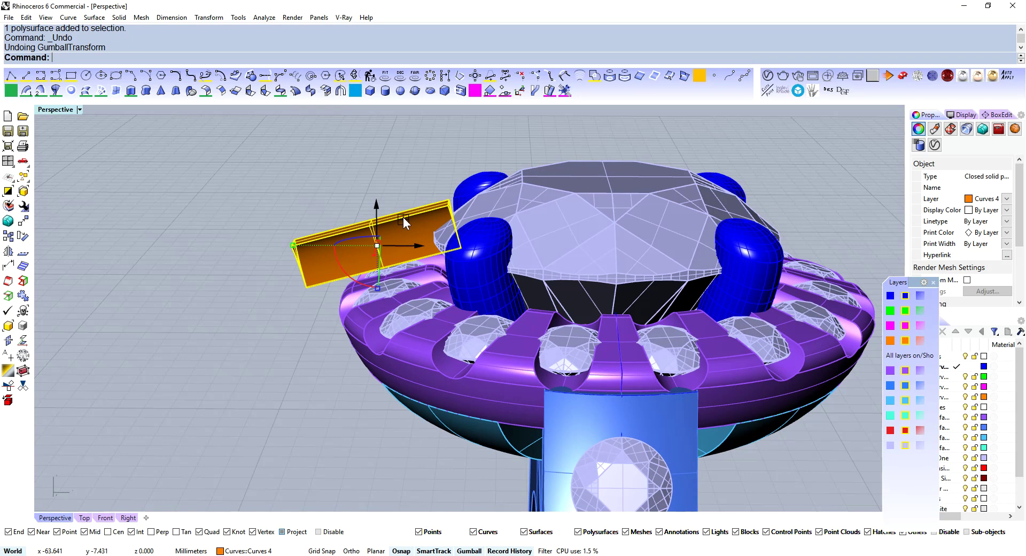
left_click_drag(404, 220, 408, 254)
right_click_drag(398, 315, 458, 271)
right_click_drag(602, 260, 581, 301, "shift")
scroll(582, 300, "down", 6)
key("Escape")
scroll(481, 262, "up", 6)
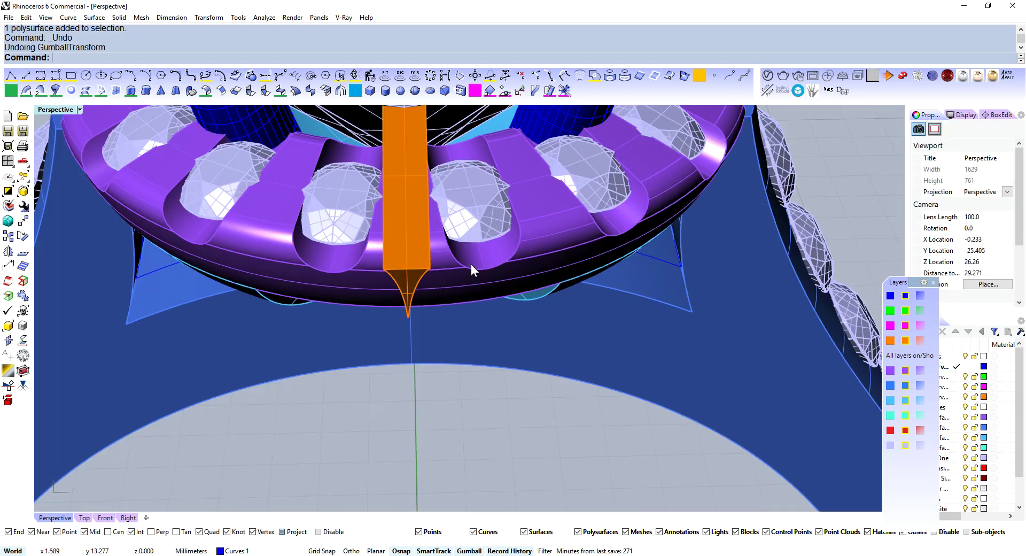
Widen the outer end face of the pointed microclaw cutter
left_click(406, 287)
left_click_drag(384, 294, 376, 295)
scroll(467, 280, "down", 6)
right_click_drag(467, 280, 451, 314)
key("Escape")
Polar array the pointed microclaw cutter about the origin with 16 items over a 360-degree fill angle
left_click(447, 317)
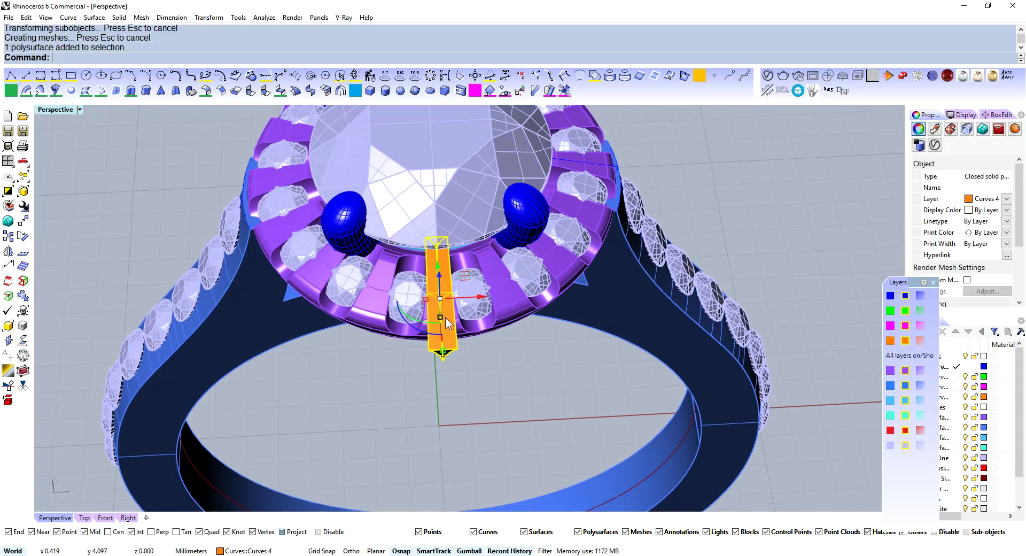
type("arraypolar")
key("Return")
type("0")
key("Return")
key("Return")
key("Return")
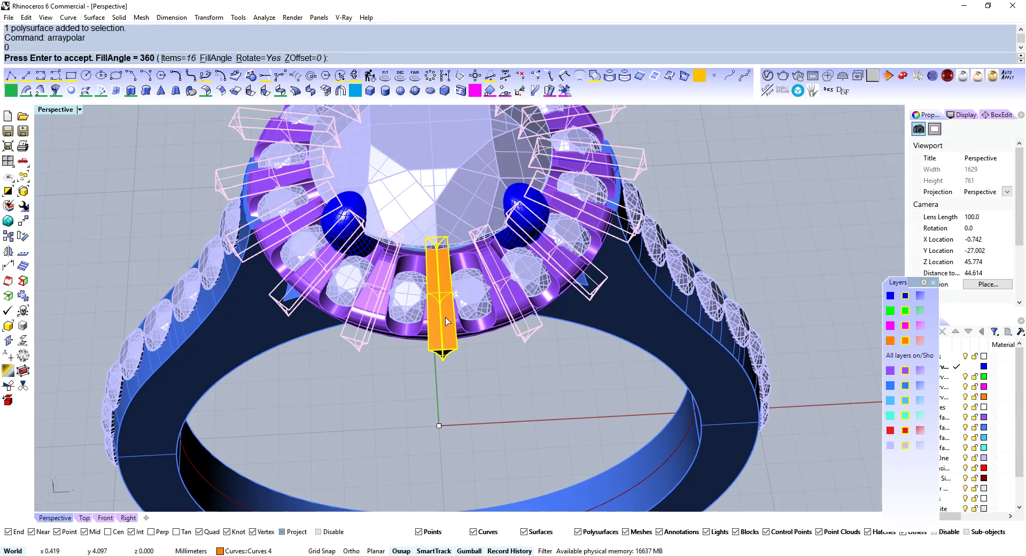
key("Return")
Select the arrayed copies, group them with the original cutter, and subtract them from the halo with a Boolean difference
type("selchildren")
key("Return")
key("ctrl+g")
scroll(469, 328, "up", 6)
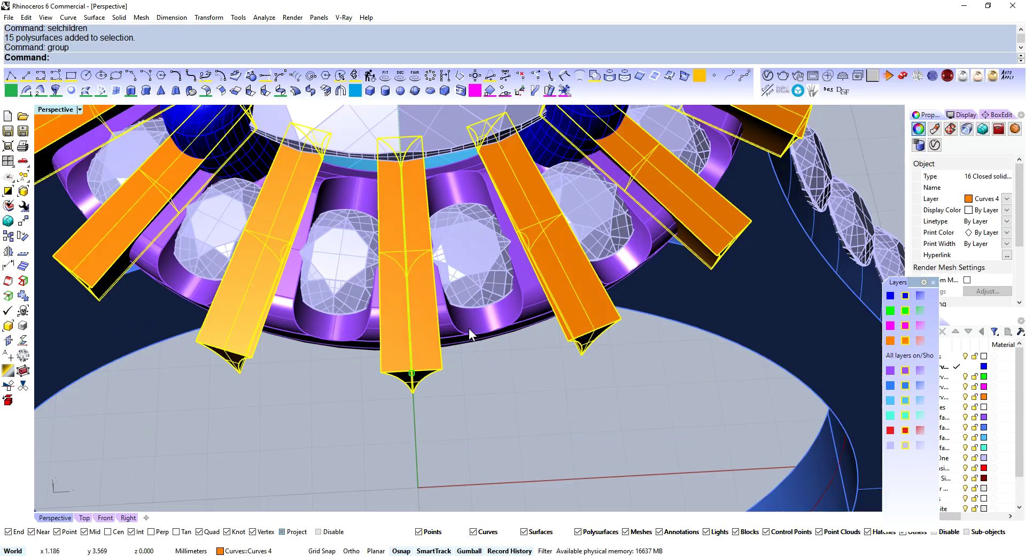
left_click(469, 328)
type("D")
key("Return")
left_click(611, 301)
key("Return")
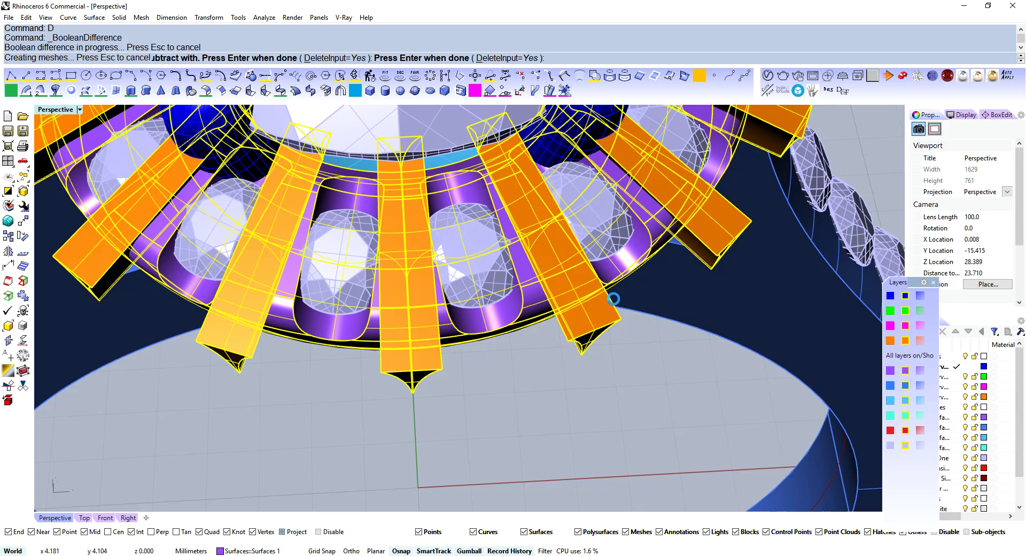
scroll(611, 300, "down", 6)
right_click_drag(612, 299, 612, 328)
left_click(798, 173)
Draw a circle 0.7 mm in diameter in the Front view over the outermost halo gems
right_click_drag(503, 315, 556, 290)
scroll(502, 297, "down", 2)
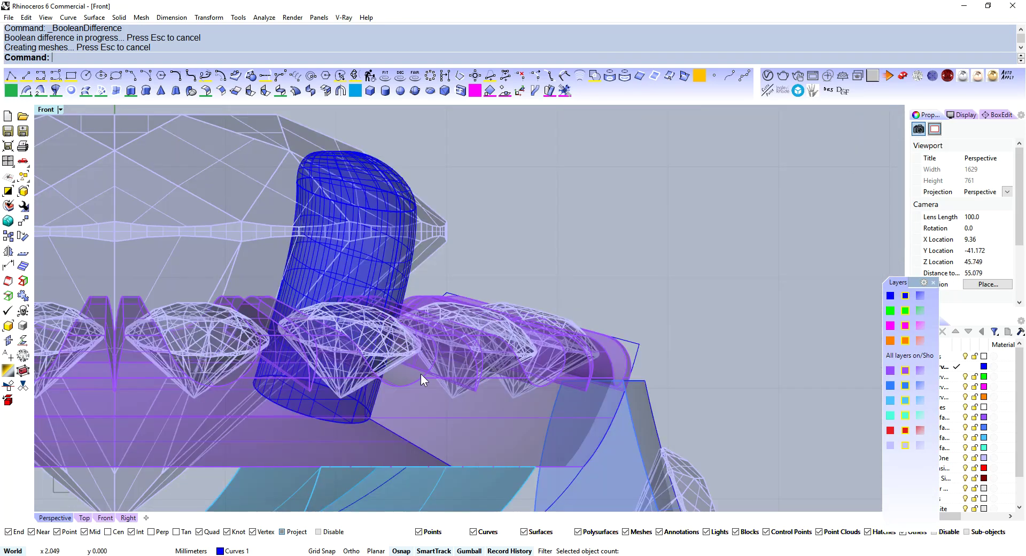
scroll(422, 373, "down", 6)
type("circle")
key("Return")
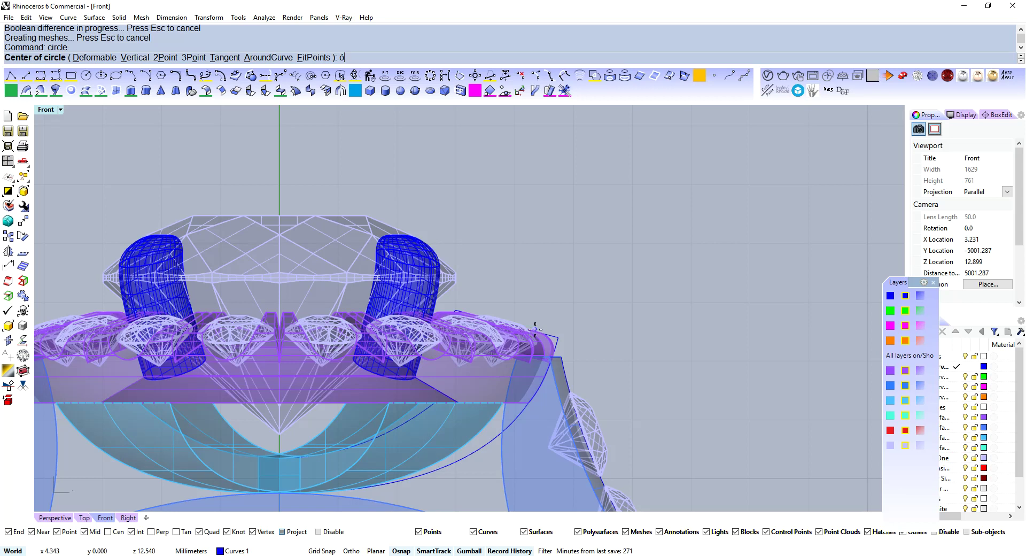
scroll(535, 329, "up", 5)
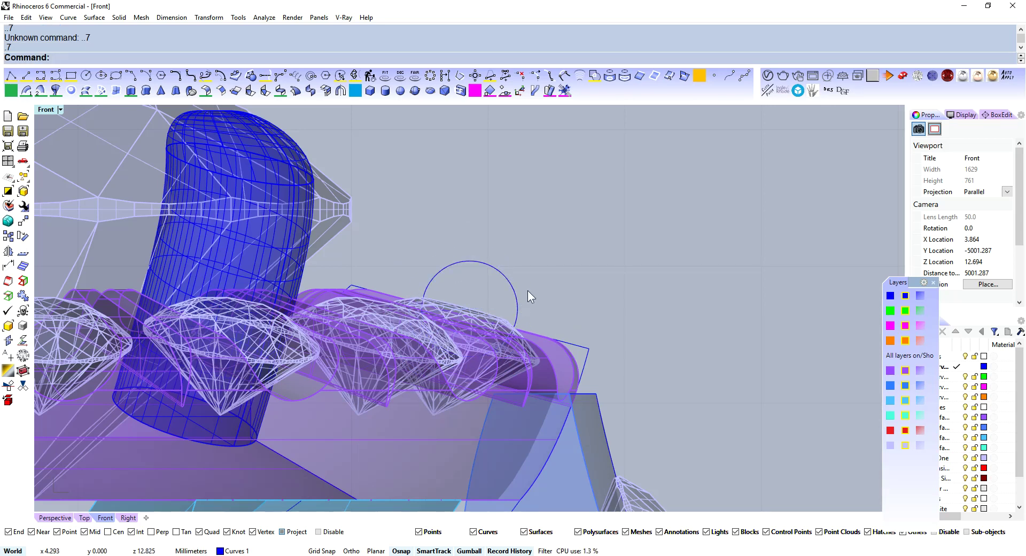
Stretch the circle sideways into an ellipse and rotate it by -15 degrees
left_click(422, 309)
left_click_drag(422, 308, 409, 308)
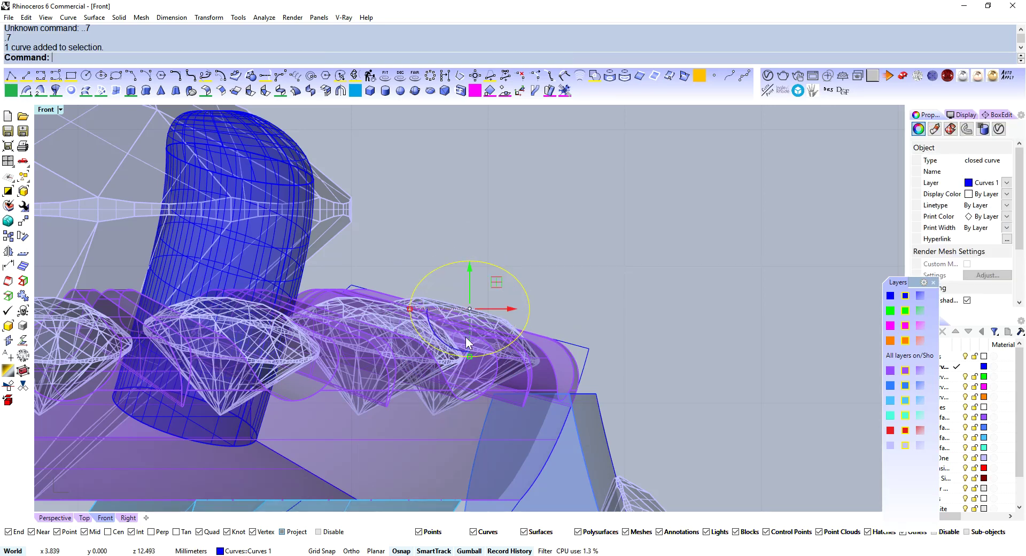
type("-15")
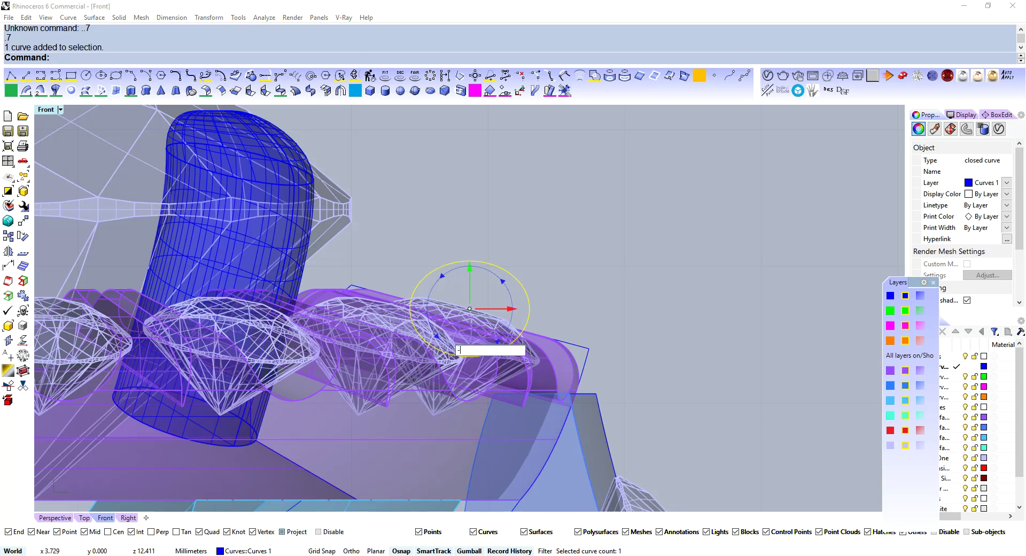
key("Return")
type("circle")
key("Return")
scroll(519, 265, "down", 10)
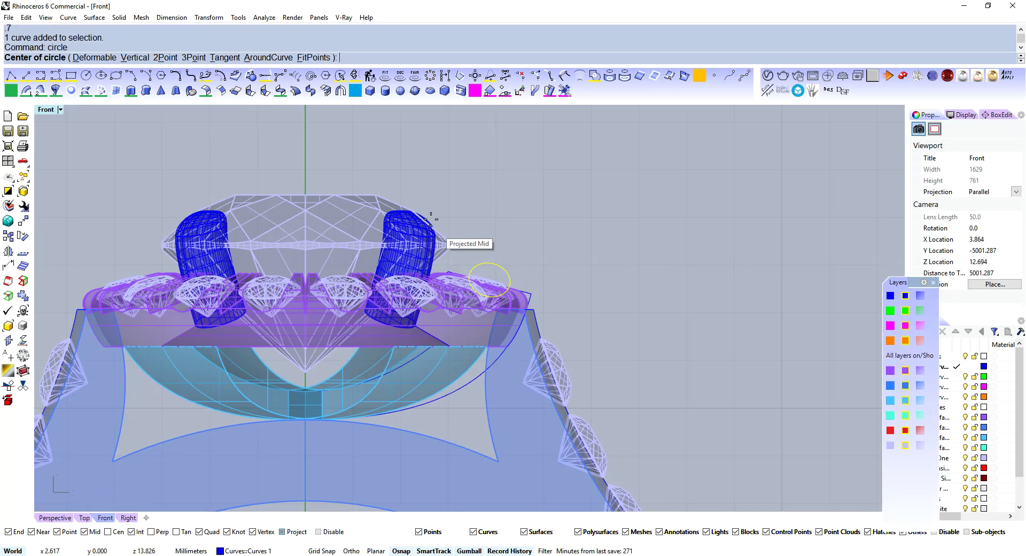
type("0,0,0")
key("Return")
right_click_drag(428, 222, 537, 324)
left_click(402, 235)
right_click(402, 235)
key("Escape")
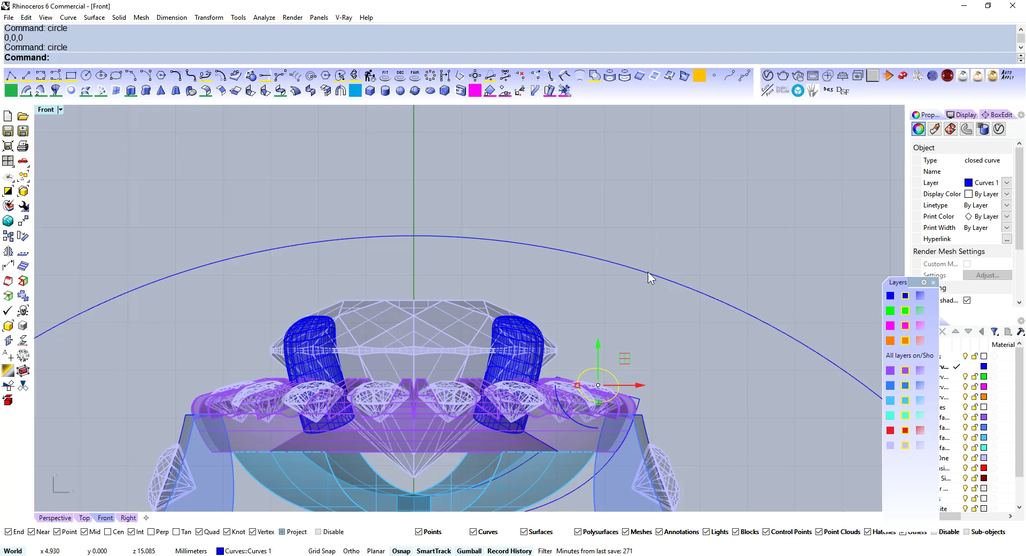
right_click_drag(641, 291, 624, 229)
key("ctrl+z")
Revolve the ellipse through a full circle around the vertical axis through the origin
scroll(635, 190, "down", 4)
type("r")
key("Return")
type("0,0,0")
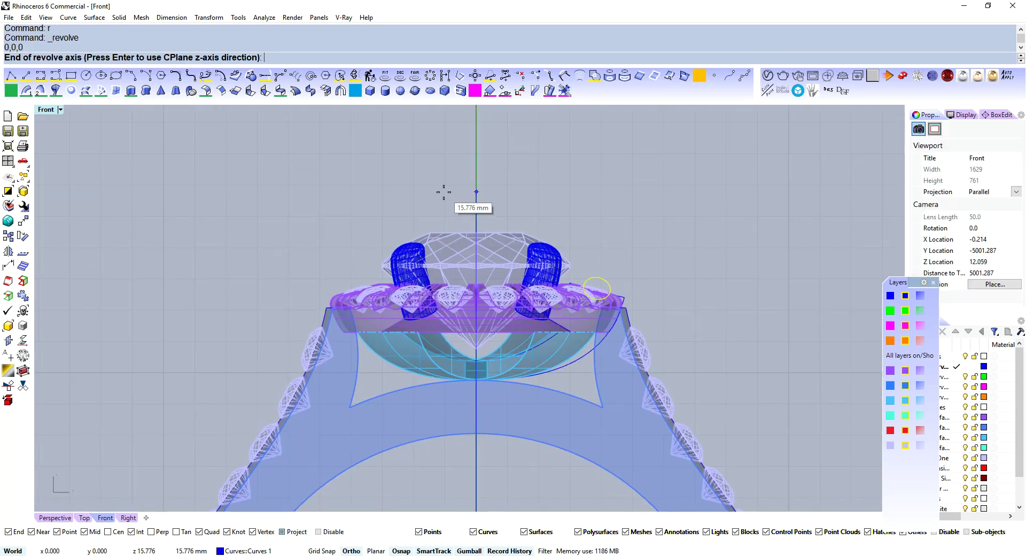
key("Return")
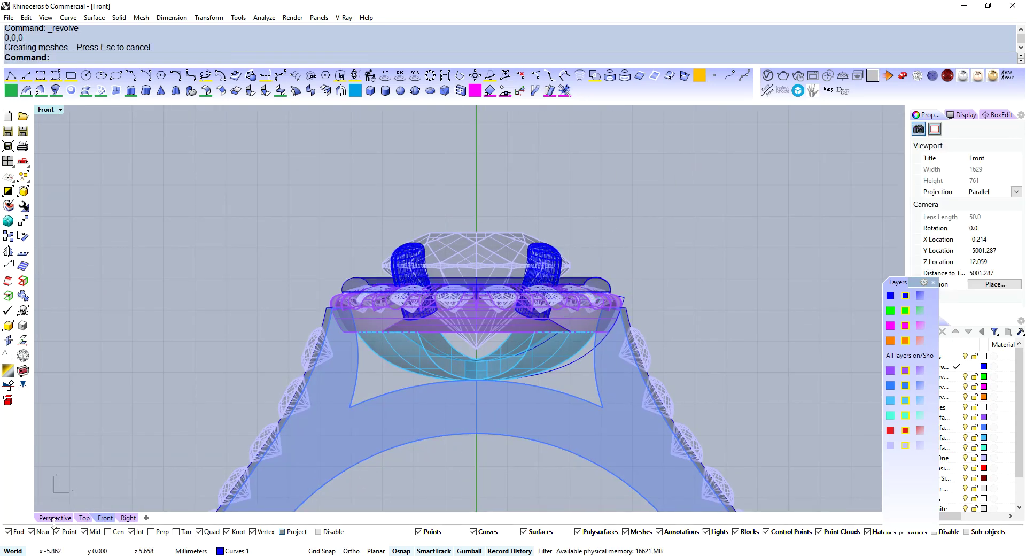
Subtract the revolved ring from the halo with a Boolean difference in the Perspective view
left_click(54, 518)
scroll(578, 299, "up", 8)
right_click_drag(576, 302, 470, 315)
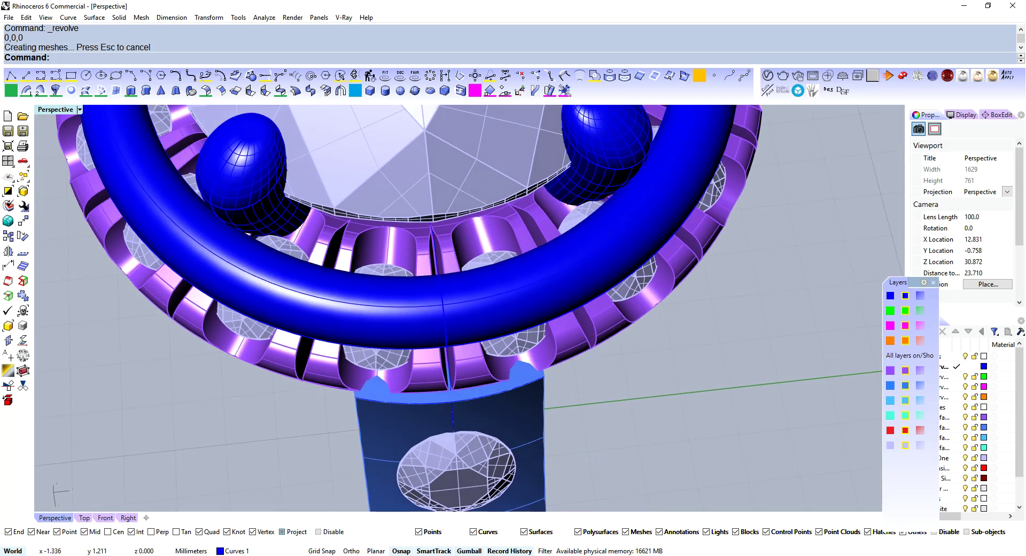
left_click(507, 334)
key("Return")
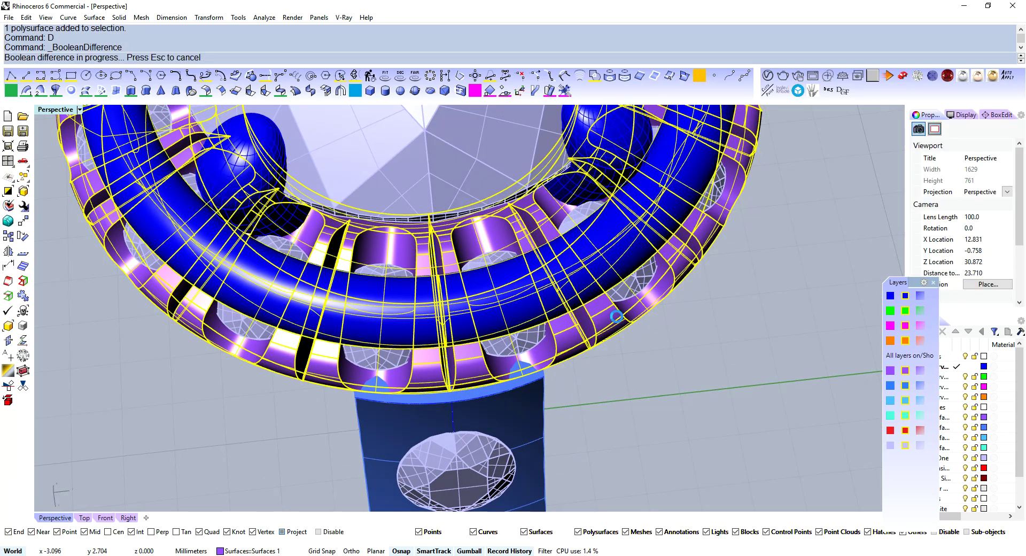
scroll(628, 321, "down", 4)
left_click(716, 322)
right_click_drag(642, 327, 523, 242)
scroll(702, 327, "down", 4)
Import the Prong asset at the centre of the ring
middle_click(521, 241)
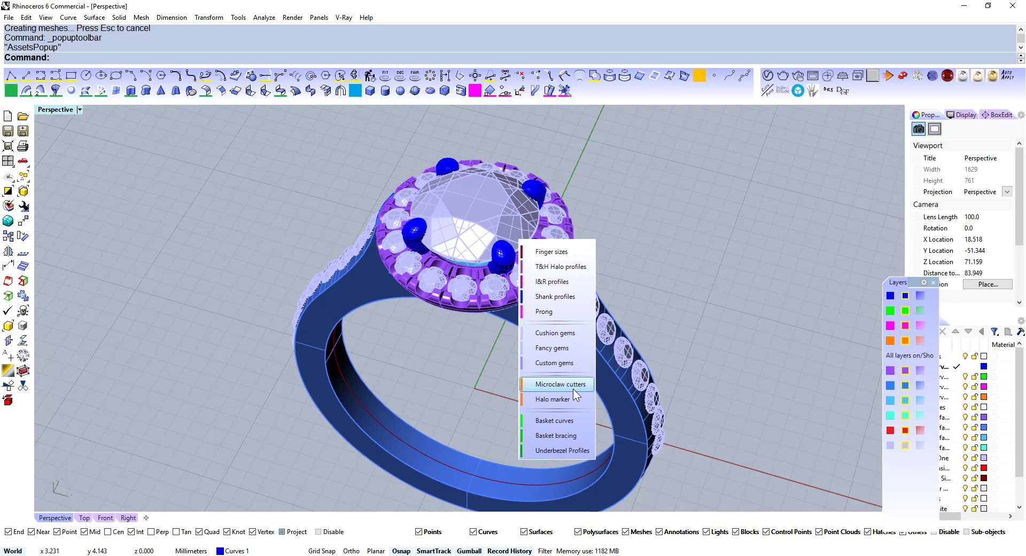
left_click(548, 312)
scroll(528, 347, "down", 3)
right_click_drag(519, 382, 492, 339)
scroll(528, 347, "up", 5)
left_click(576, 343)
right_click_drag(576, 343, 493, 353)
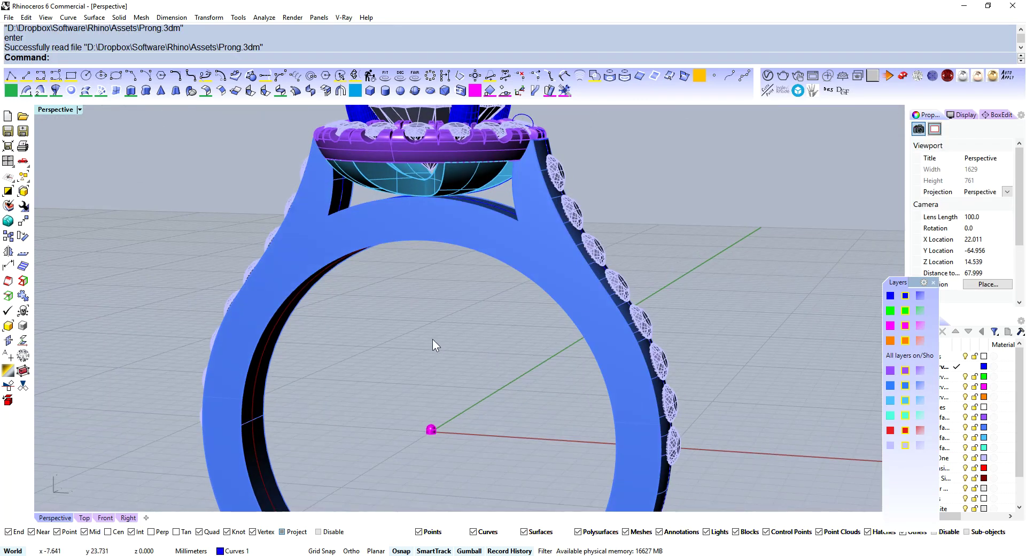
right_click_drag(486, 405, 451, 353)
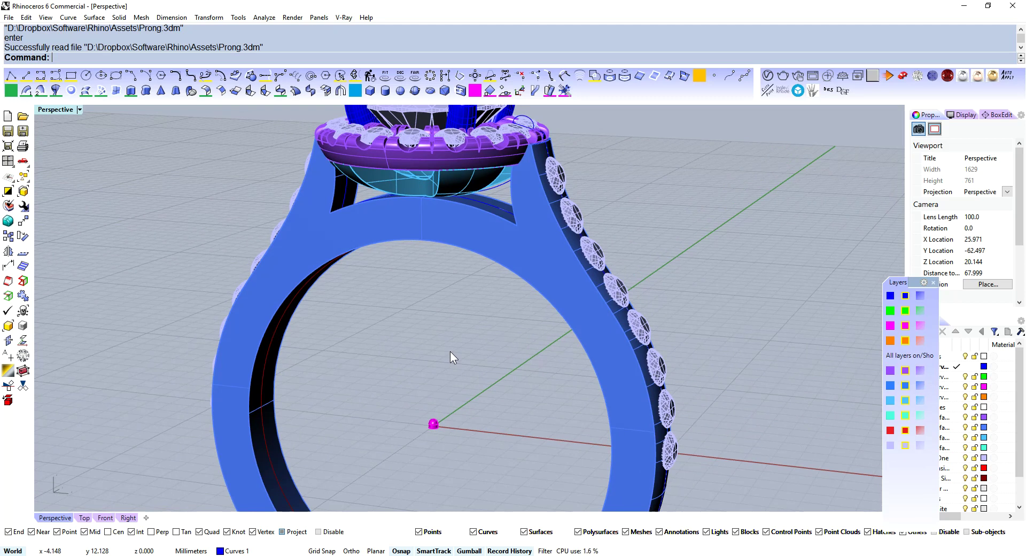
middle_click(450, 352)
middle_click(516, 393)
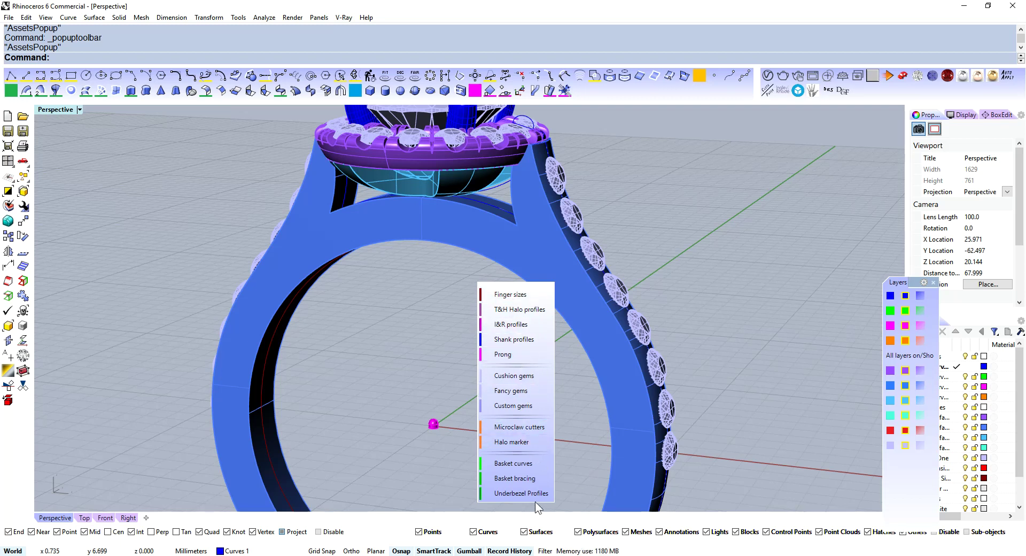
left_click(691, 258)
right_click_drag(442, 383, 514, 354)
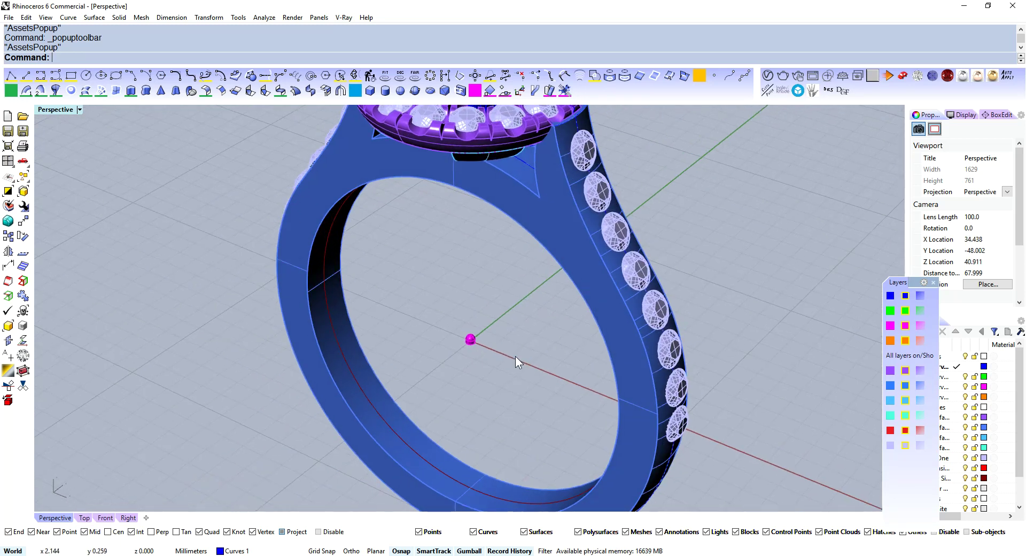
middle_click(514, 358)
middle_click(570, 377)
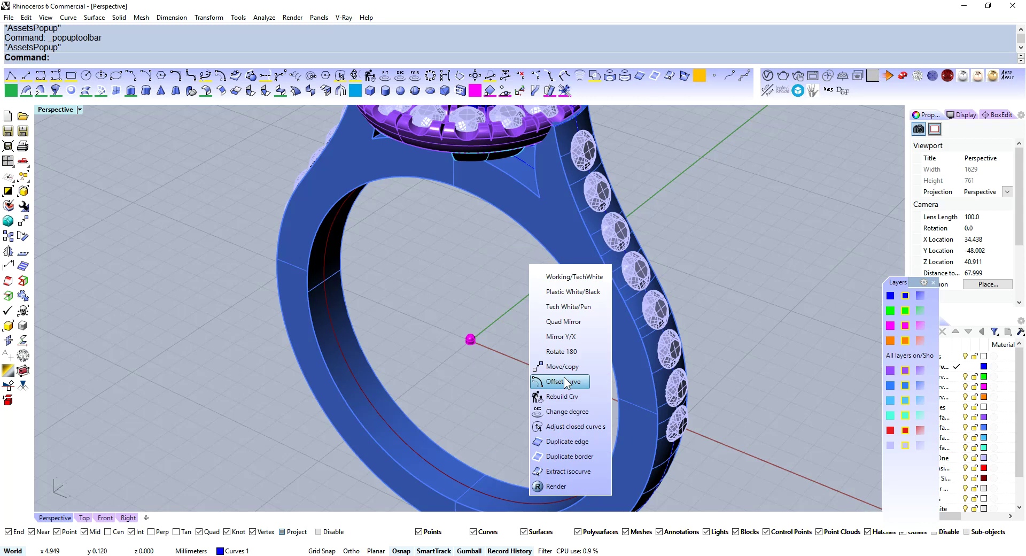
Raise the imported prong straight up from the ring's centre to just above the halo
left_click(508, 299)
right_click_drag(495, 316, 450, 336)
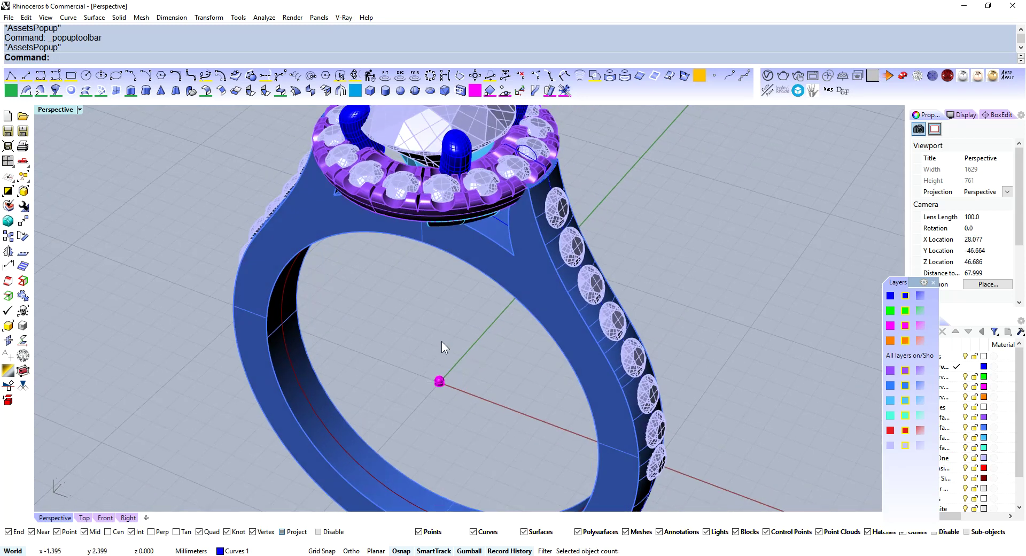
right_click_drag(456, 367, 479, 325)
left_click_drag(479, 325, 381, 396)
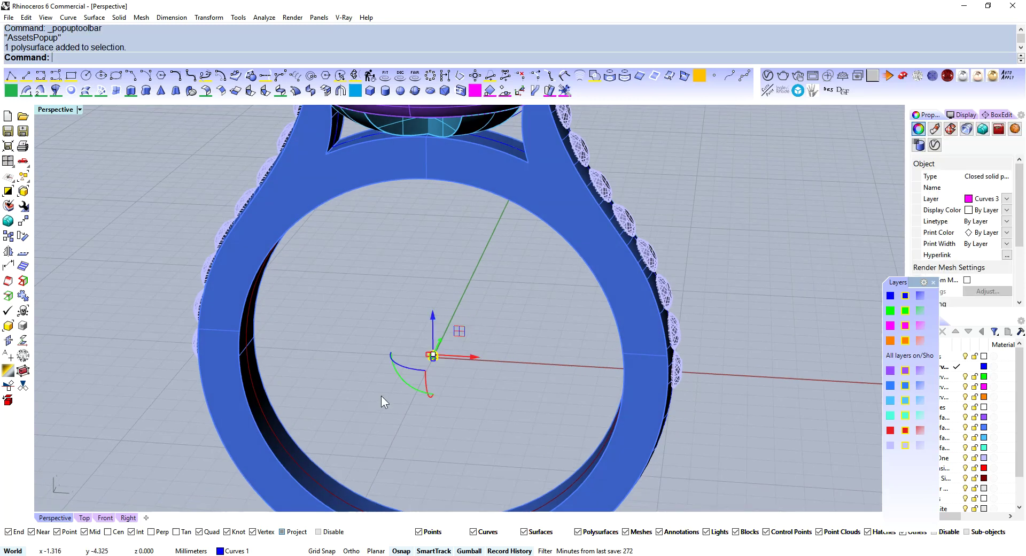
scroll(389, 419, "down", 7)
right_click_drag(409, 427, 432, 394)
left_click_drag(467, 256, 468, 256)
scroll(457, 275, "up", 10)
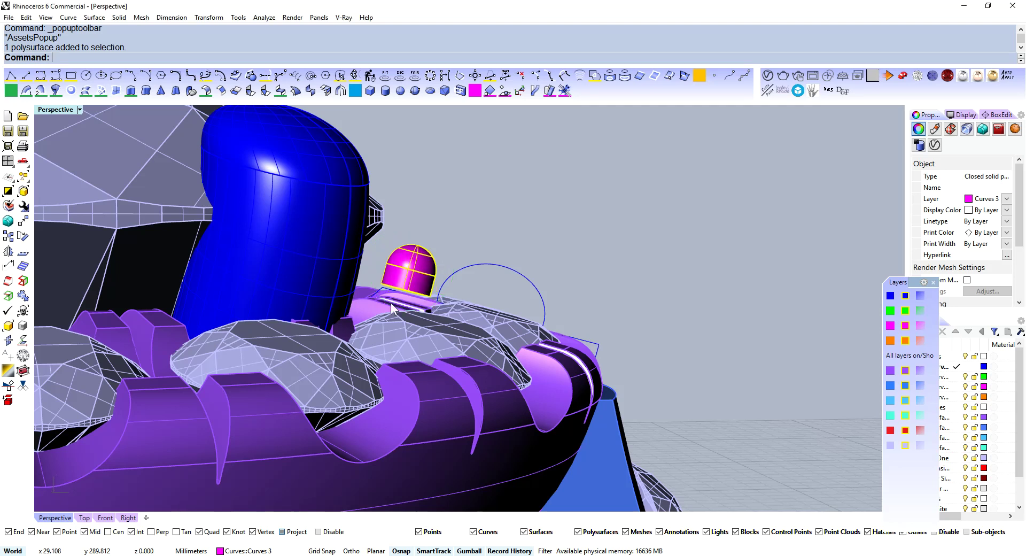
Position the prong at the inner edge of the halo, beside the channel between two halo gems
scroll(390, 302, "down", 5)
scroll(392, 296, "up", 5)
right_click_drag(392, 296, 409, 262)
scroll(413, 251, "up", 2)
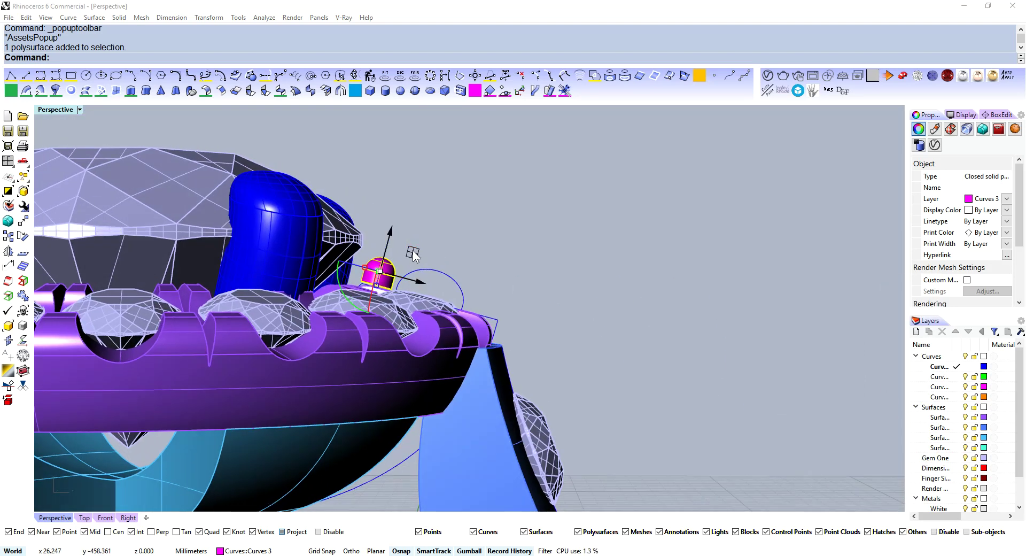
left_click_drag(422, 282, 406, 276)
scroll(406, 274, "up", 6)
right_click_drag(406, 274, 401, 310)
left_click_drag(397, 284, 424, 305)
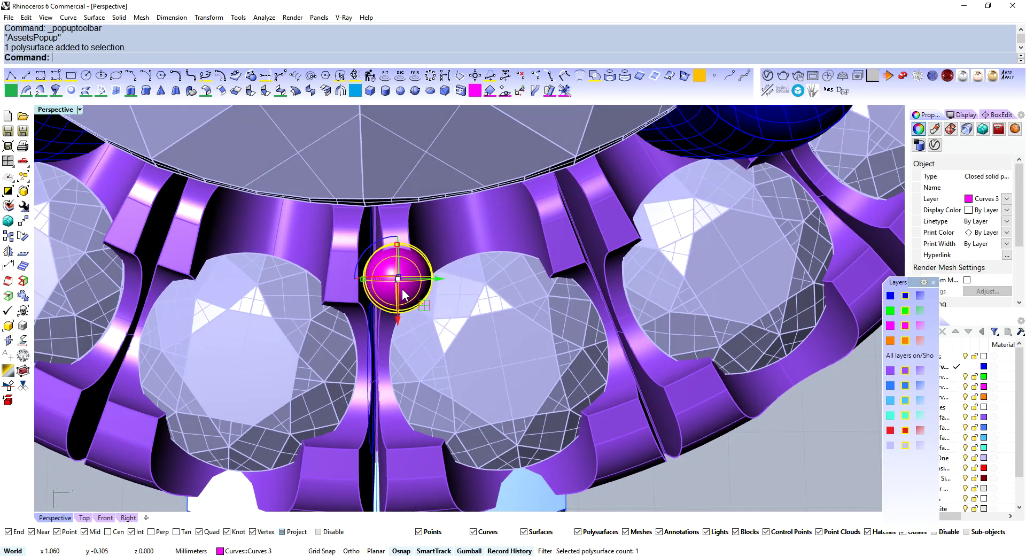
Scale the prong uniformly and nudge it sideways against the halo gem next to the channel
left_click_drag(363, 279, 358, 279, "shift")
scroll(369, 280, "down", 5)
right_click_drag(385, 282, 398, 276)
scroll(398, 278, "up", 1)
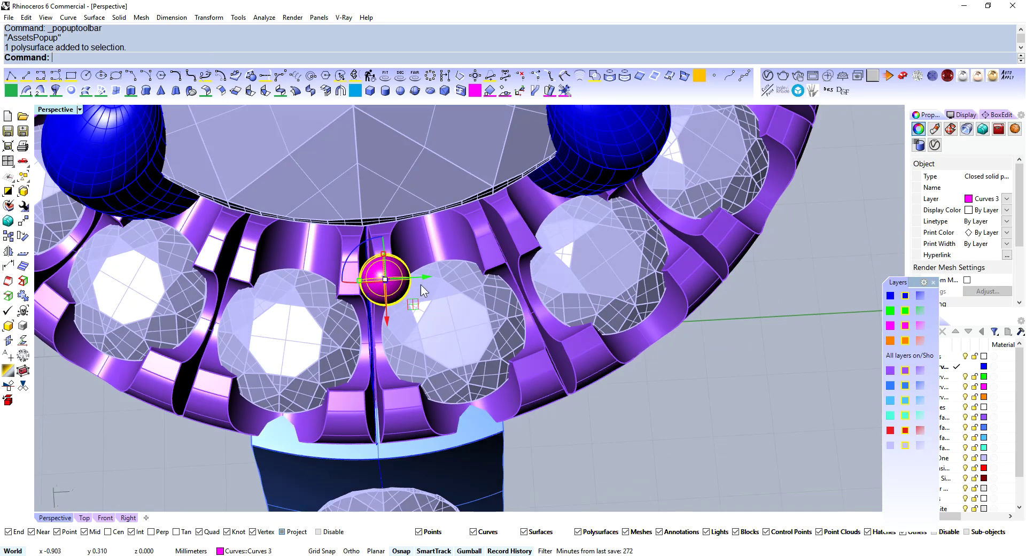
left_click_drag(426, 281, 431, 282)
right_click_drag(429, 288, 411, 274)
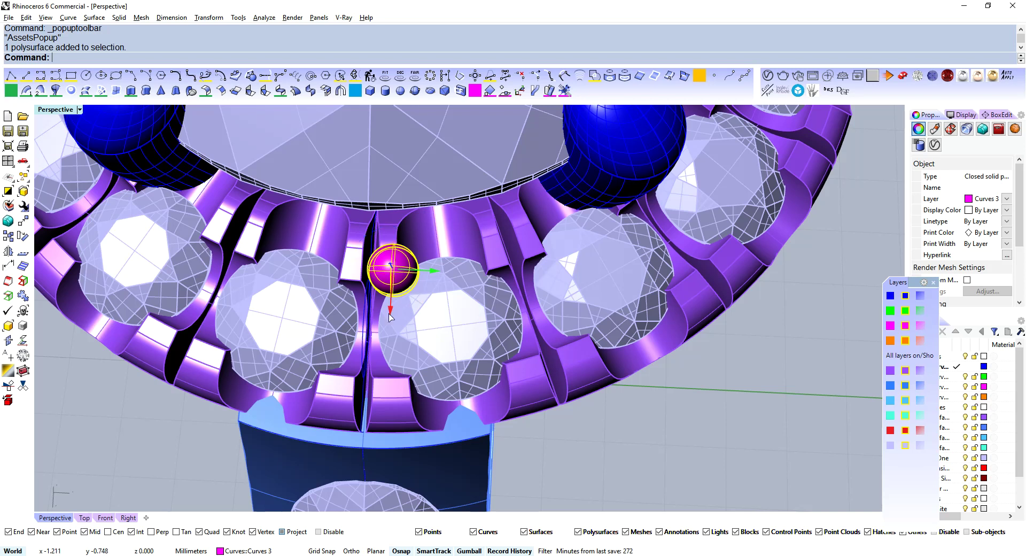
Copy the prong to the outer edge of the halo and lower both prongs by about 0.04 mm
left_click_drag(389, 317, 430, 394)
scroll(431, 394, "down", 5)
right_click_drag(431, 394, 588, 335)
scroll(462, 340, "up", 6)
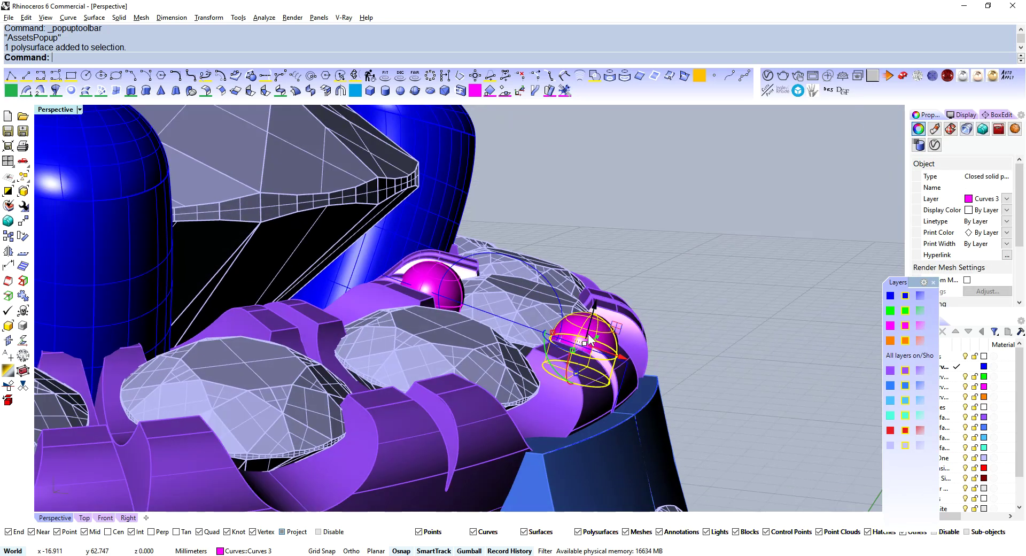
left_click_drag(501, 277, 500, 291)
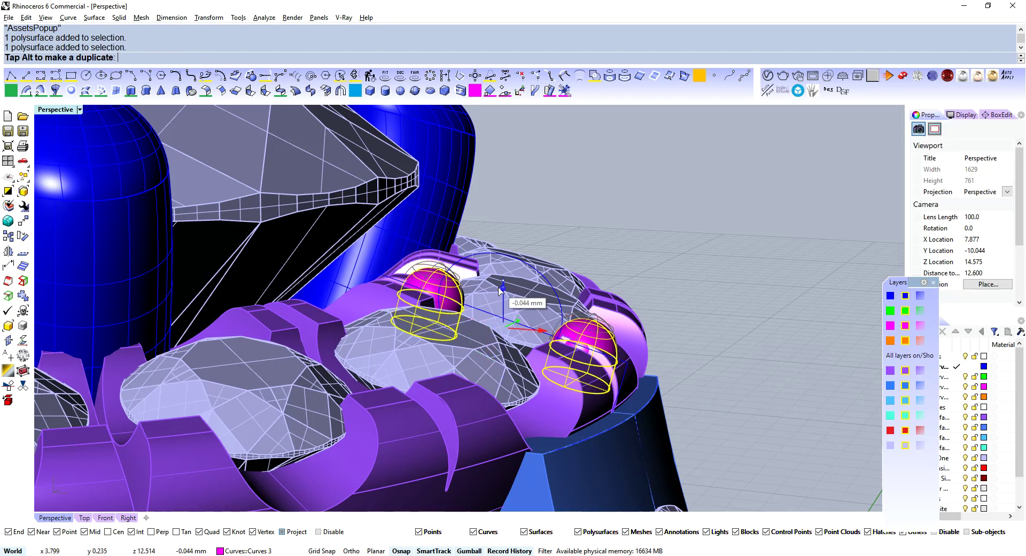
right_click_drag(663, 283, 539, 338)
scroll(545, 368, "down", 5)
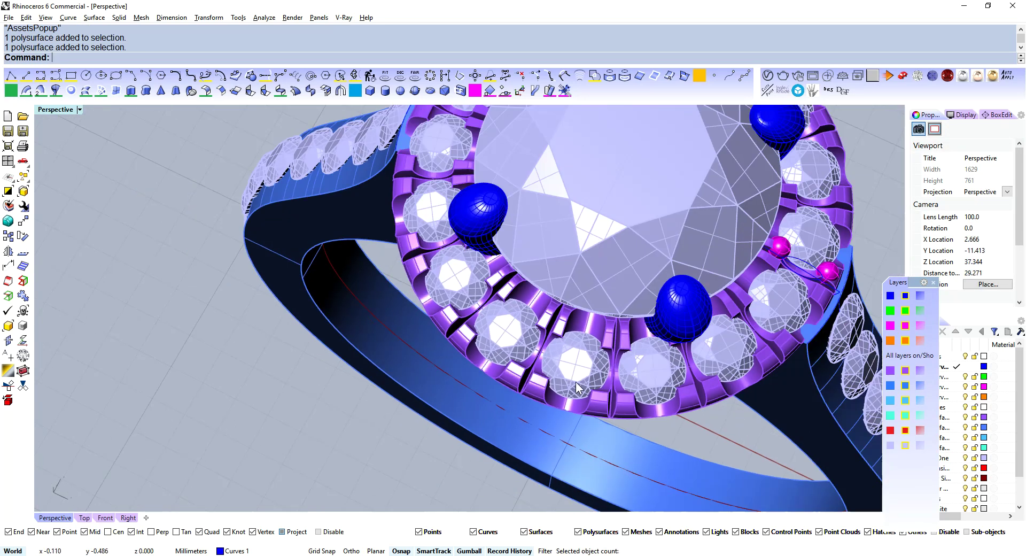
Mirror the inner and outer prongs across the X axis onto the other side of the channel
scroll(444, 402, "up", 7)
right_click_drag(561, 382, 454, 326)
scroll(473, 365, "down", 4)
scroll(530, 335, "down", 4)
right_click_drag(642, 260, 577, 342)
scroll(566, 369, "up", 6)
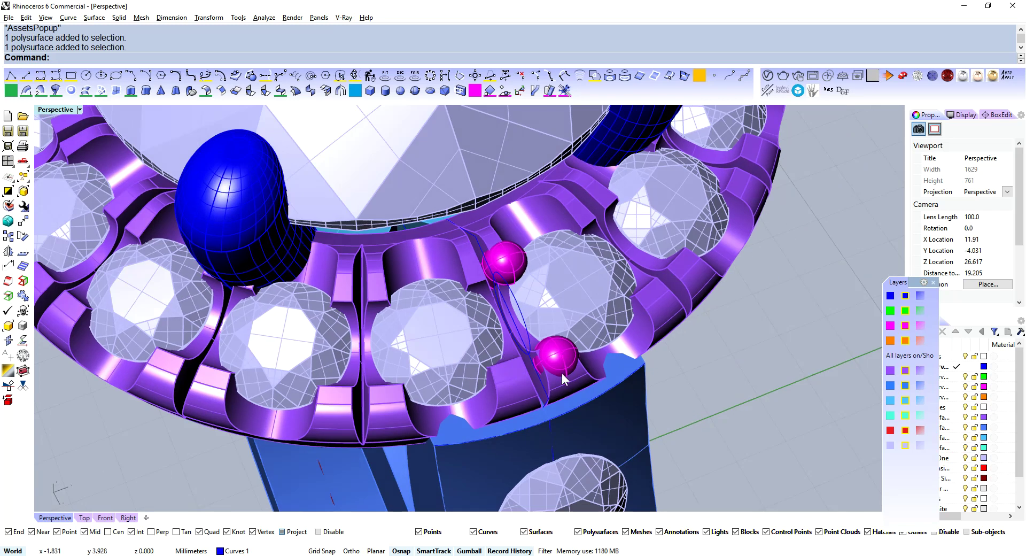
left_click(562, 350)
right_click(548, 288)
left_click(549, 240)
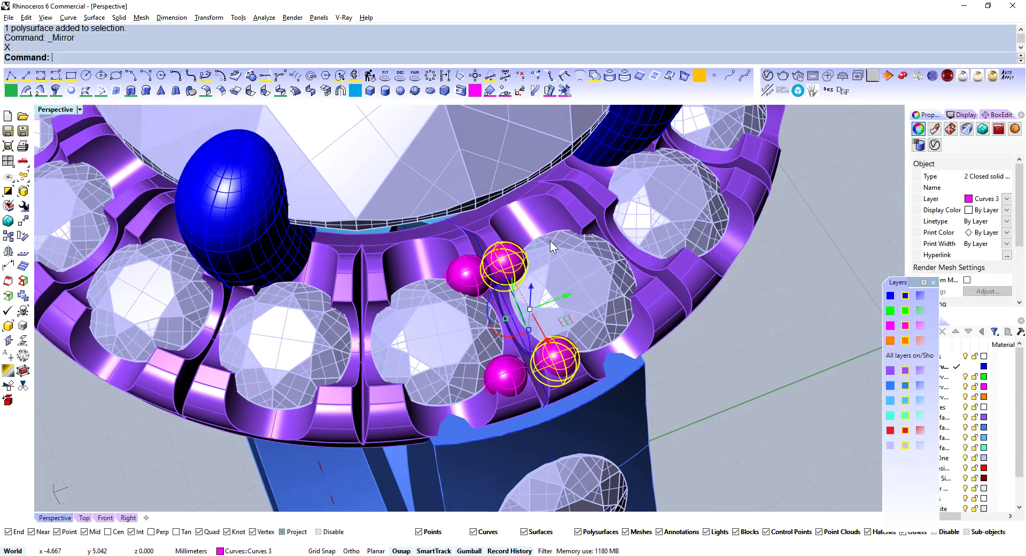
Polar array the four prongs around the origin (0) through 360 degrees to fill the whole halo
type("arraypolar")
key("Return")
type("0")
key("Return")
key("Return")
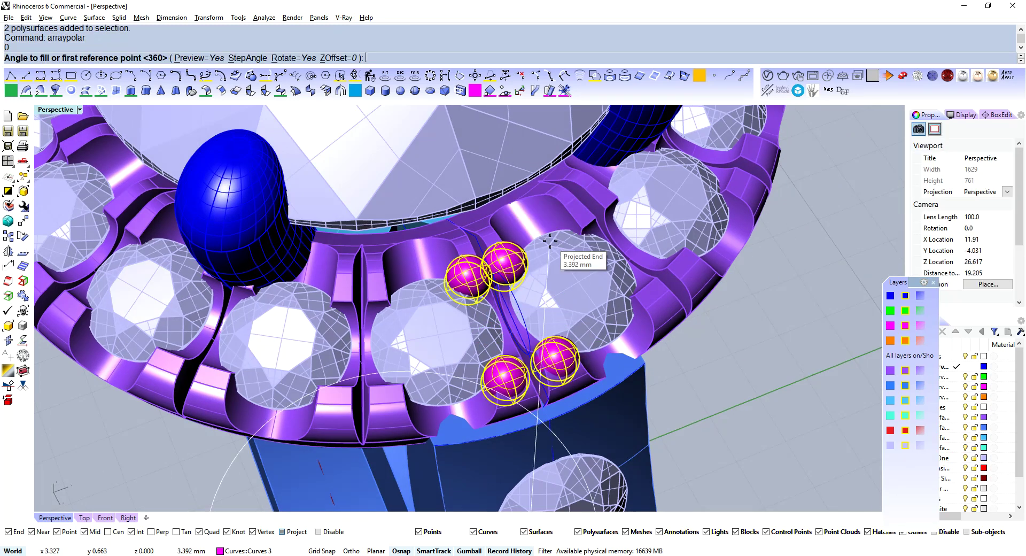
key("Return")
key("Return")
scroll(550, 240, "down", 8)
right_click_drag(550, 239, 559, 266)
left_click(691, 322)
scroll(691, 322, "down", 6)
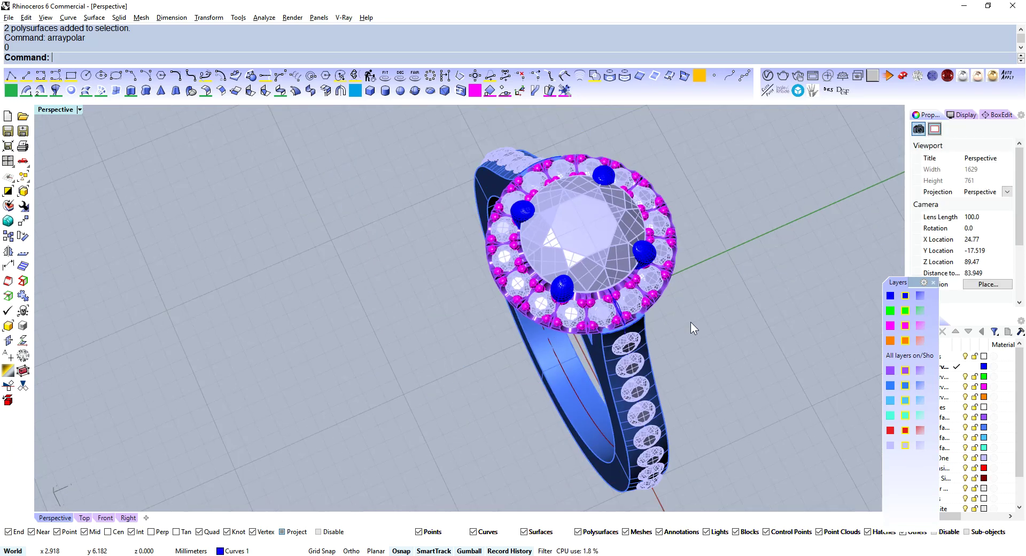
Inspect the pronged halo in the Tech White/Pen display mode, and return to the working display
right_click_drag(691, 322, 637, 286)
middle_click(637, 286)
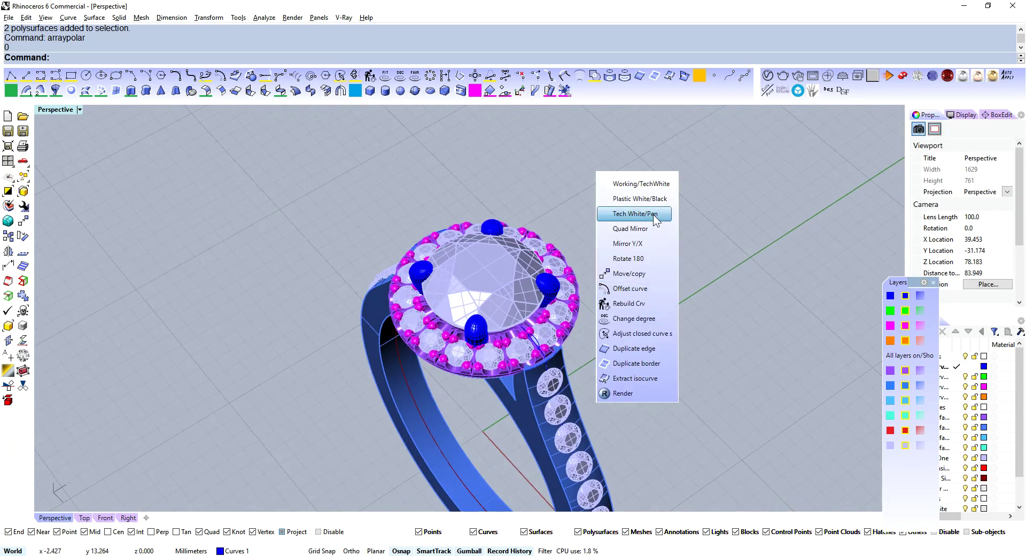
left_click(653, 214)
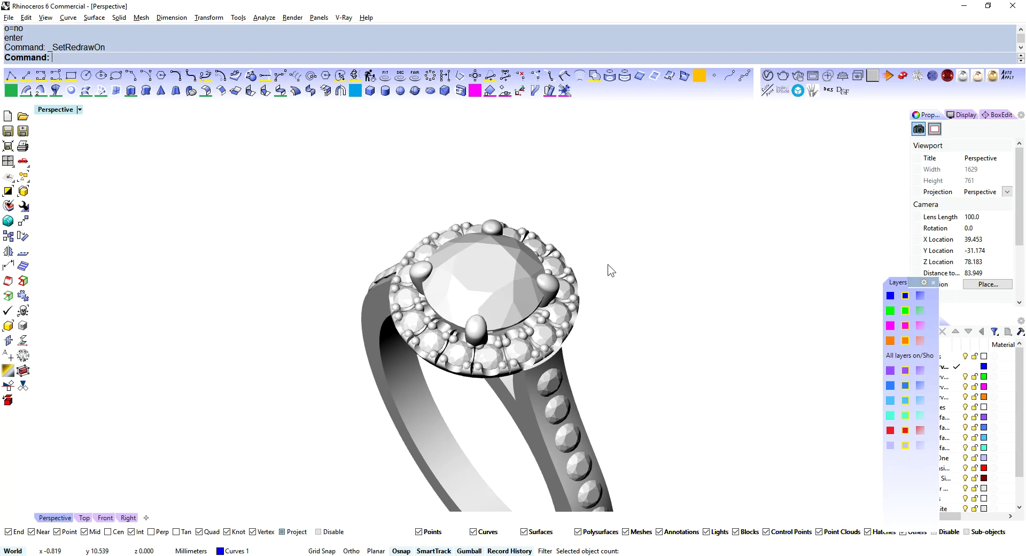
right_click_drag(608, 265, 492, 214)
scroll(395, 267, "up", 6)
right_click_drag(400, 270, 407, 345)
scroll(414, 342, "down", 6)
right_click_drag(435, 334, 453, 167, "shift")
middle_click(453, 168)
left_click(500, 188)
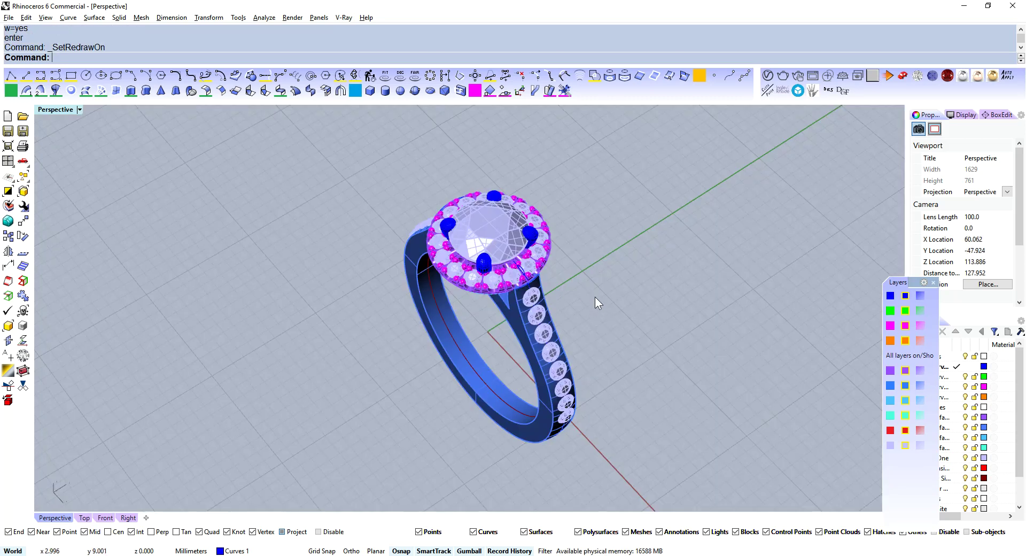
right_click_drag(582, 293, 524, 230)
left_click(524, 230)
scroll(524, 230, "down", 5)
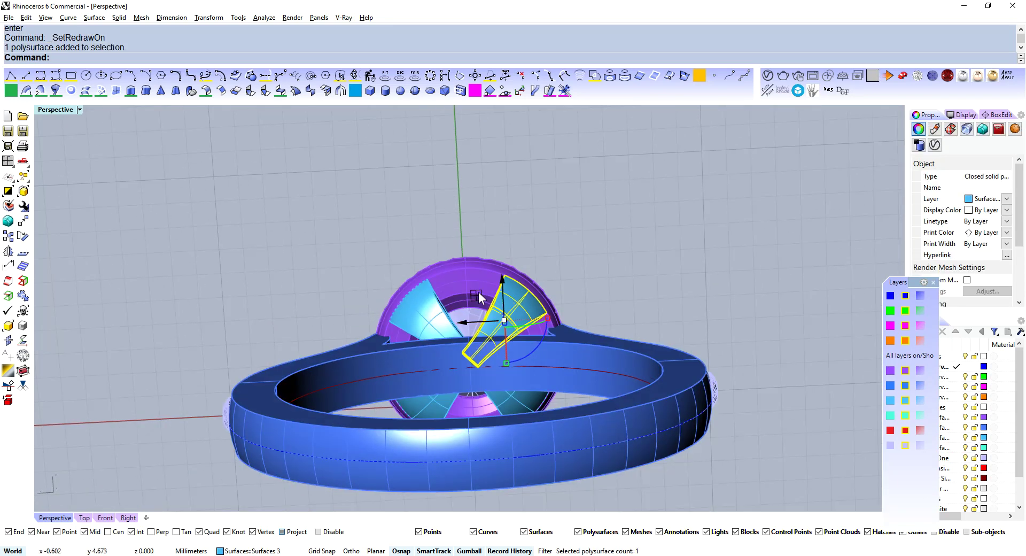
left_click_drag(479, 292, 508, 226)
key("ctrl+z")
Try filleting the edges of the light-blue supports under the halo with a 0.3 mm radius
scroll(545, 249, "up", 6)
right_click_drag(554, 257, 684, 210)
right_click(684, 210)
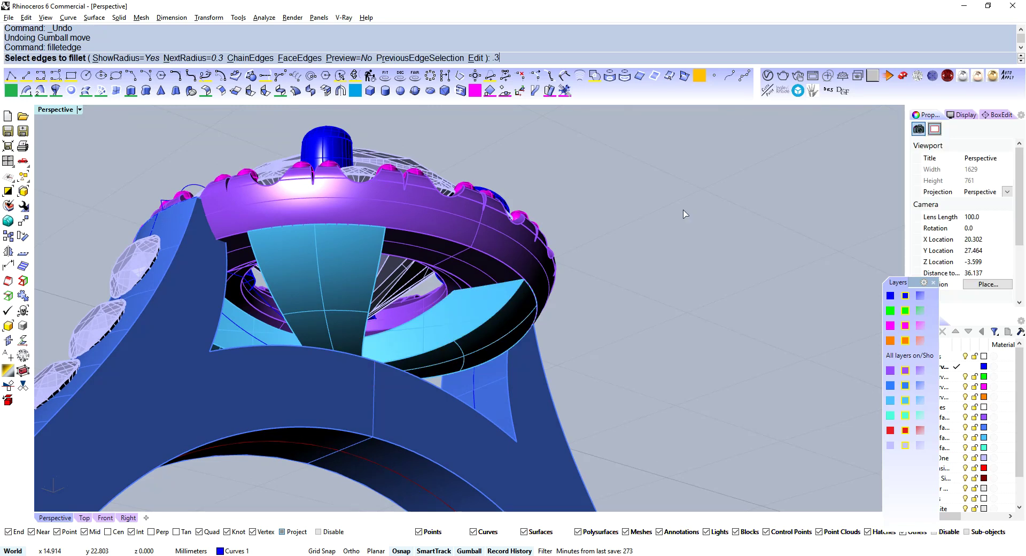
left_click(491, 319)
right_click_drag(490, 321, 594, 356)
left_click(547, 343)
right_click(558, 347)
right_click(558, 347)
right_click(432, 322)
scroll(481, 349, "up", 6)
right_click_drag(481, 349, 744, 382)
right_click(560, 341)
right_click(559, 341)
scroll(530, 345, "down", 6)
scroll(567, 370, "down", 4)
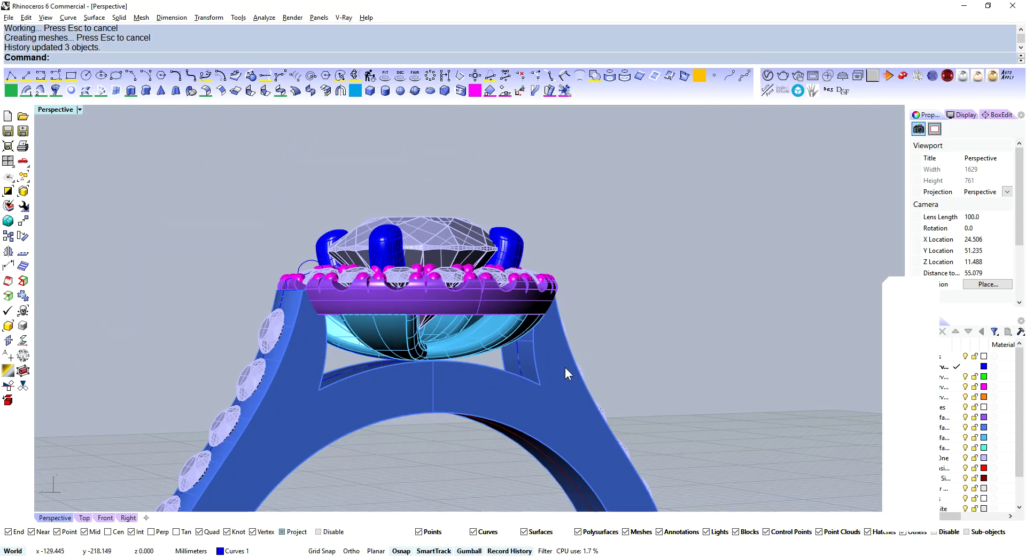
Examine the filleted supports under the halo from both sides and undo the 0.3 mm edge fillet
right_click_drag(565, 367, 404, 338)
scroll(404, 338, "up", 5)
scroll(419, 345, "down", 2)
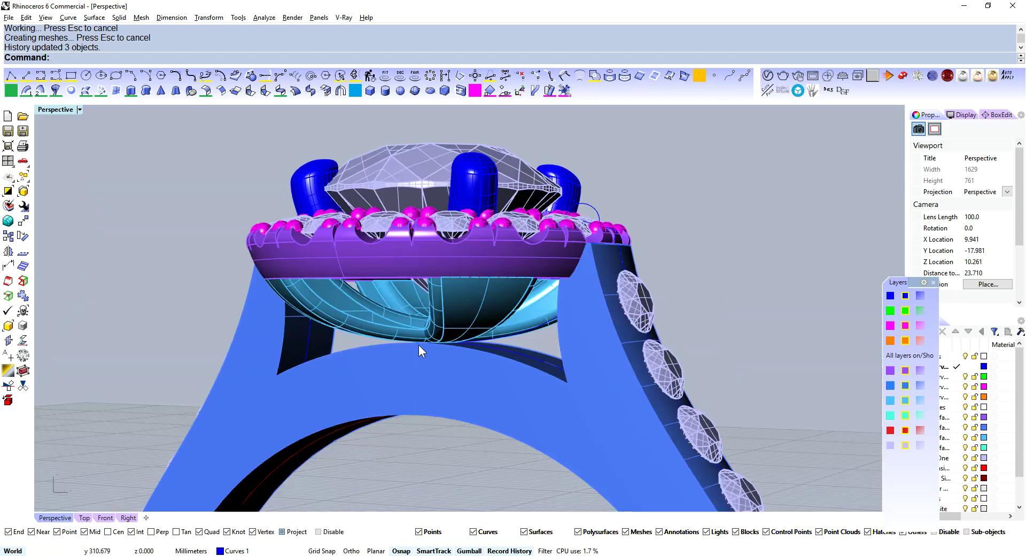
scroll(418, 345, "down", 1)
right_click_drag(562, 316, 272, 319)
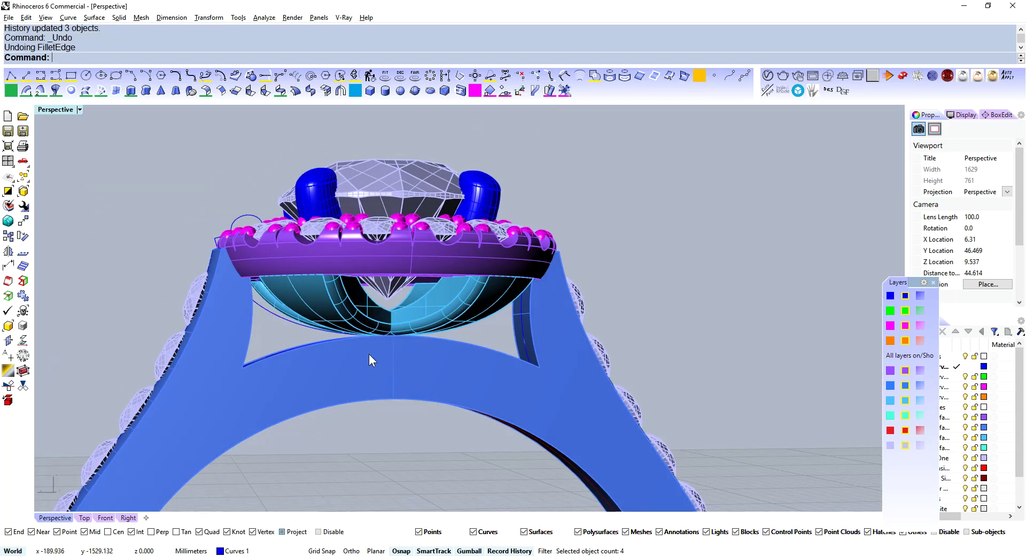
Fillet the arched edges of the light-blue support under the halo with a 0.2 mm radius
right_click_drag(418, 351, 393, 341)
right_click(393, 341)
type(".")
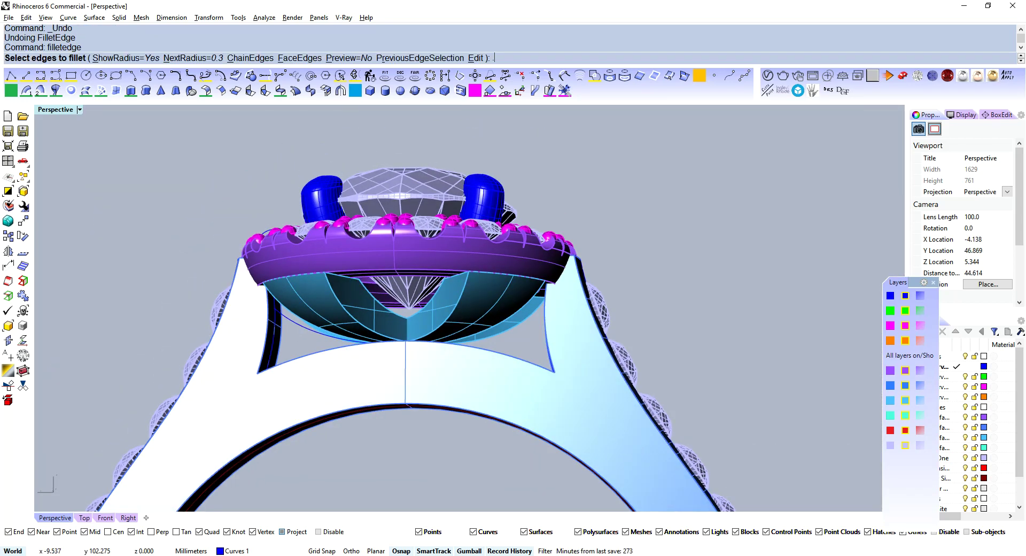
type("r")
right_click(394, 341)
right_click(394, 341)
right_click(393, 341)
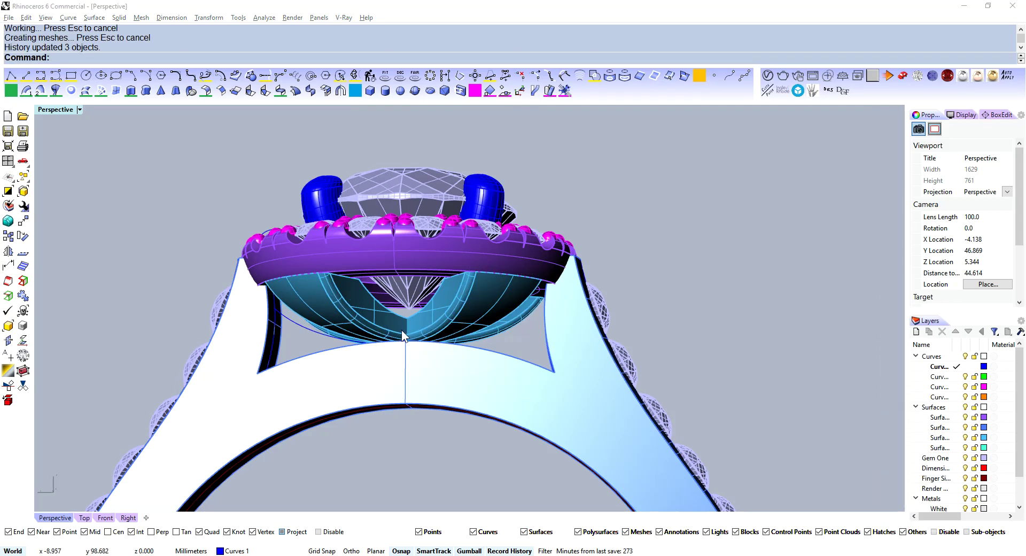
Fillet the next pair of curved edges on the light-blue supports with the same 0.2 mm radius
right_click(402, 329)
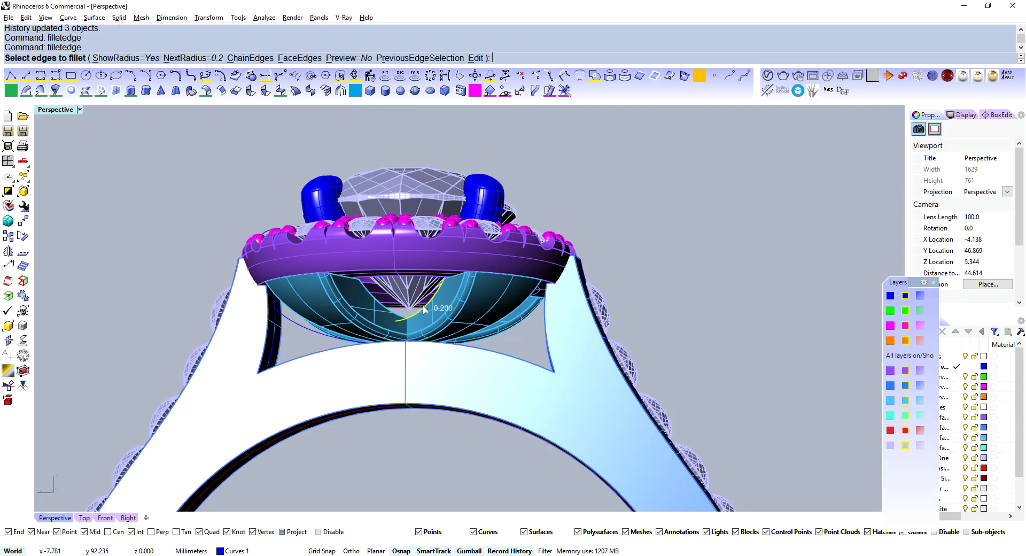
right_click_drag(422, 306, 559, 274)
scroll(512, 310, "up", 6)
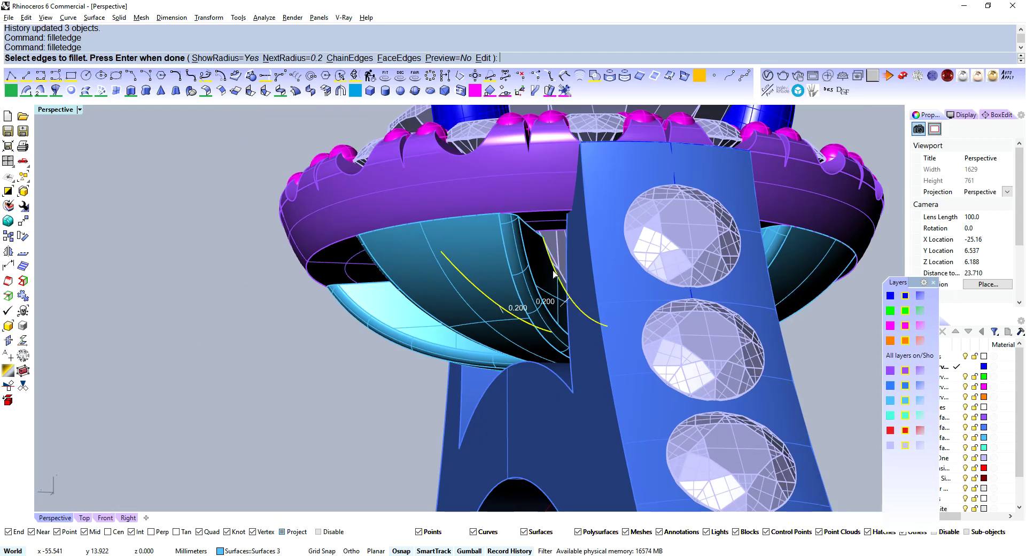
right_click(551, 274)
right_click(533, 292)
scroll(529, 295, "down", 8)
scroll(460, 305, "up", 4)
Fillet the inner finger-hole edges of the ring shank with a 0.6 mm radius
right_click_drag(369, 300, 374, 249)
scroll(566, 279, "down", 5)
scroll(413, 221, "up", 2)
scroll(377, 261, "down", 2)
type("filletedge")
key("Return")
type(".6")
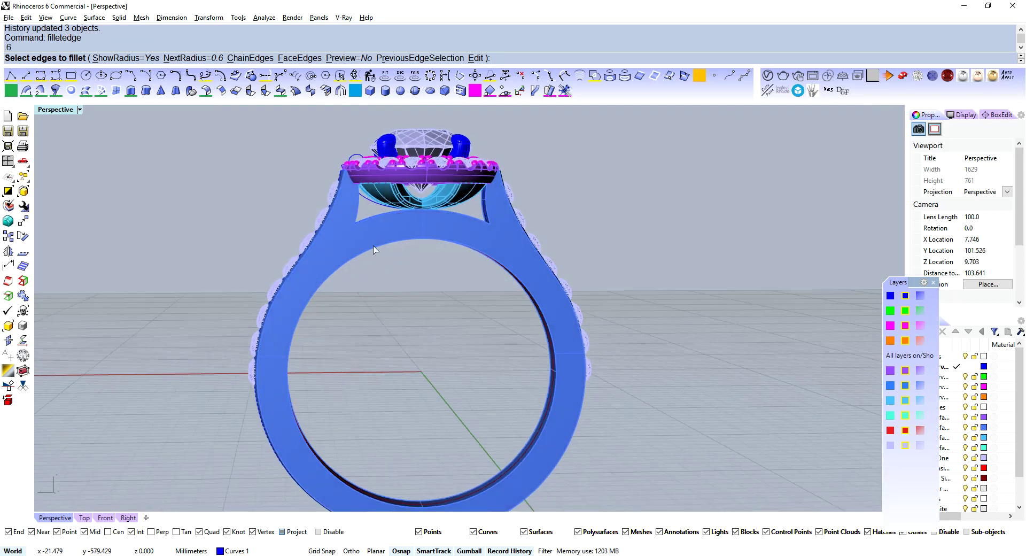
right_click(357, 244)
right_click_drag(589, 312, 388, 384)
scroll(411, 395, "up", 4)
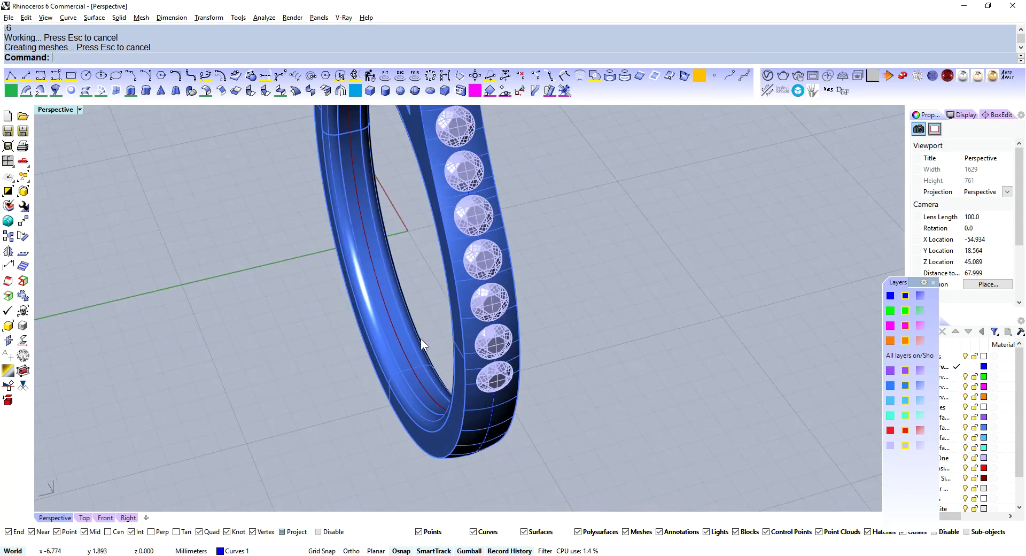
Check the ring shank's overall X, Y and Z dimensions in BoxEdit
scroll(421, 339, "down", 4)
right_click_drag(421, 338, 614, 309)
scroll(509, 316, "down", 4)
right_click_drag(509, 317, 473, 339)
scroll(496, 283, "up", 8)
left_click(496, 282)
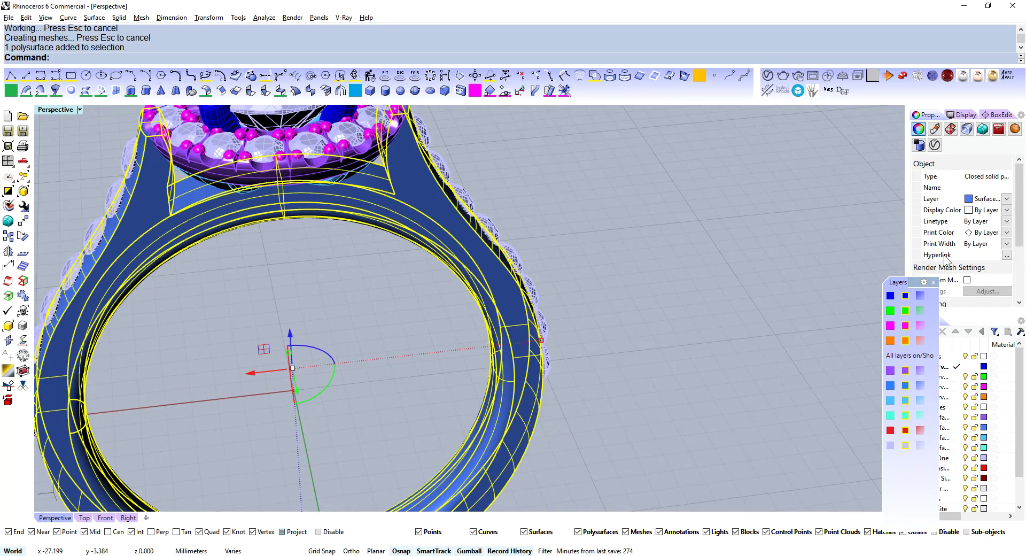
left_click(989, 115)
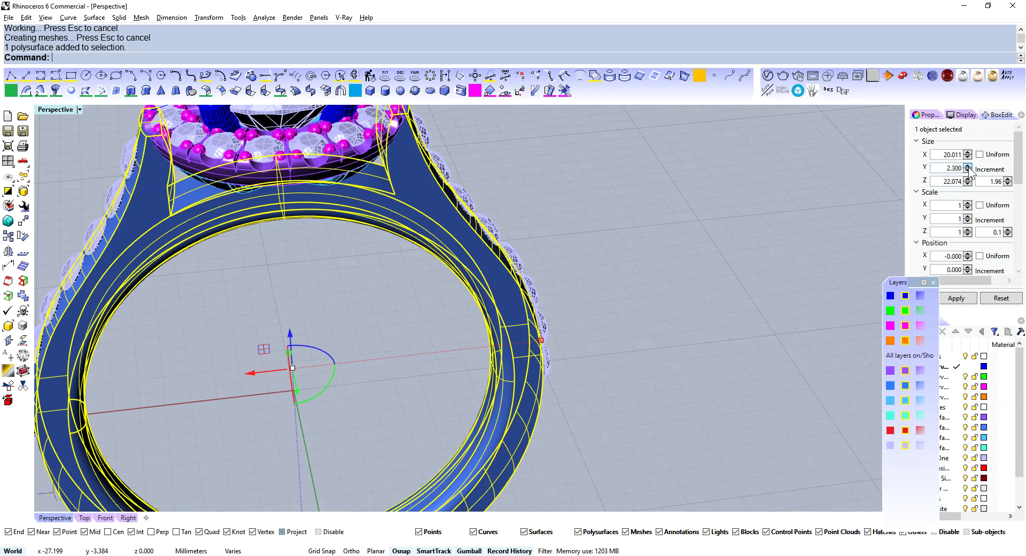
left_click(629, 308)
Fillet the edges of the shank opening beneath the halo with a 0.3 mm radius
right_click_drag(630, 307, 653, 263)
scroll(615, 289, "down", 2)
right_click_drag(588, 300, 413, 188)
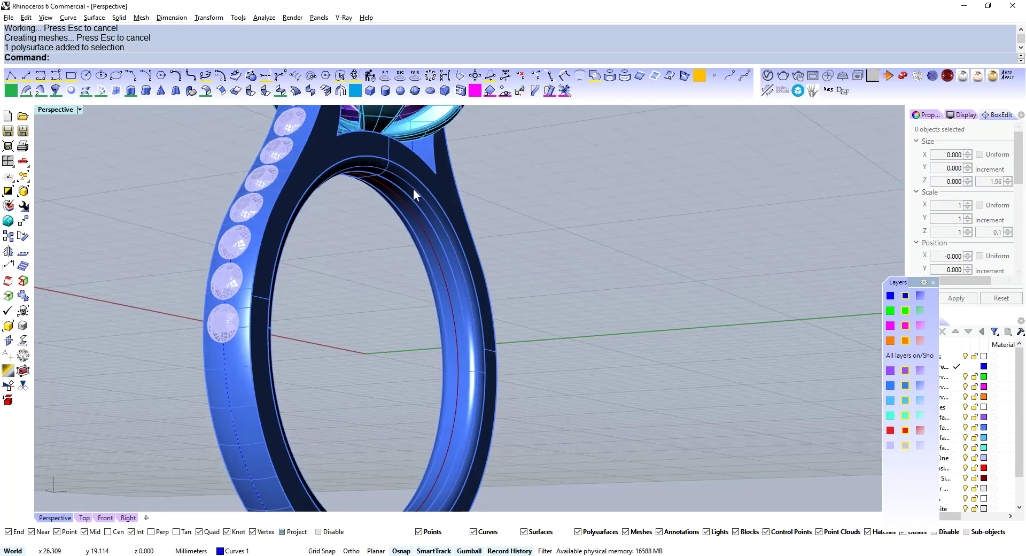
right_click_drag(481, 333, 442, 267)
scroll(411, 260, "up", 5)
right_click(443, 267)
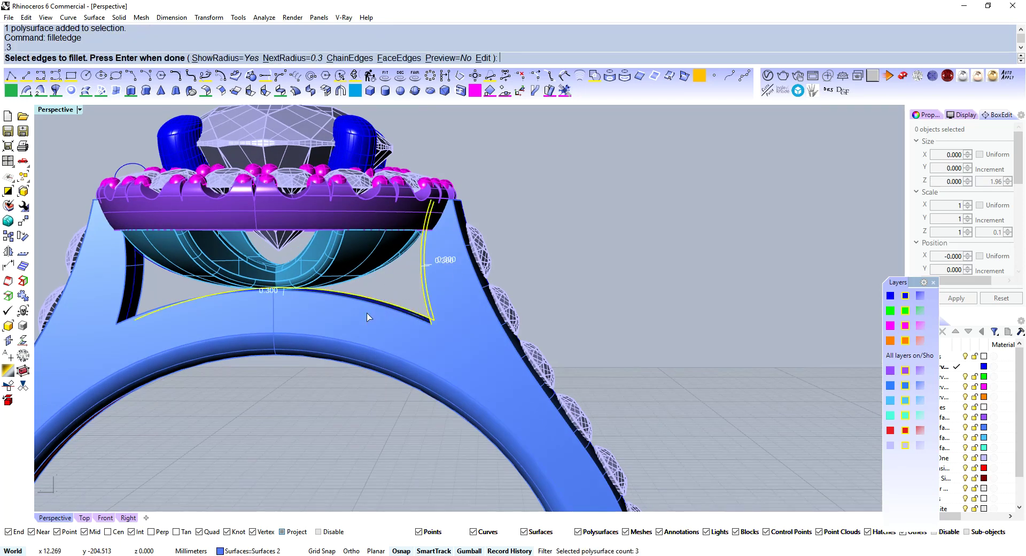
key("Return")
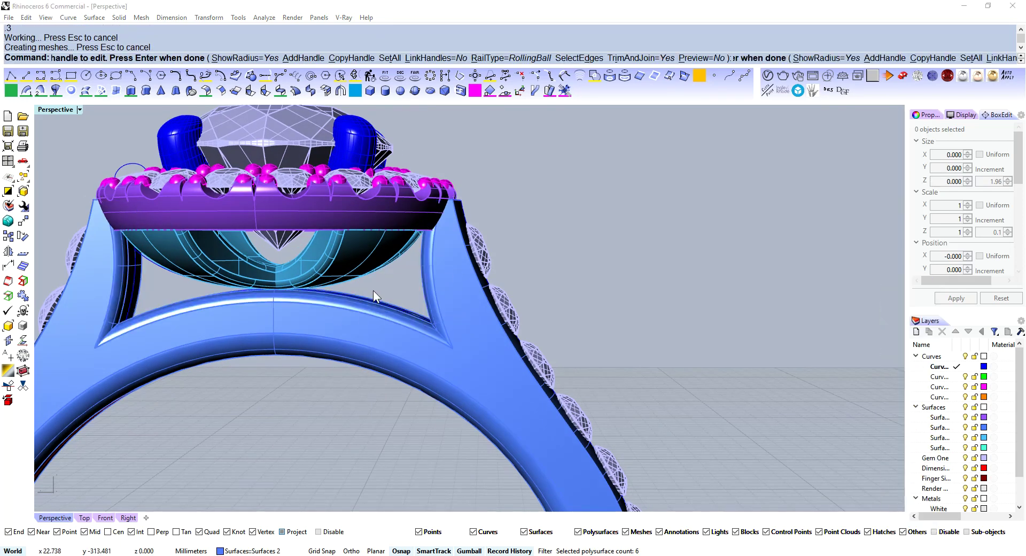
key("Return")
Fillet the long outer edges of the shank along both gem-set shoulders with a 0.2 mm radius
right_click_drag(591, 268, 553, 290)
scroll(554, 289, "down", 3)
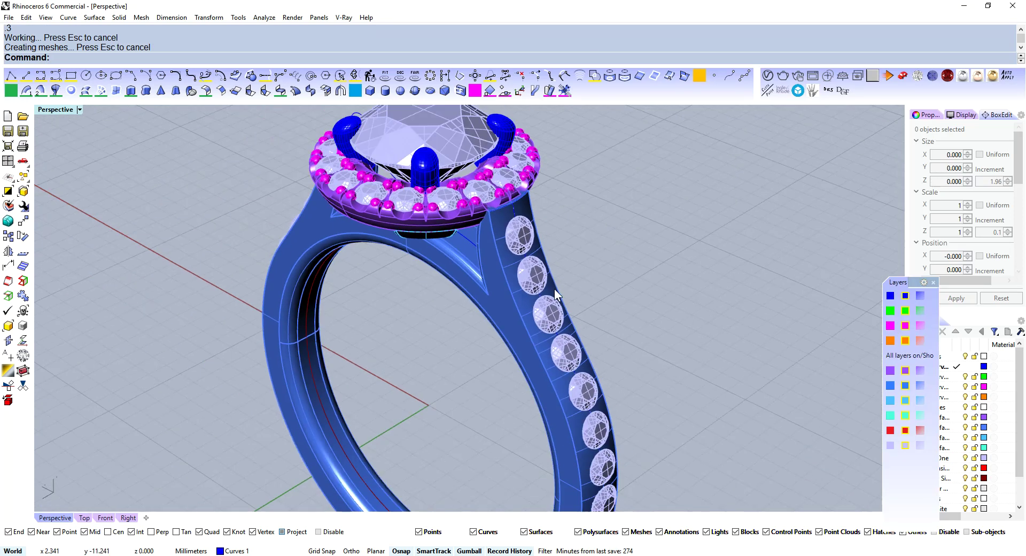
scroll(434, 239, "up", 4)
scroll(541, 423, "down", 2)
right_click_drag(542, 423, 550, 328)
key("Return")
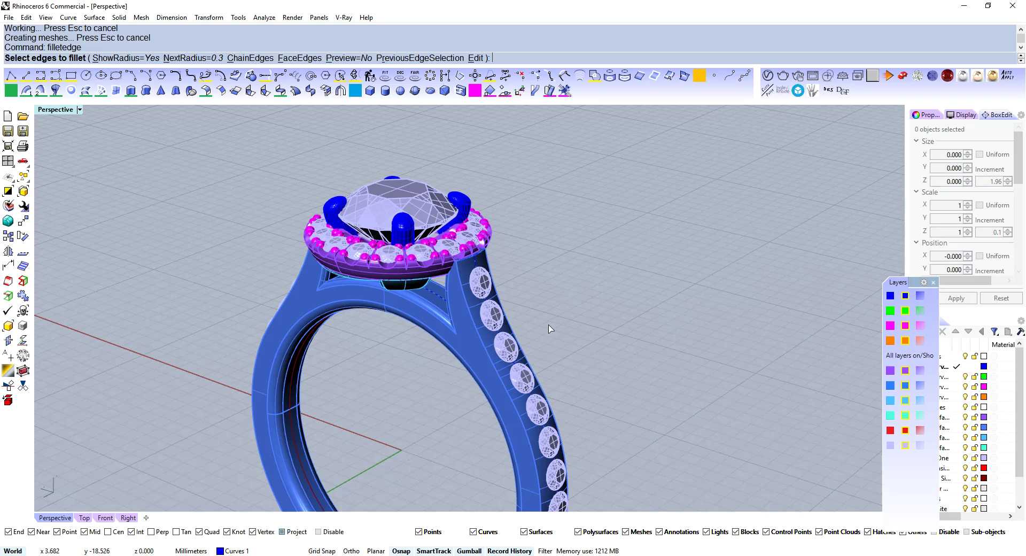
scroll(505, 316, "up", 4)
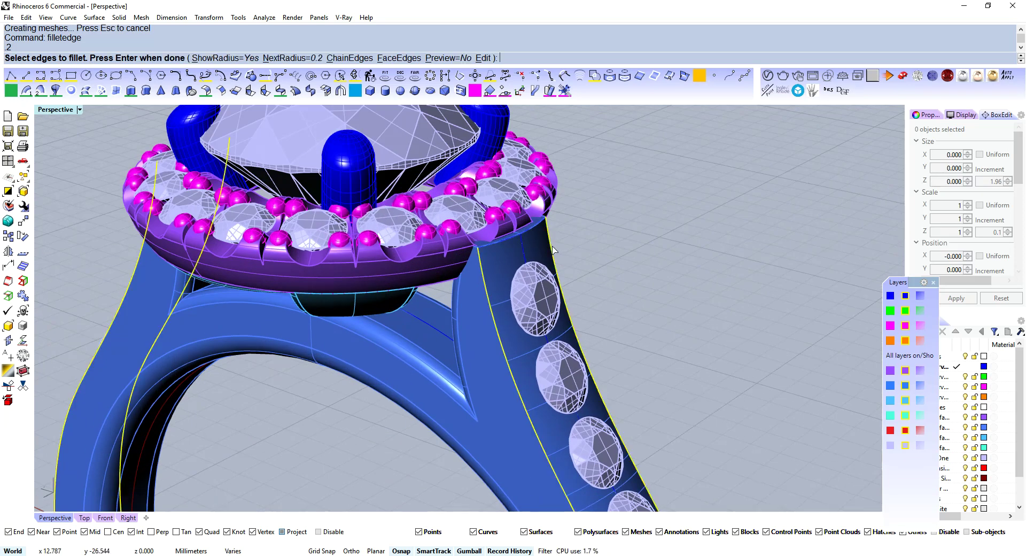
right_click_drag(541, 227, 271, 314)
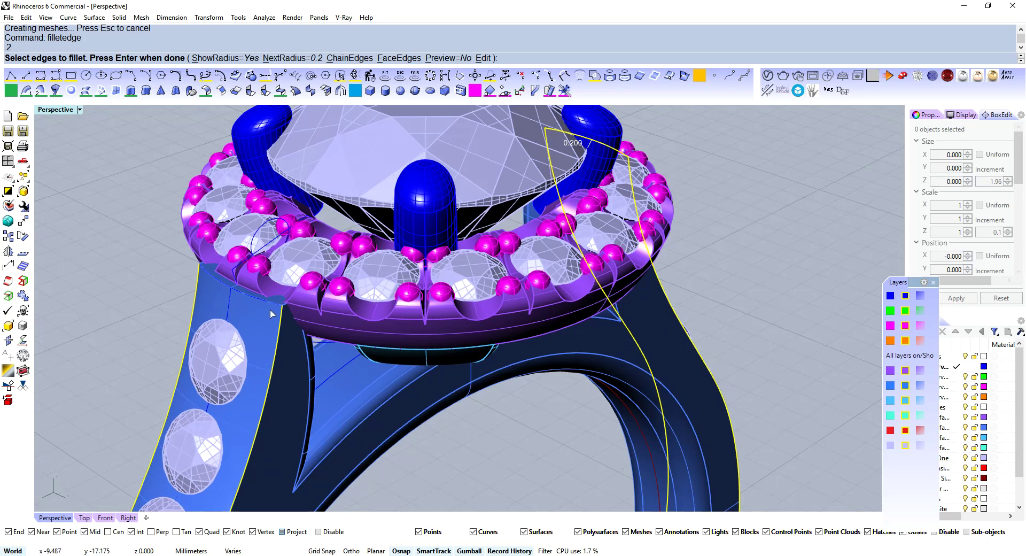
left_click(268, 306)
key("Return")
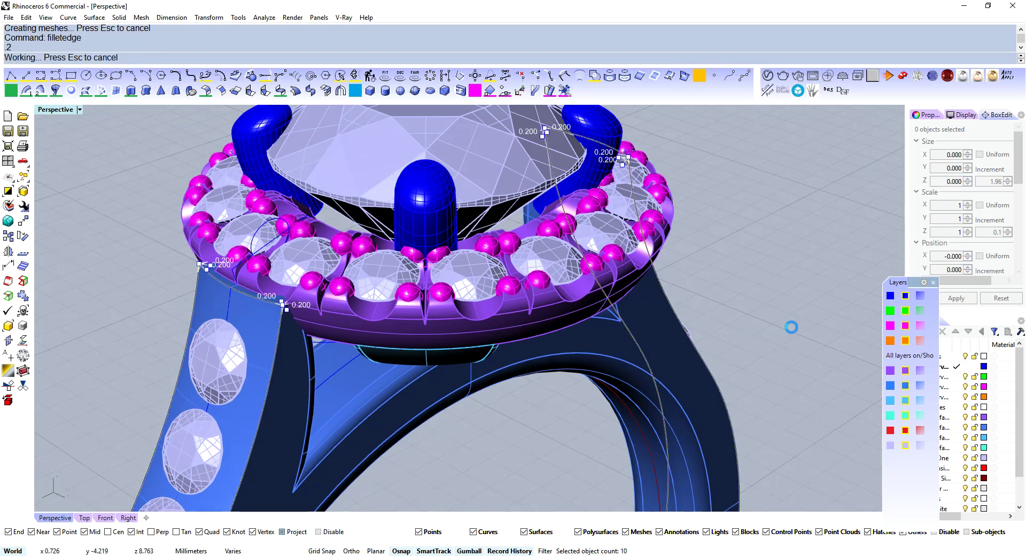
scroll(736, 342, "down", 4)
right_click_drag(694, 281, 80, 505)
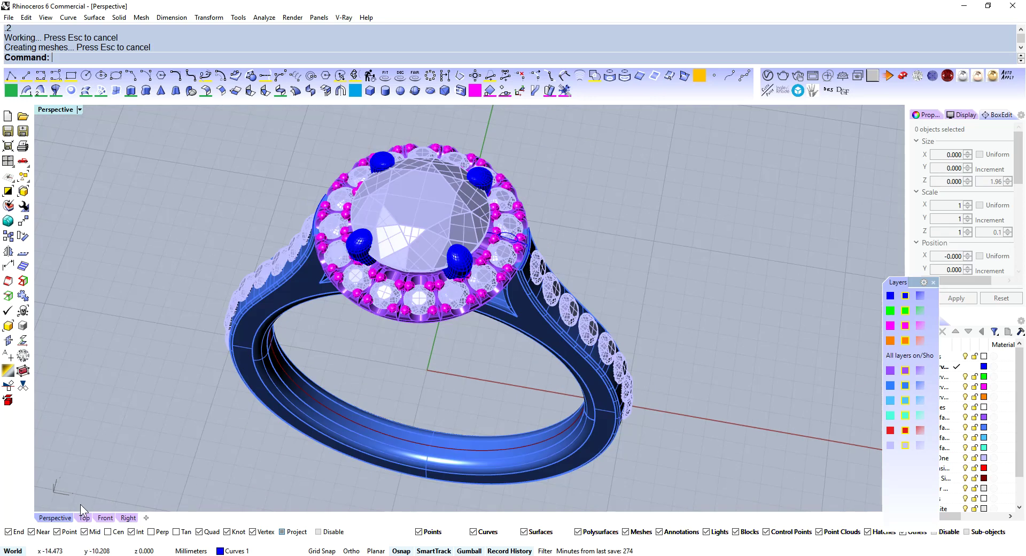
Draw a bent polyline in the Top view from outside the shank's rounded edge, past the last side gems, to the centreline
left_click(85, 517)
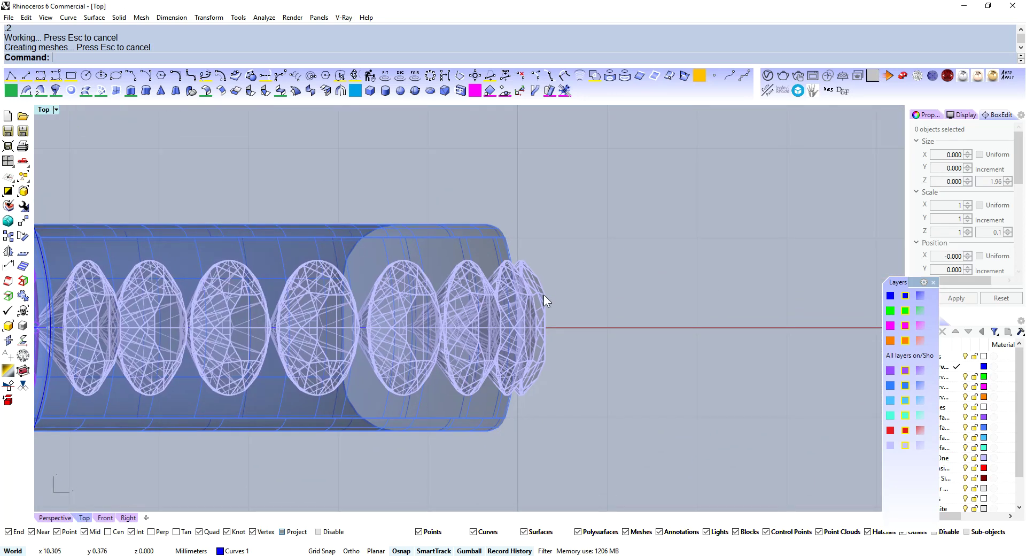
type("polyline")
key("Return")
scroll(477, 236, "up", 6)
right_click_drag(527, 226, 458, 245)
scroll(461, 245, "up", 6)
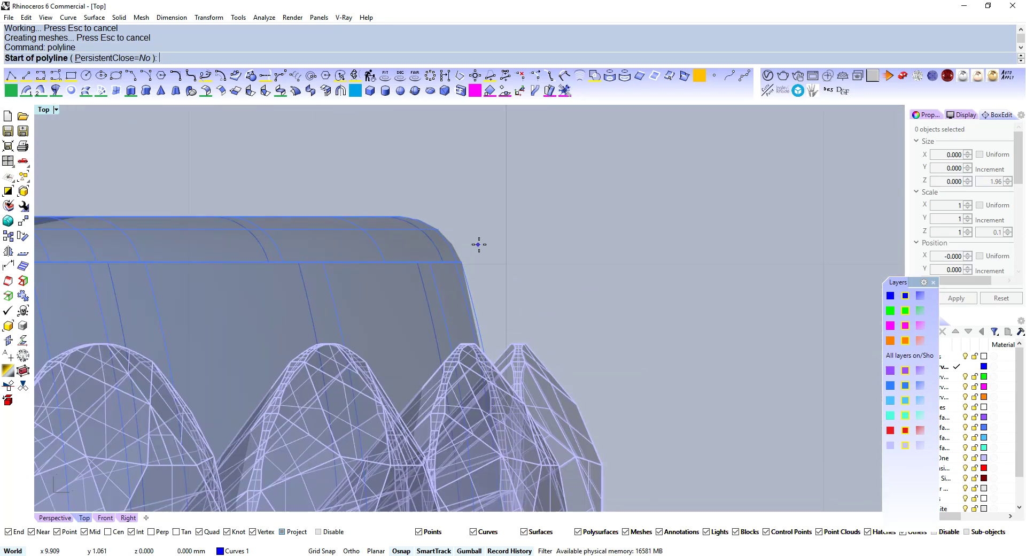
left_click(403, 356)
scroll(417, 304, "up", 5)
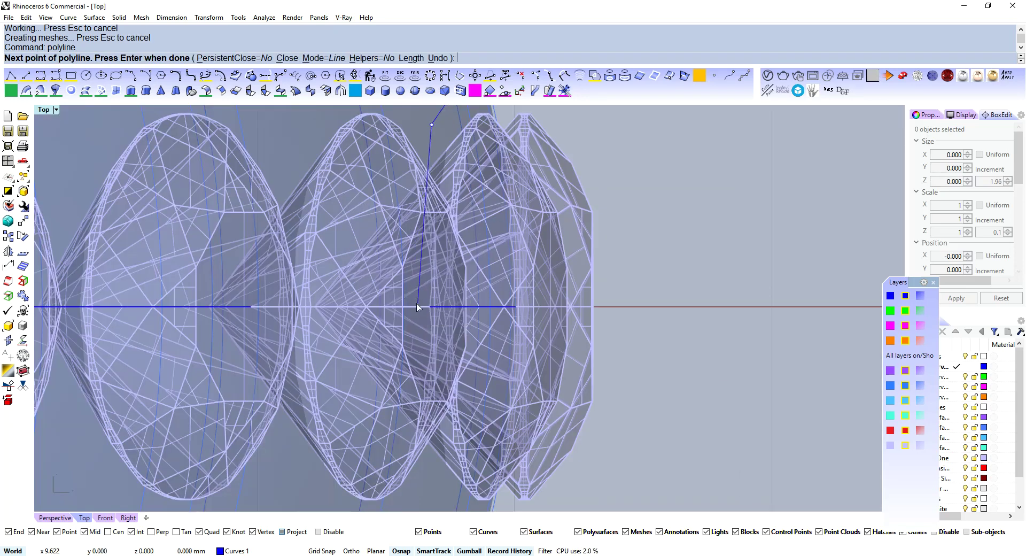
left_click(418, 307)
key("Return")
Mirror the polyline across the X axis to form the other half of the cutter profile
scroll(450, 239, "down", 5)
scroll(473, 239, "up", 5)
left_click(473, 239)
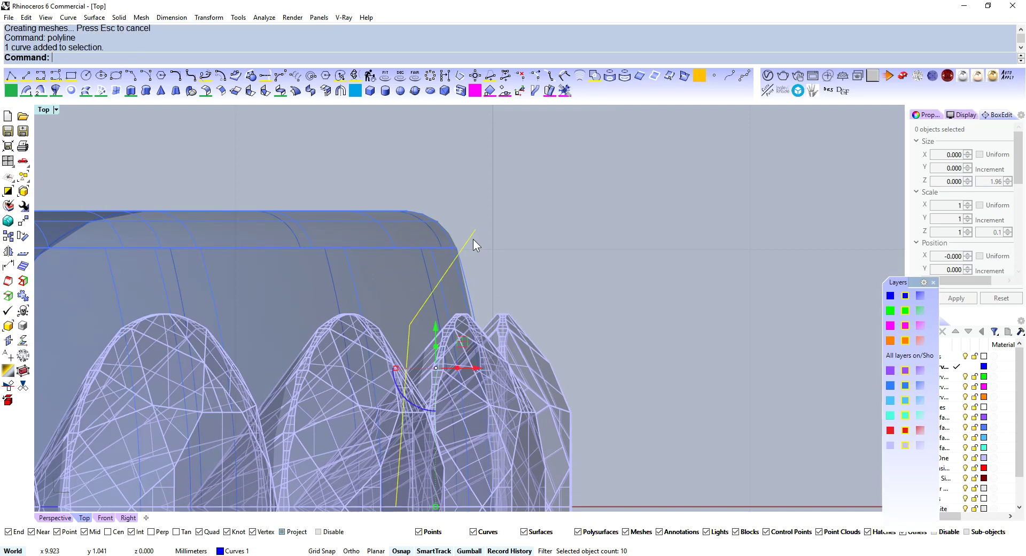
right_click_drag(537, 295, 528, 314)
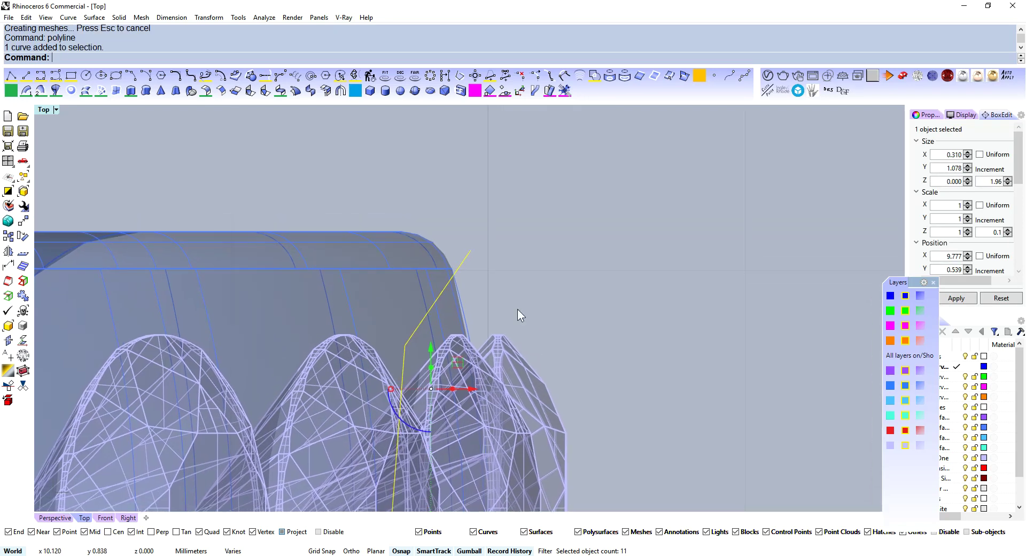
key("Escape")
scroll(491, 252, "down", 5)
scroll(492, 238, "down", 2)
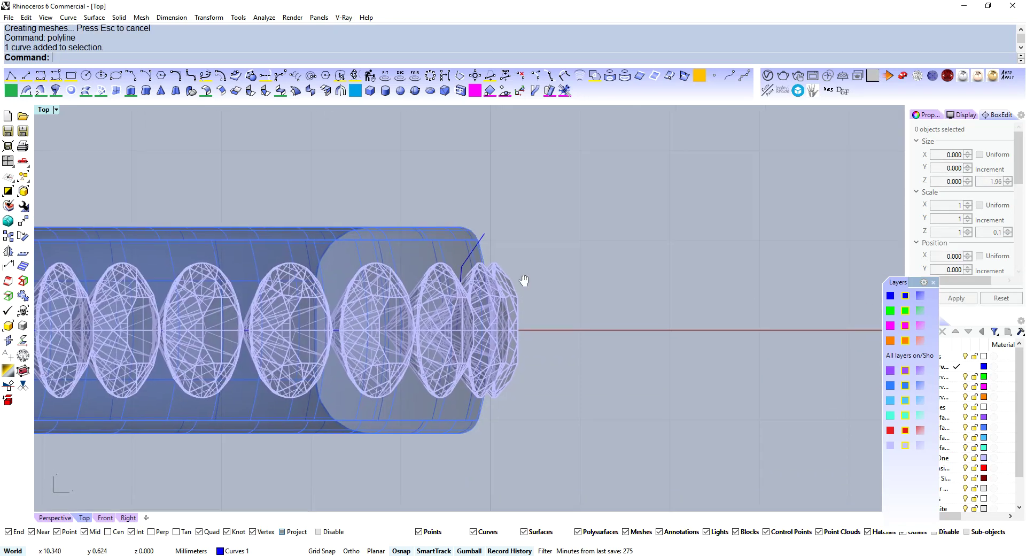
scroll(460, 268, "up", 5)
left_click(470, 170)
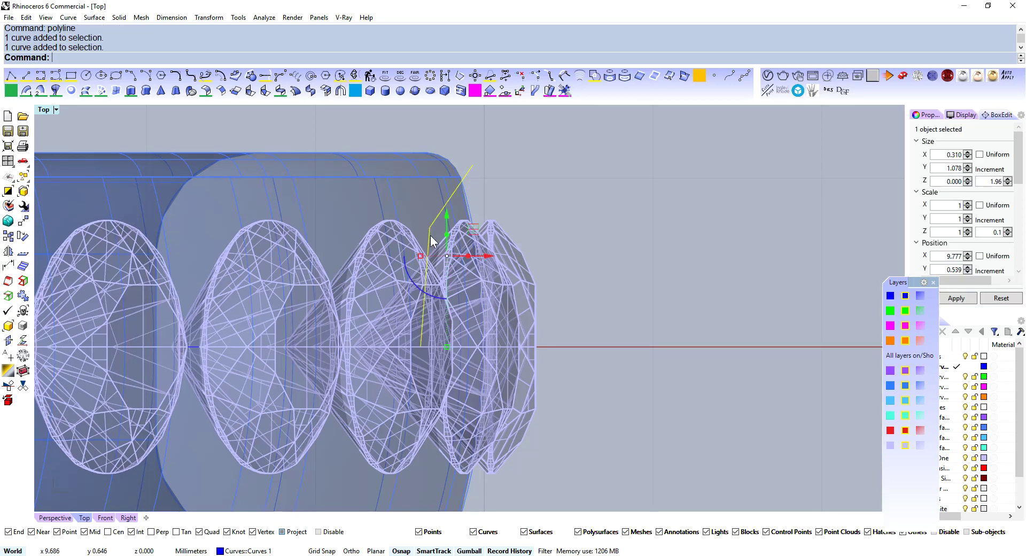
right_click_drag(434, 447, 427, 389)
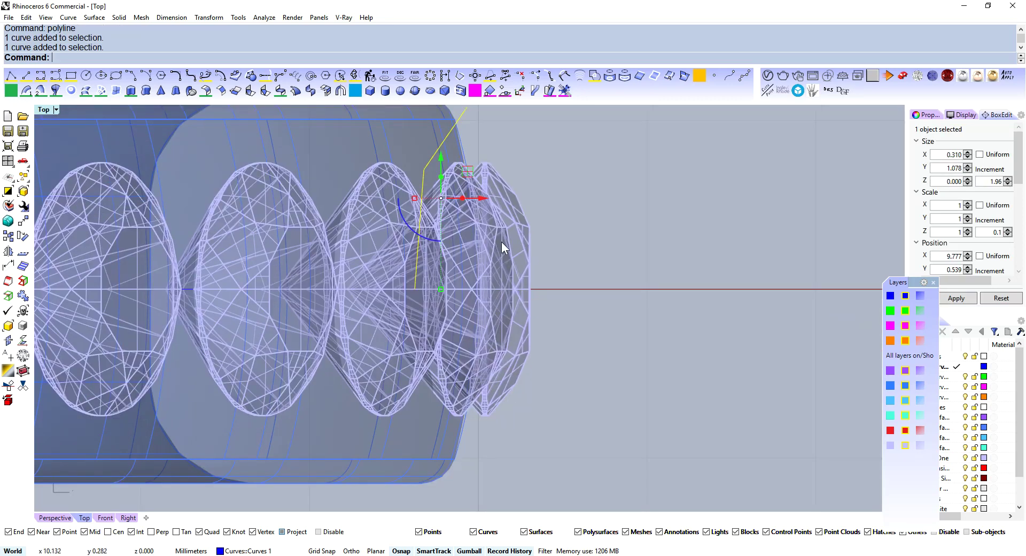
middle_click(502, 242)
left_click(504, 198)
scroll(441, 243, "down", 3)
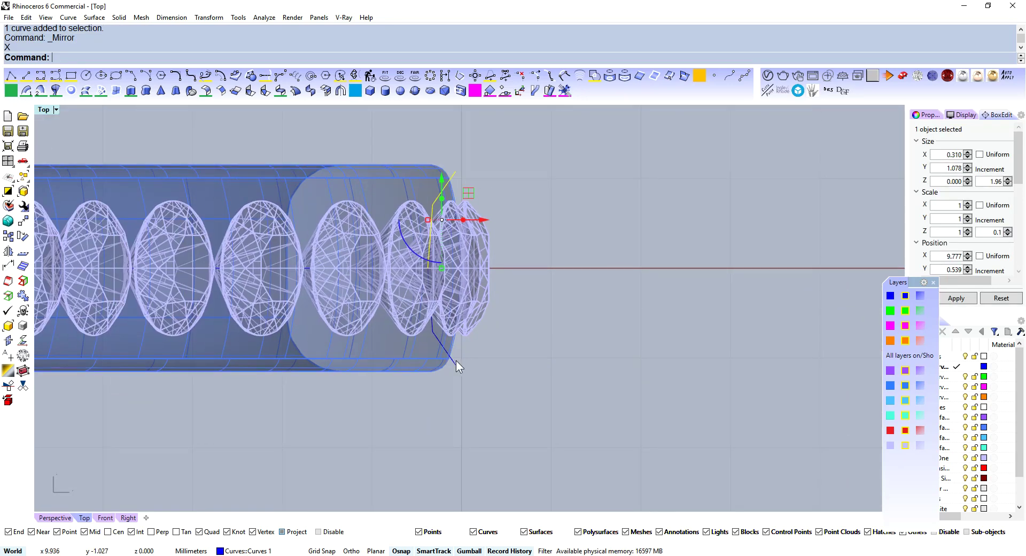
Move the polylines' shared centreline points inward, making the profile about 0.36 mm deep in X, and select both halves
scroll(434, 227, "up", 3)
left_click_drag(417, 294, 447, 308)
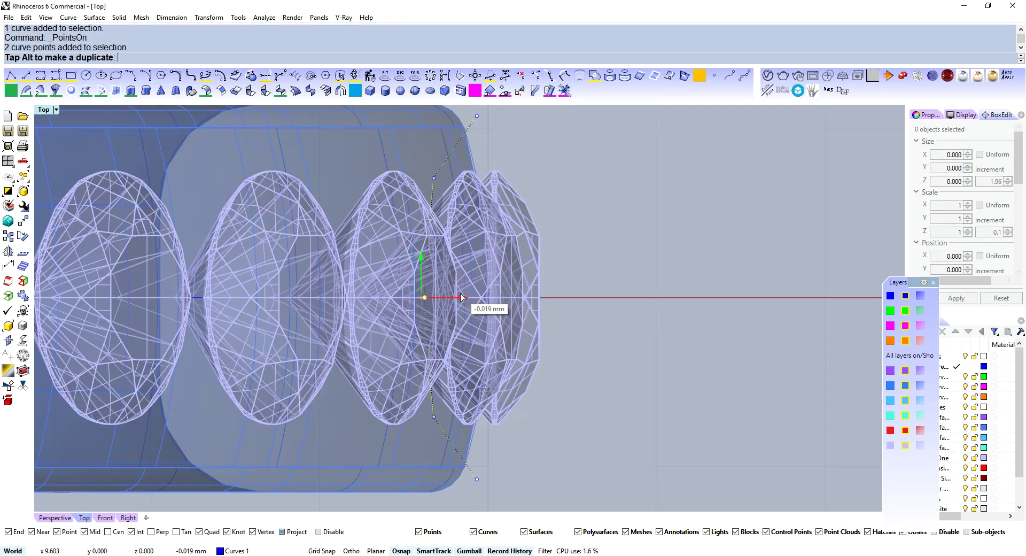
key("Escape")
scroll(456, 296, "down", 3)
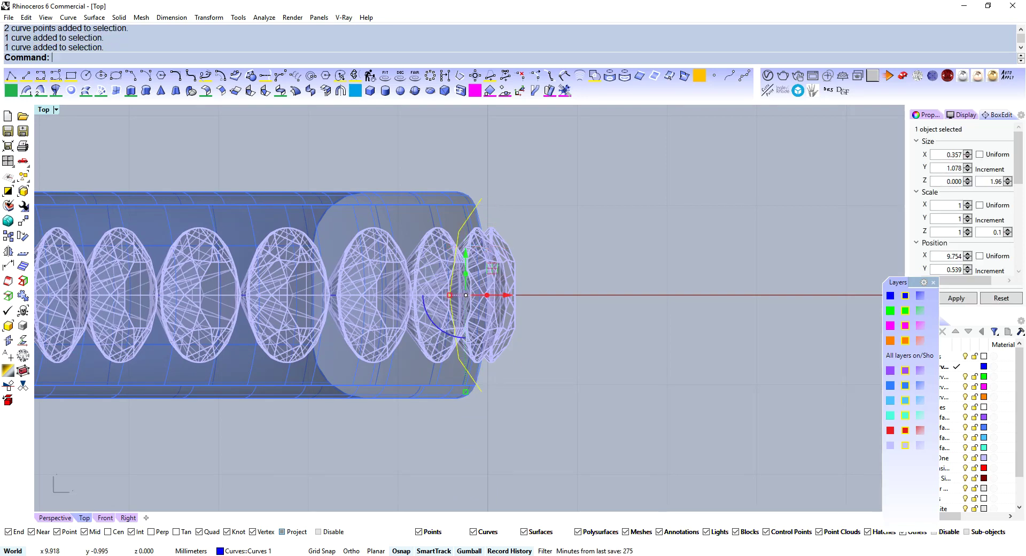
right_click_drag(623, 283, 590, 305)
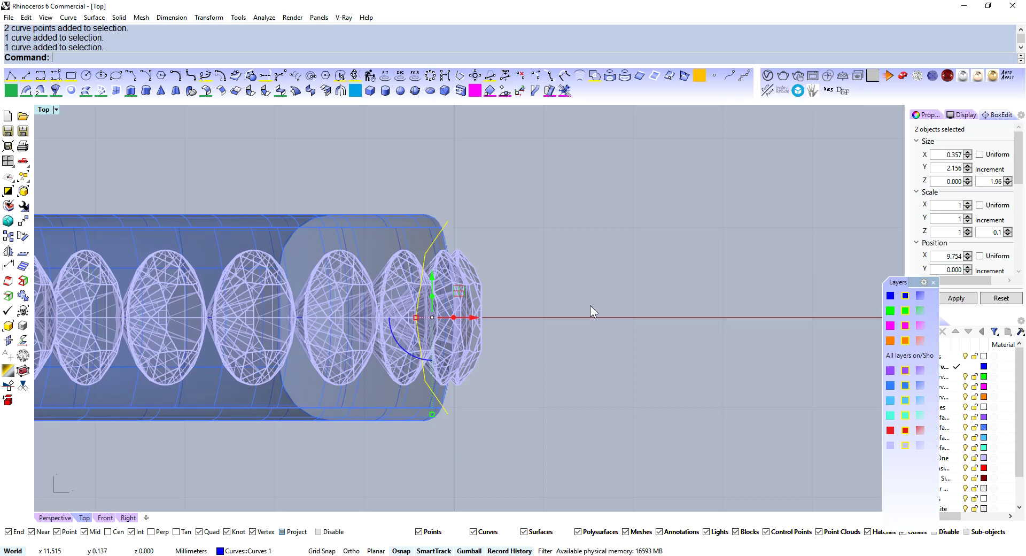
Close the joined profile with an arc bulging outward past the gems, and join both into one closed curve
type("arc")
key("Return")
type("s")
key("Return")
type("á")
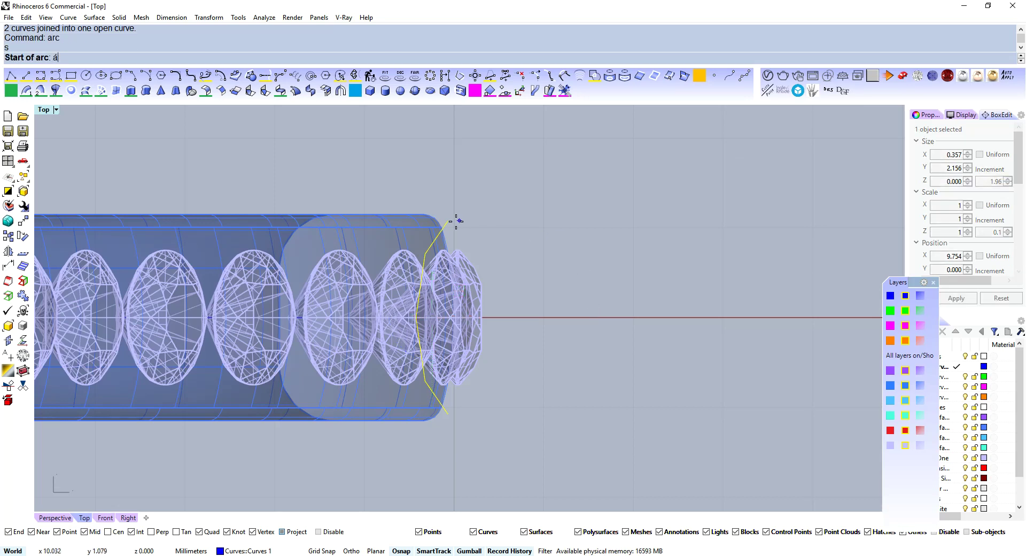
left_click(475, 395)
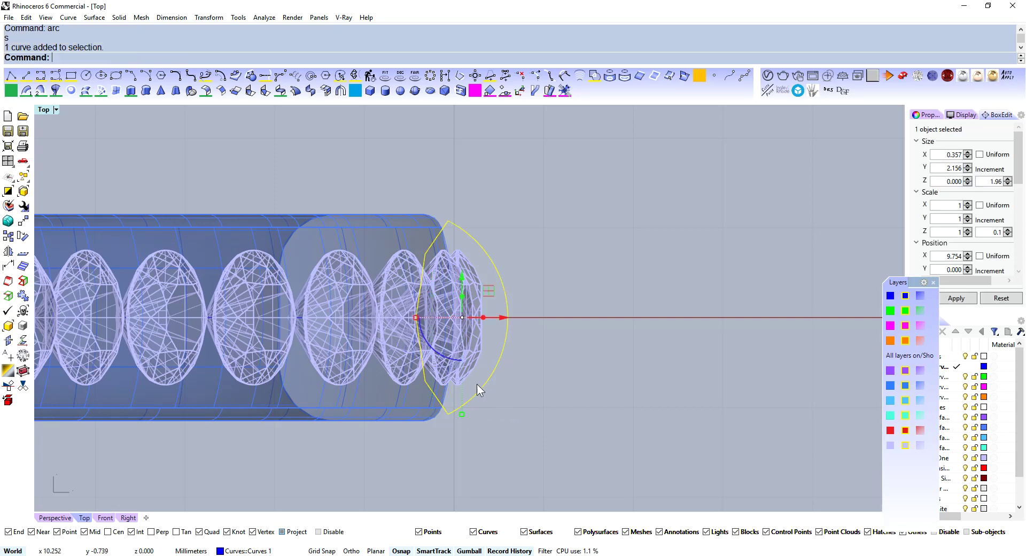
key("ctrl+j")
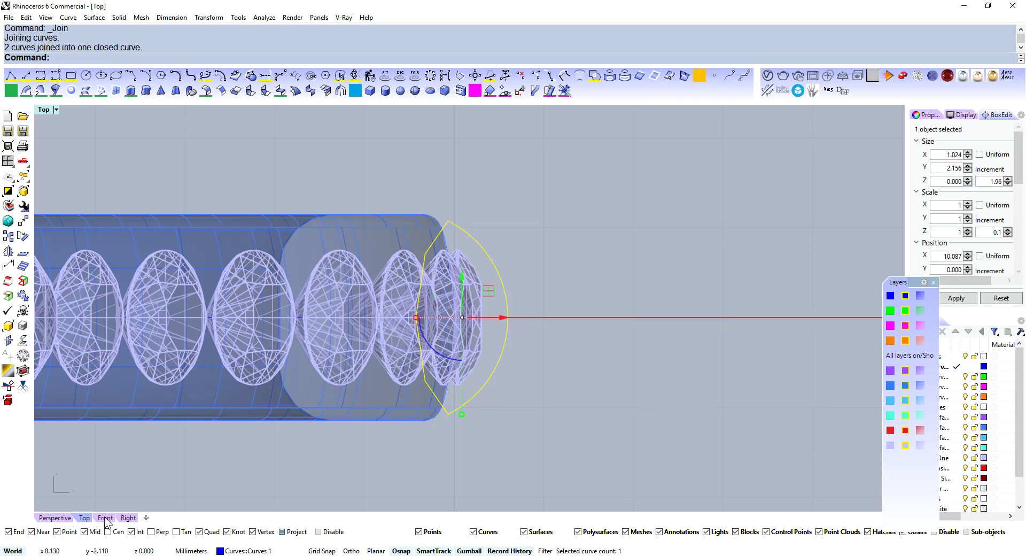
Rotate the closed profile about the origin in the Front view so it sits just below the lowest side gem
left_click(105, 518)
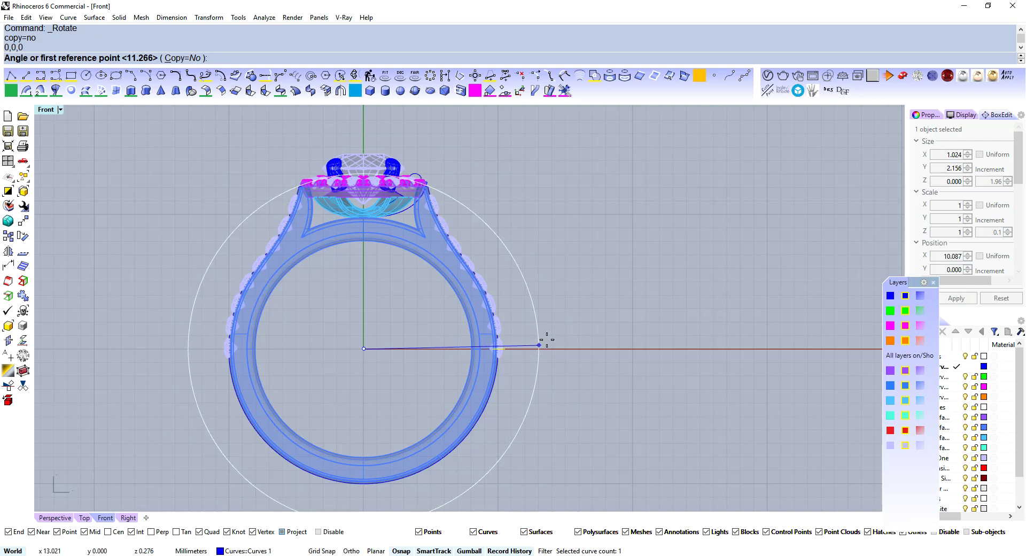
scroll(565, 329, "up", 8)
left_click(565, 327)
left_click(544, 449)
left_click(500, 436)
key("Escape")
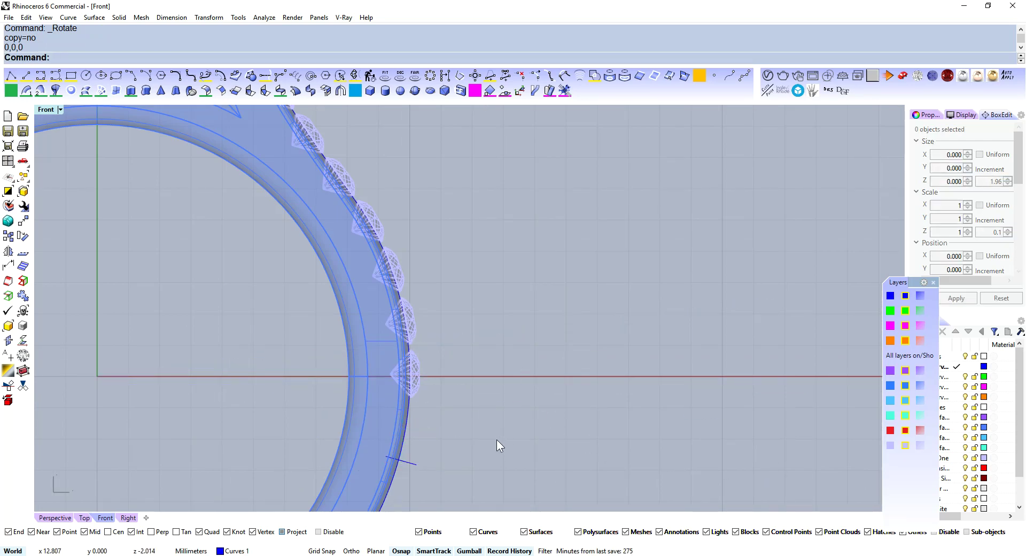
key("Escape")
scroll(476, 412, "down", 4)
scroll(468, 361, "up", 4)
scroll(504, 402, "down", 4)
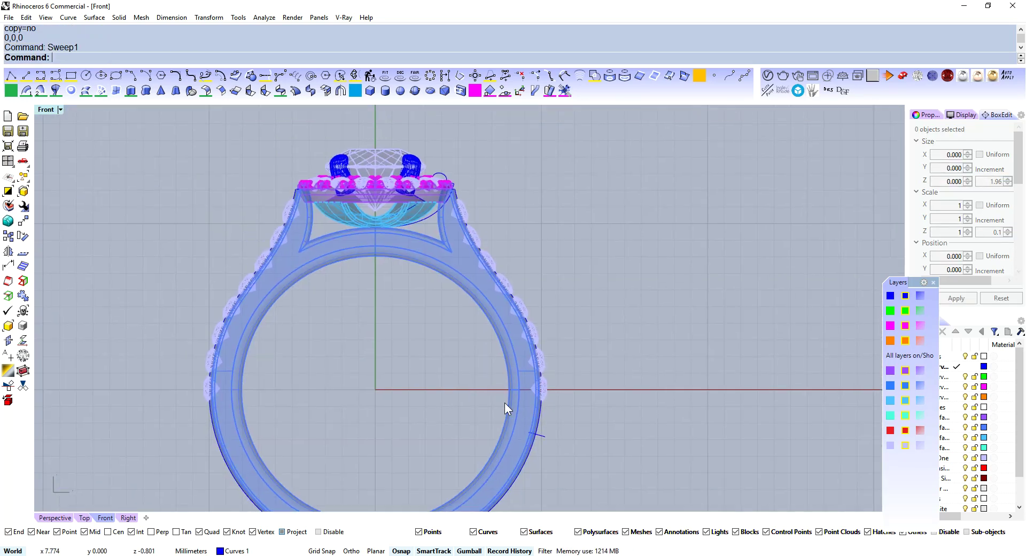
scroll(566, 373, "up", 4)
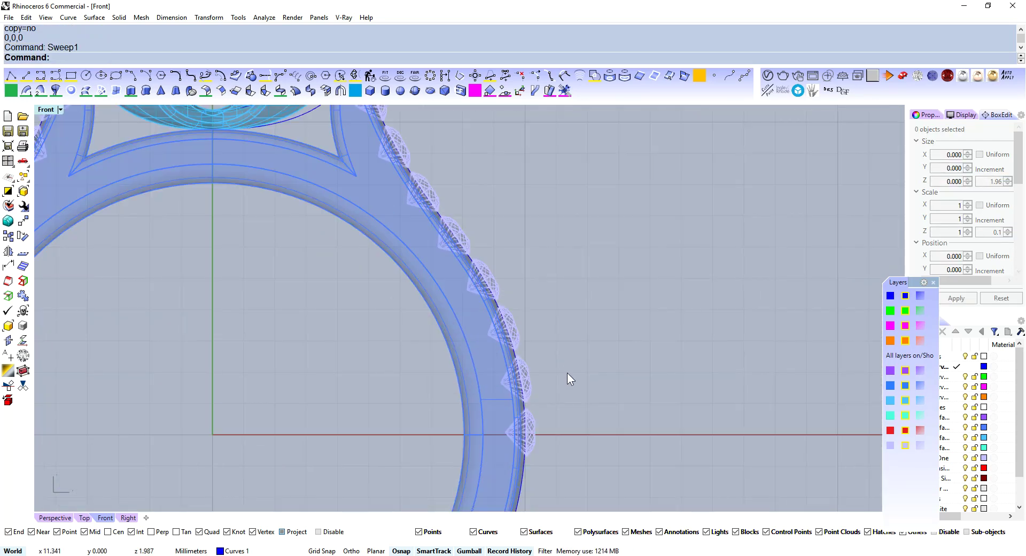
left_click(528, 375)
scroll(592, 334, "down", 4)
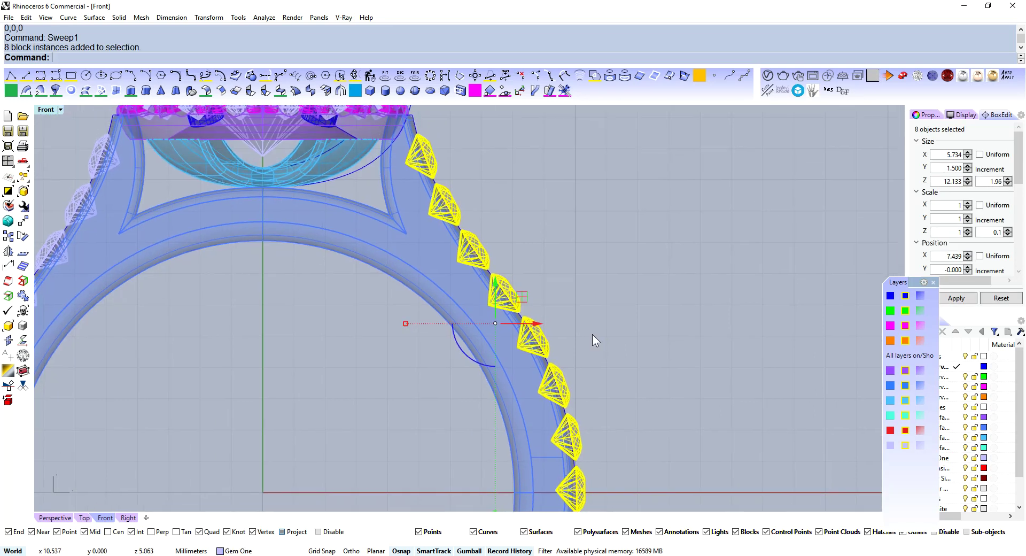
right_click_drag(605, 289, 596, 278)
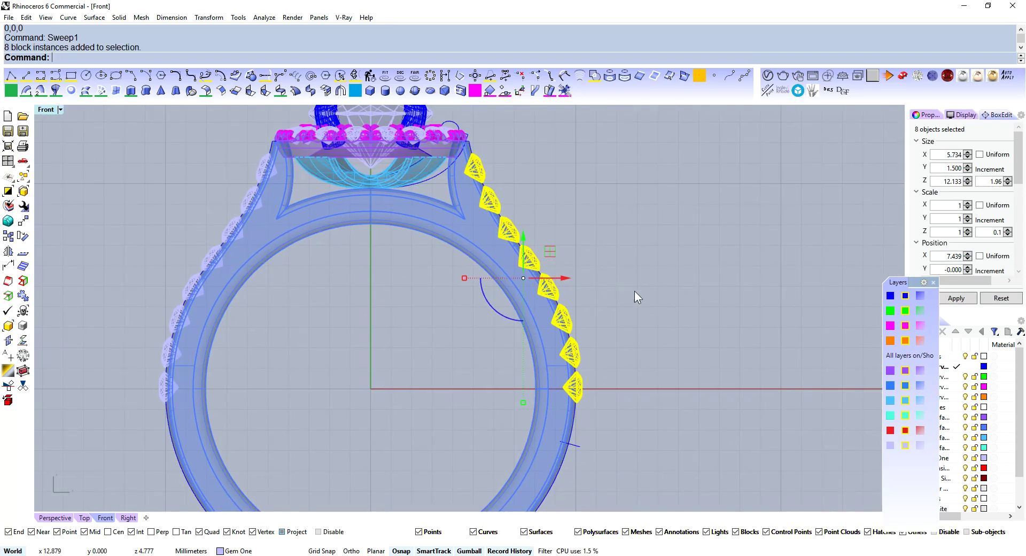
left_click(634, 291)
scroll(531, 250, "up", 3)
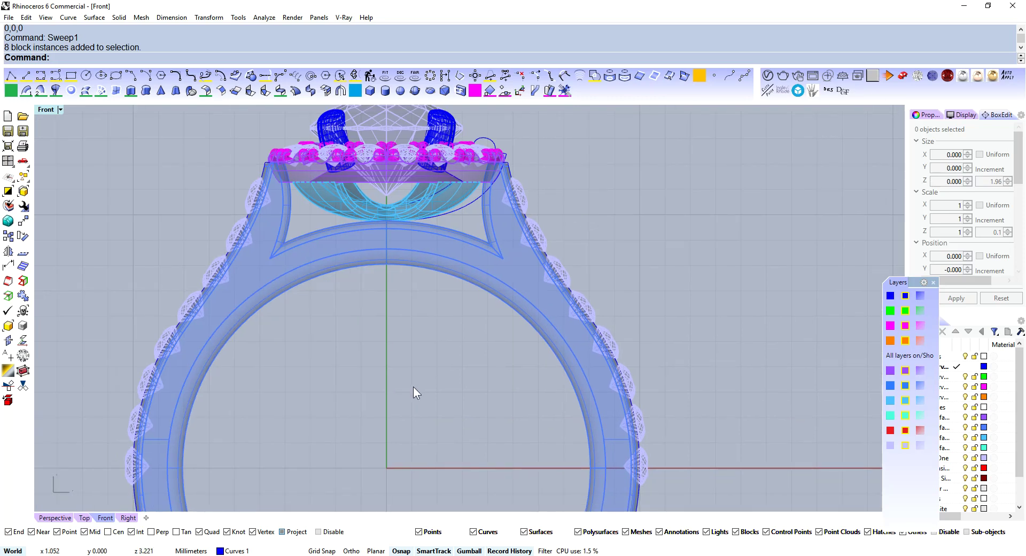
Switch to the four-viewport layout and frame the gem block at the origin in the Front view
left_click(23, 355)
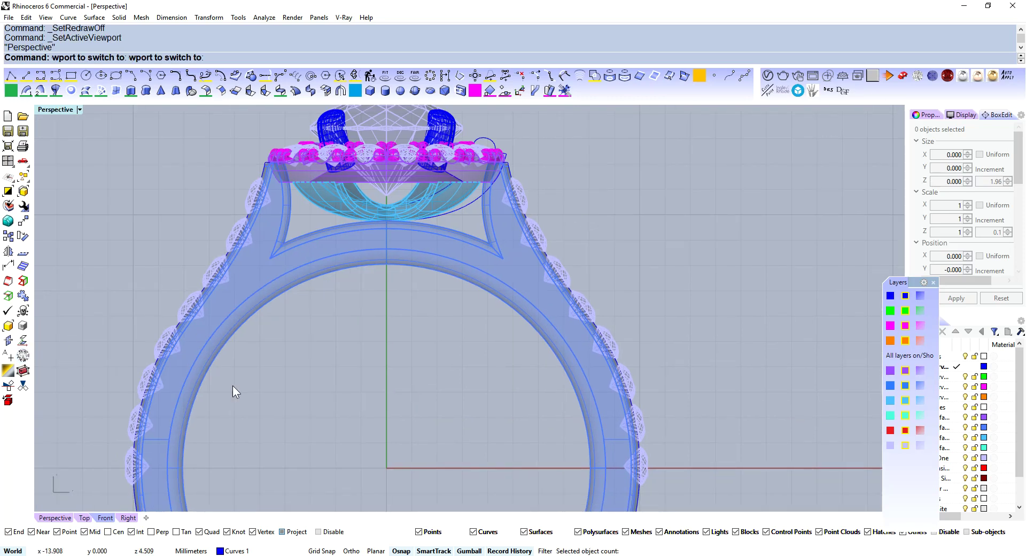
right_click_drag(398, 434, 466, 338)
key("ctrl+m")
scroll(273, 411, "up", 5)
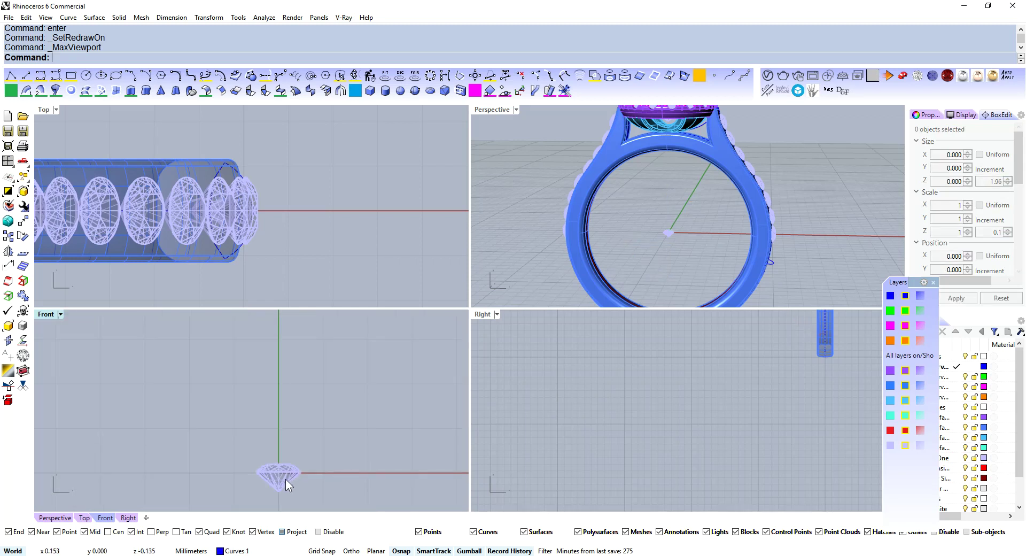
Edit the Round Gem 1mm block at the origin by moving its gem upward, and finish the block edit
double_click(285, 477)
left_click(287, 476)
left_click_drag(278, 437, 278, 389)
left_click(99, 294)
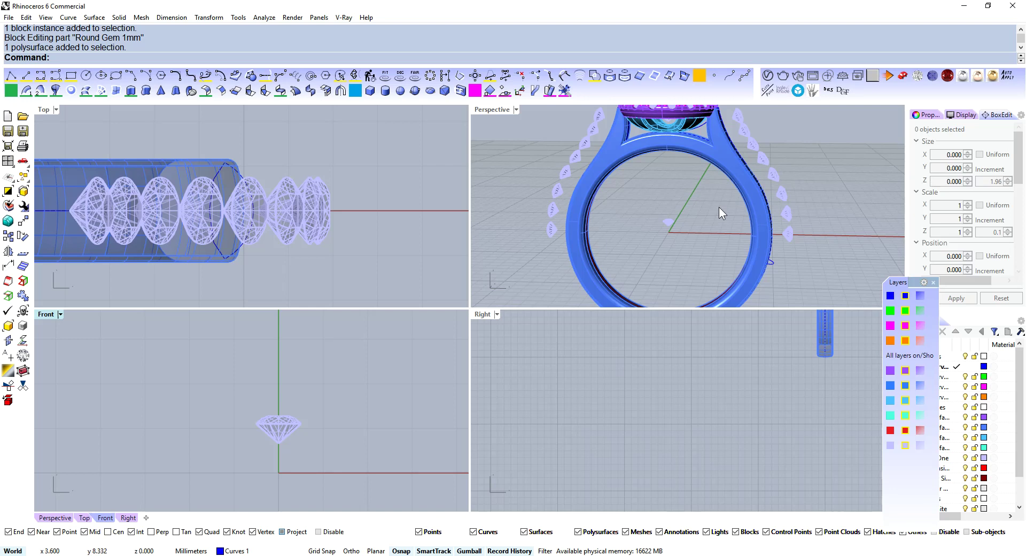
Select individual halo gems to check whether they are linked to the edited gem block
right_click_drag(719, 207, 628, 214)
scroll(695, 200, "up", 8)
left_click(625, 216)
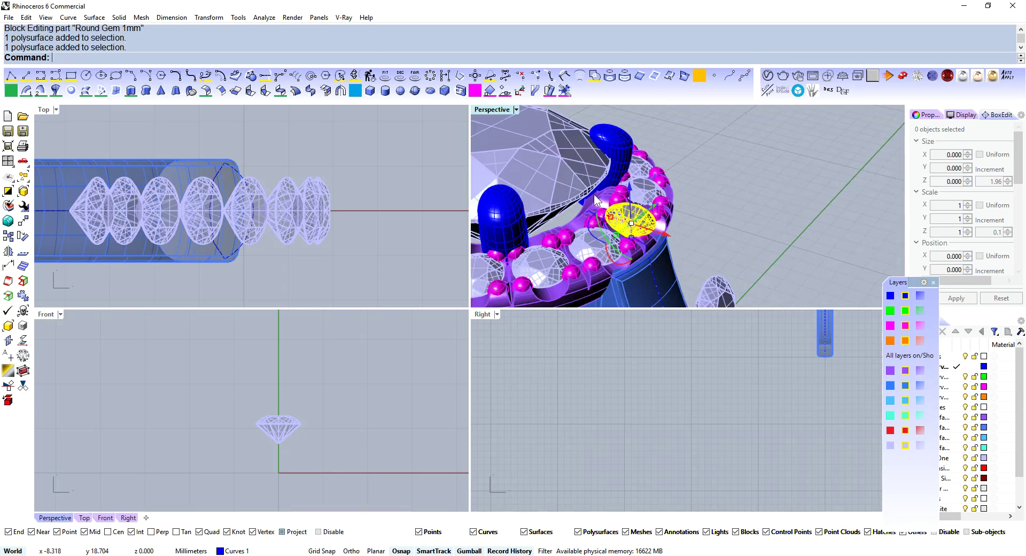
left_click(539, 161, "shift")
right_click_drag(539, 162, 700, 187, "shift")
scroll(674, 161, "down", 5)
left_click(780, 265)
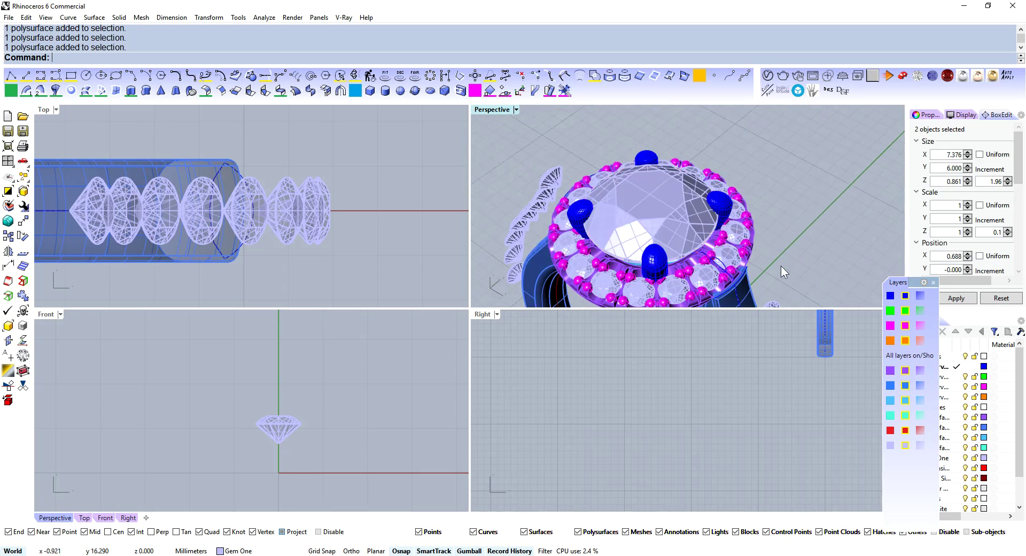
Check the gem blocks along one shoulder and undo the last block edit
right_click_drag(781, 265, 751, 200)
left_click(751, 200)
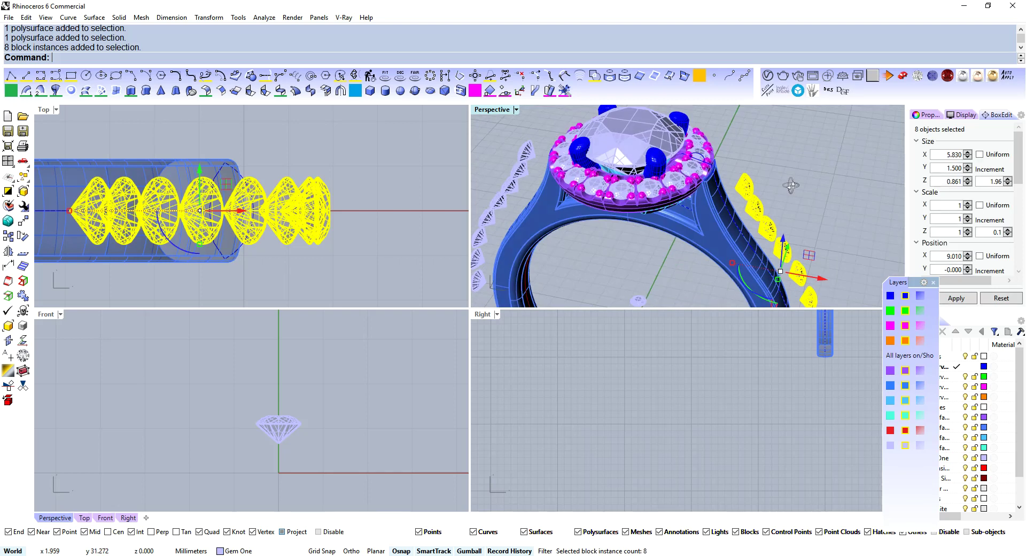
left_click(293, 418)
key("ctrl+z")
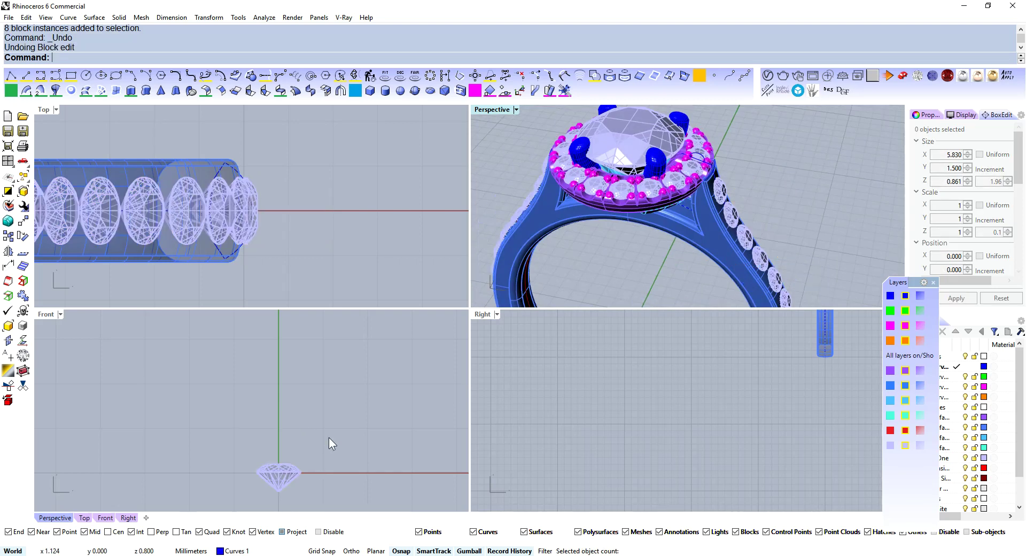
Edit the Round Gem 1mm block at the origin by lowering its gem slightly, and finish the block edit
right_click_drag(332, 402, 321, 357)
double_click(278, 390)
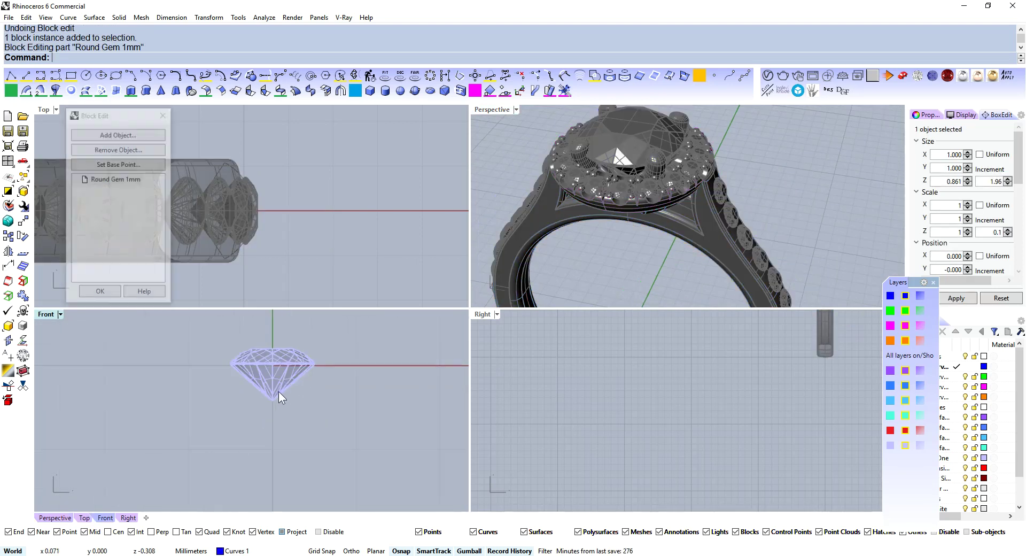
left_click(275, 363)
left_click_drag(270, 336, 275, 355)
left_click(100, 293)
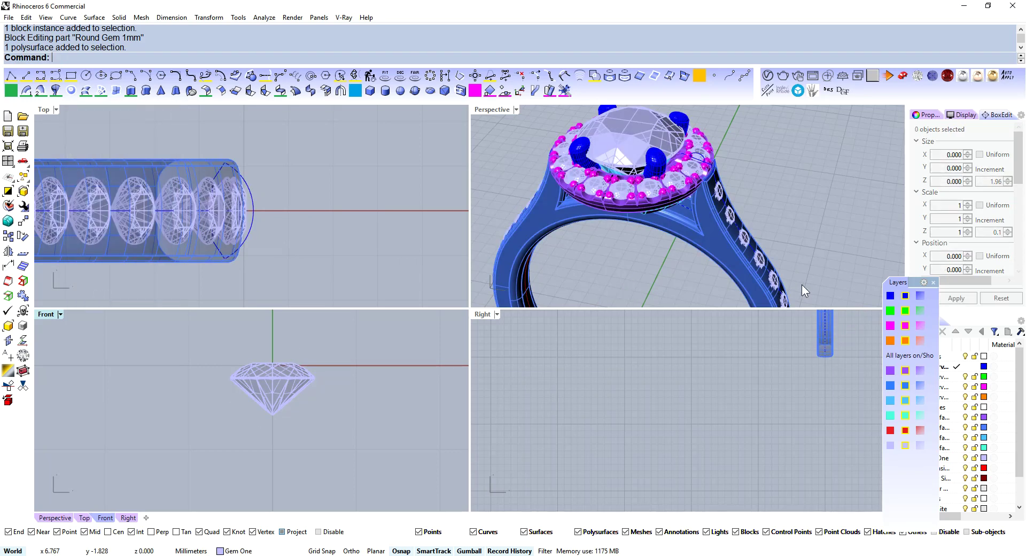
scroll(675, 204, "up", 4)
scroll(675, 204, "down", 3)
scroll(715, 223, "up", 3)
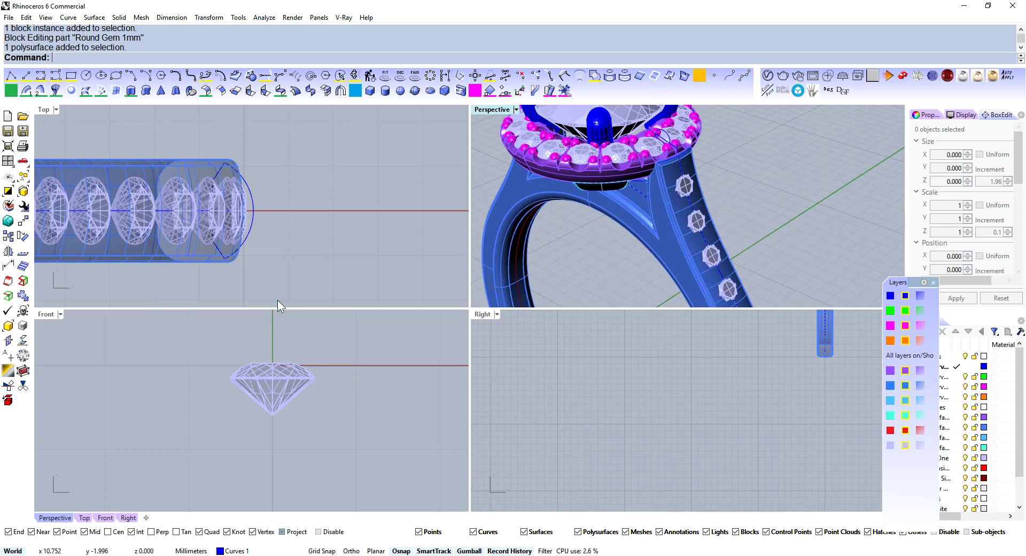
scroll(267, 224, "up", 3)
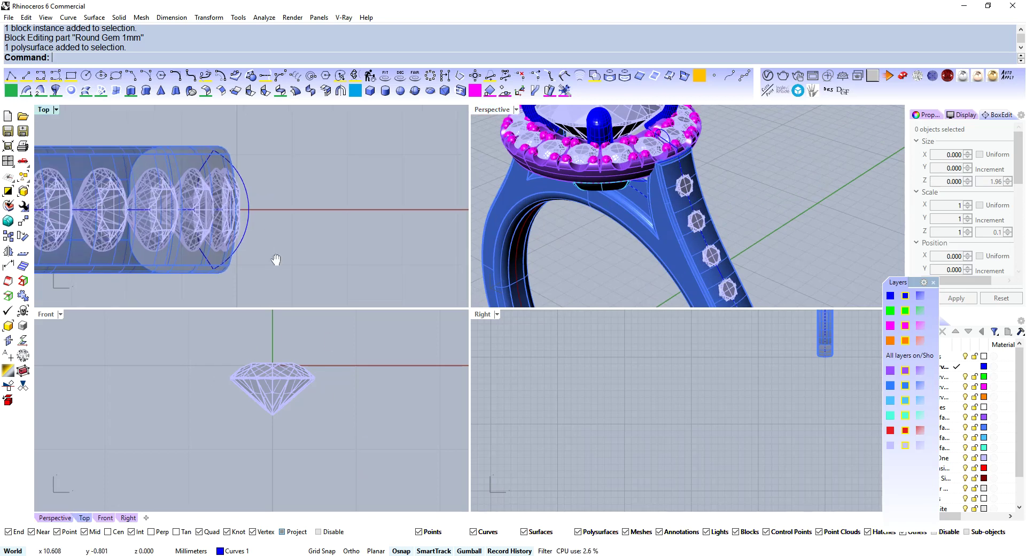
scroll(372, 429, "down", 4)
Sweep the channel cutter profile along the shank's rail curve with Sweep1
scroll(182, 379, "up", 5)
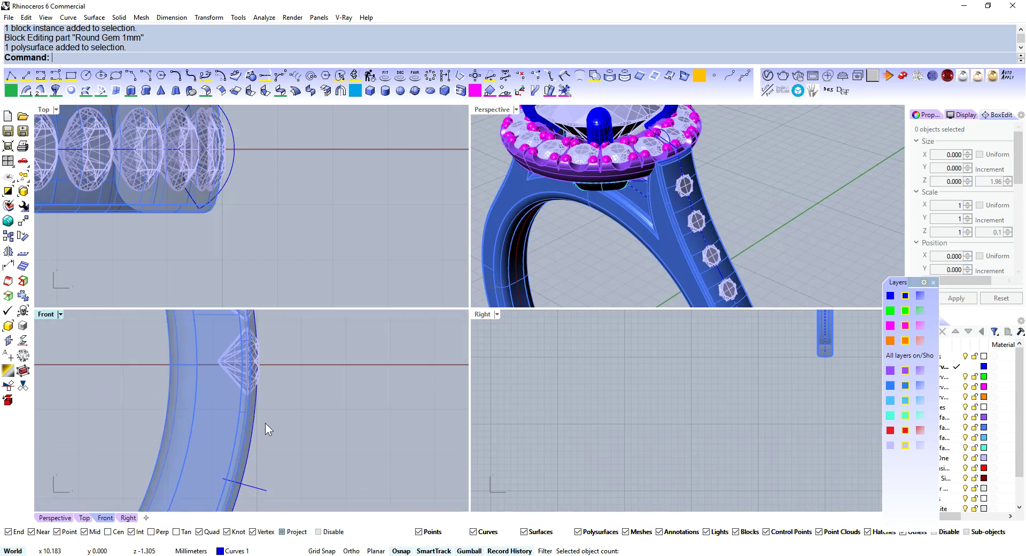
right_click(259, 490)
right_click(259, 489)
right_click_drag(336, 417, 385, 403)
right_click(383, 403)
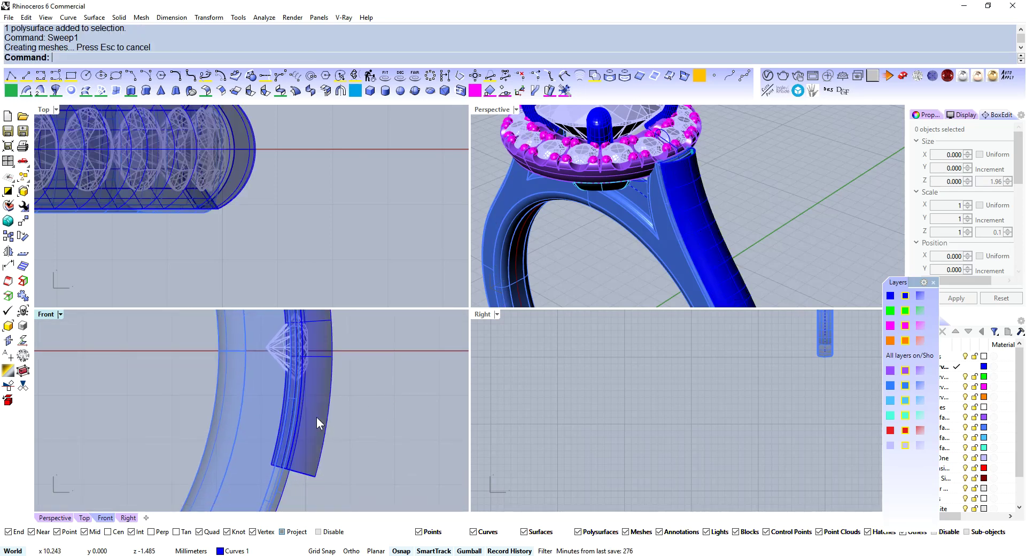
Cap both open ends of the swept channel cutter on the shoulder
left_click(316, 416)
scroll(361, 434, "down", 2)
scroll(717, 229, "up", 6)
key("Escape")
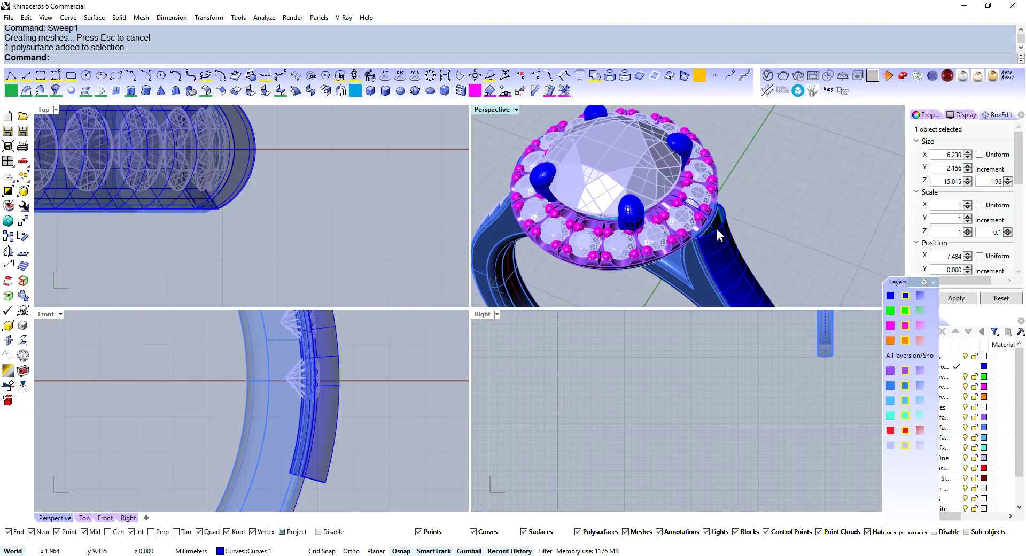
left_click(742, 225)
type("cap")
key("Return")
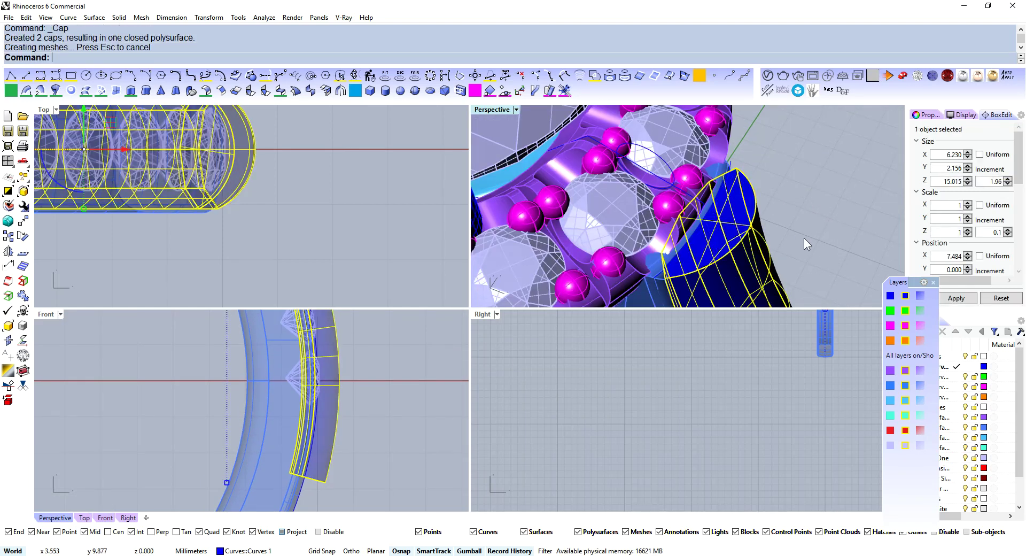
Draw a slanted cutting line across the lower end of the channel cutter in the Front view
type("polyline")
key("Return")
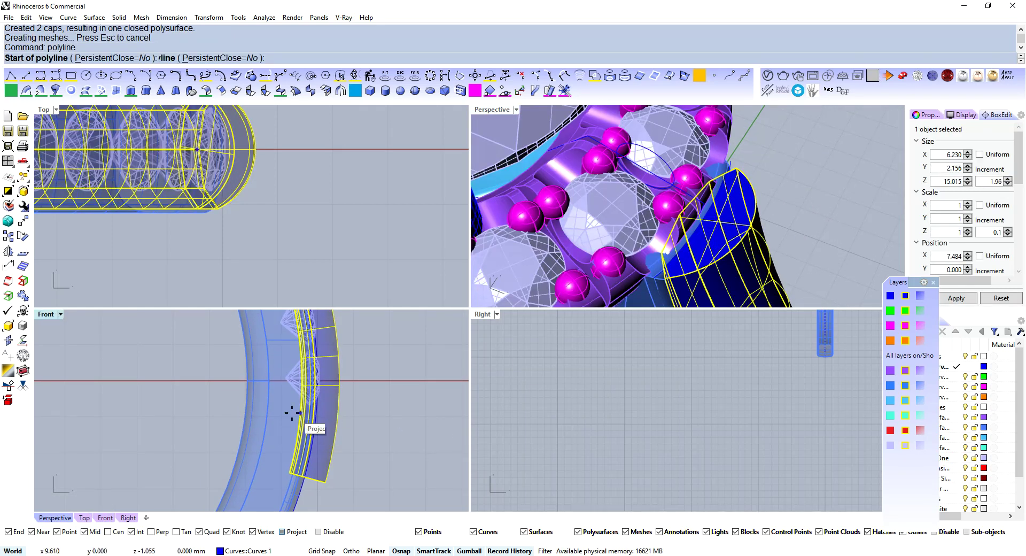
scroll(292, 406, "up", 3)
right_click_drag(394, 495, 373, 428)
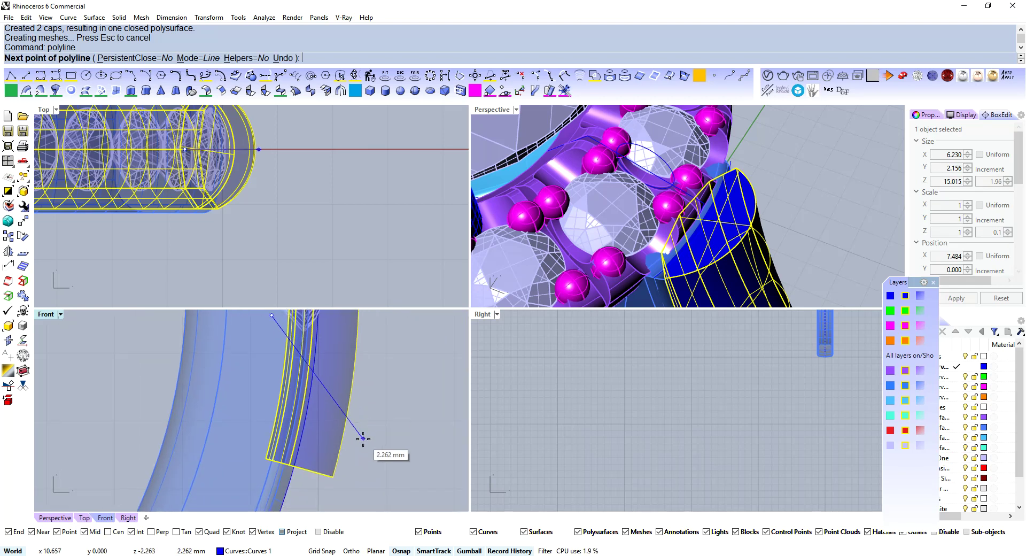
key("Return")
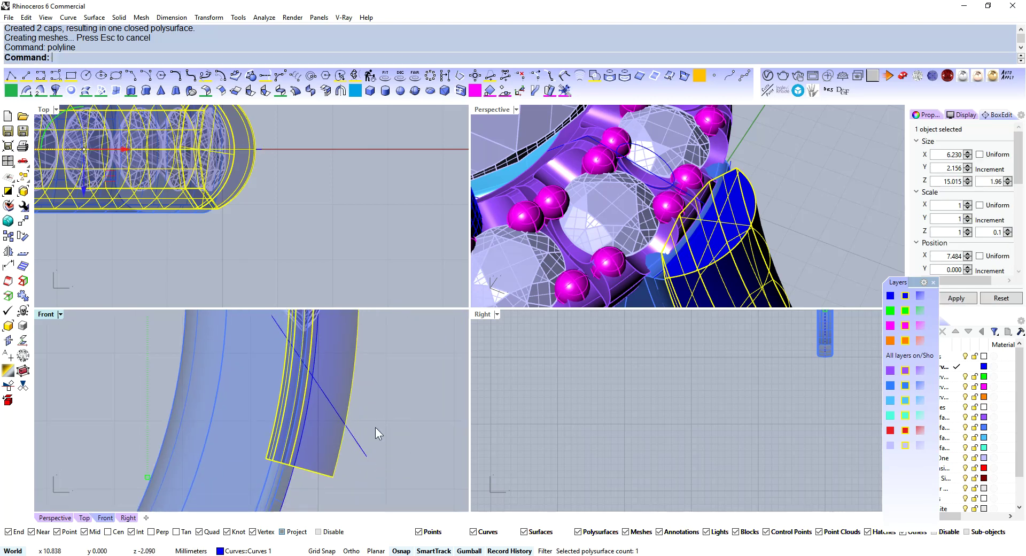
Wire-cut the channel cutter with the slanted line and delete the piece below it
type("W")
key("Return")
left_click(367, 458)
right_click_drag(335, 384, 358, 401)
left_click(364, 386)
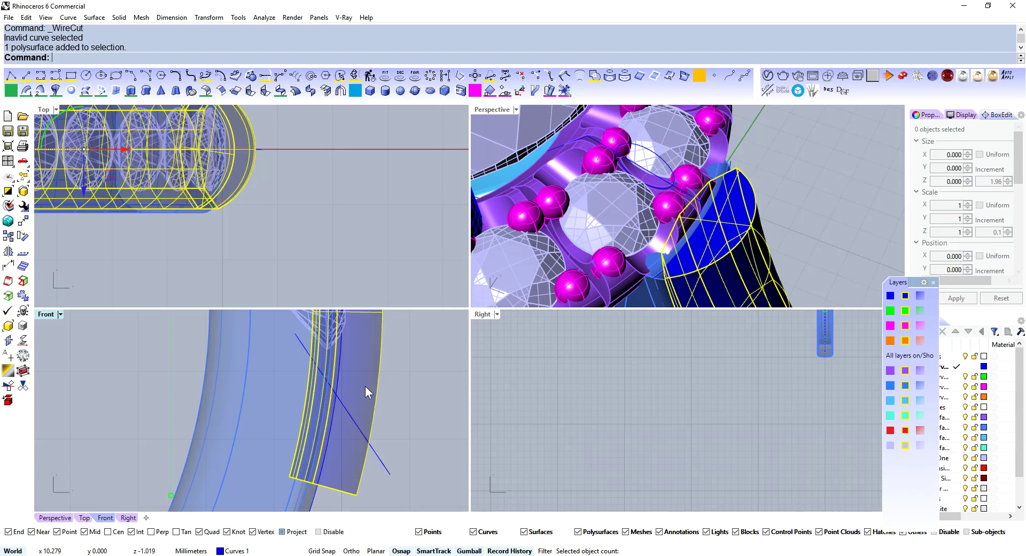
type("W")
key("Return")
left_click(385, 467)
key("Return")
left_click(361, 475)
key("Delete")
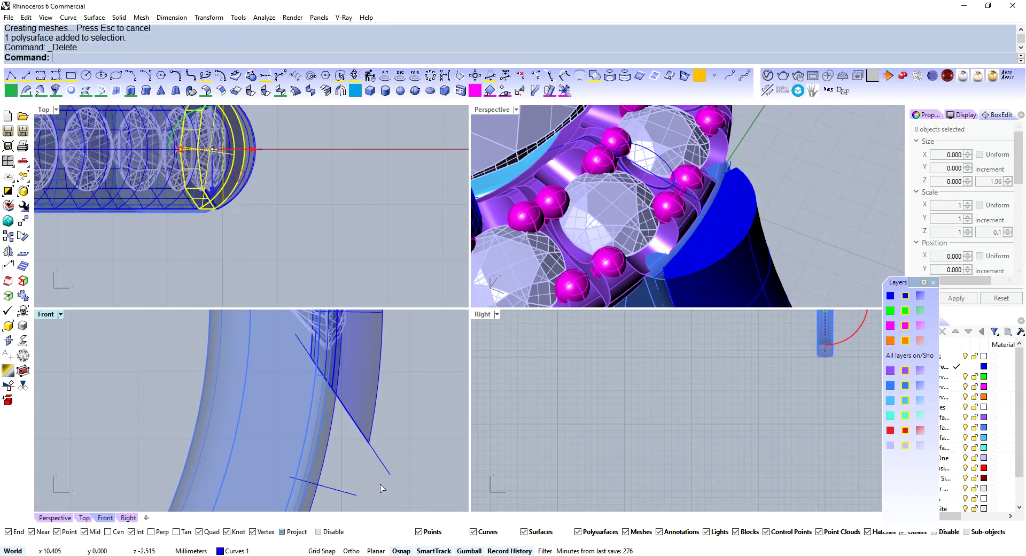
Draw a slanted cutting line across the cutter's upper end beside the halo in the Front view
scroll(308, 411, "down", 8)
right_click_drag(262, 334, 347, 409)
scroll(343, 467, "up", 8)
right_click_drag(341, 372, 296, 413)
type("P")
key("Return")
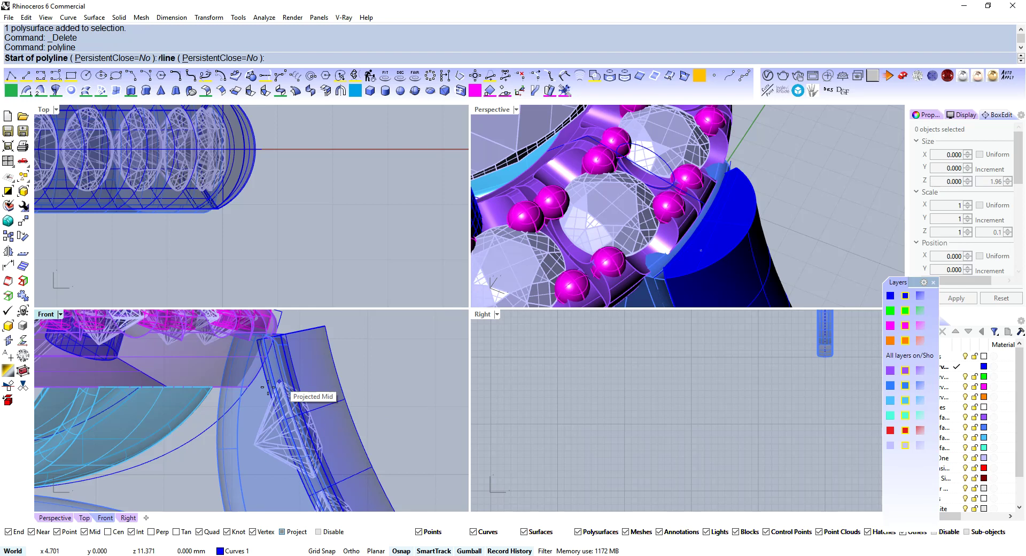
left_click(261, 404)
right_click_drag(316, 313, 293, 380)
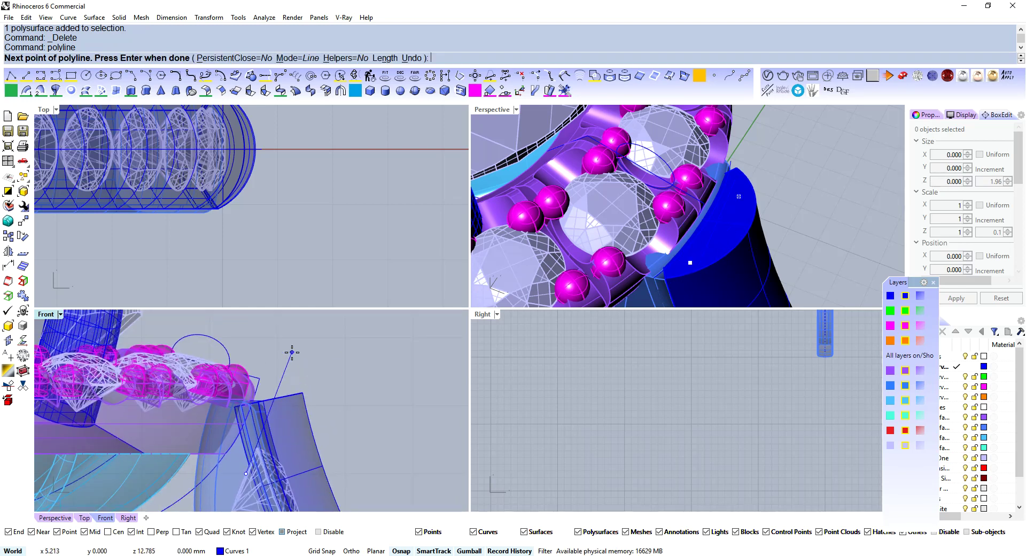
left_click(292, 352)
key("Return")
Wire-cut the cutter's upper end through the full object with the new line and delete the inner corner piece
left_click(312, 396)
type("w")
key("Return")
left_click(272, 368)
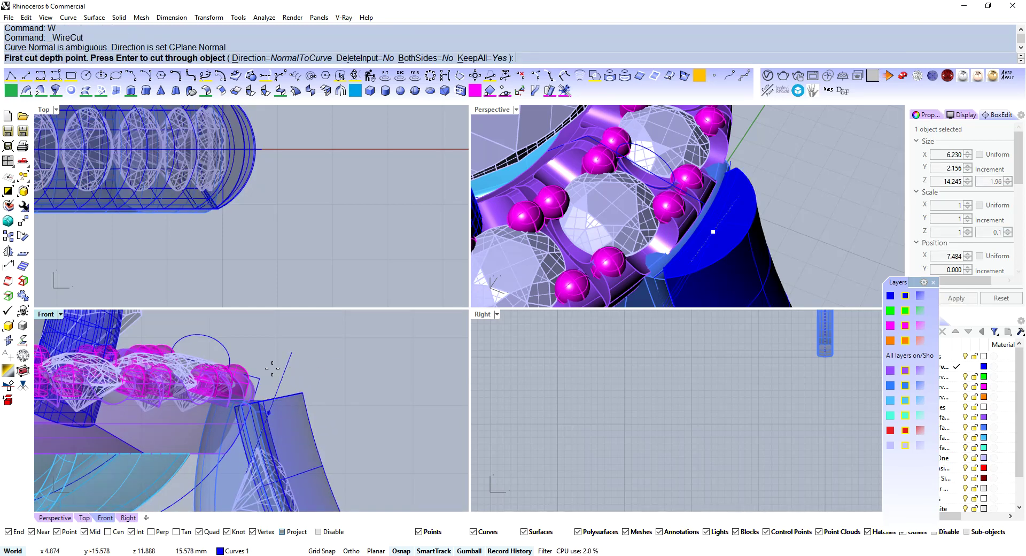
key("Return")
left_click(281, 414)
key("Delete")
Mirror the trimmed channel cutter across the Y axis to the opposite shoulder in the Front view
key("ctrl+m")
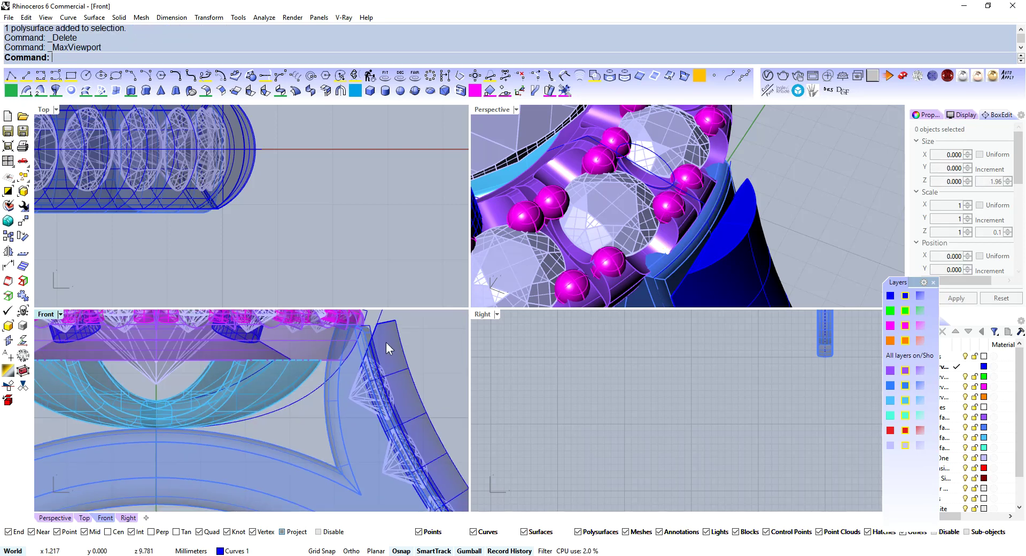
scroll(589, 315, "up", 2)
left_click(660, 257)
middle_click(659, 258)
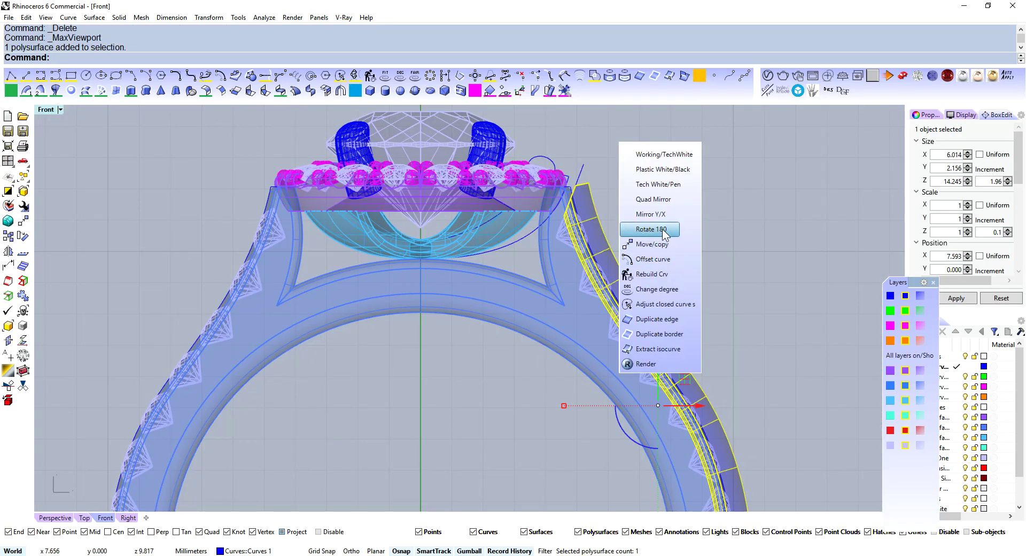
left_click(650, 213)
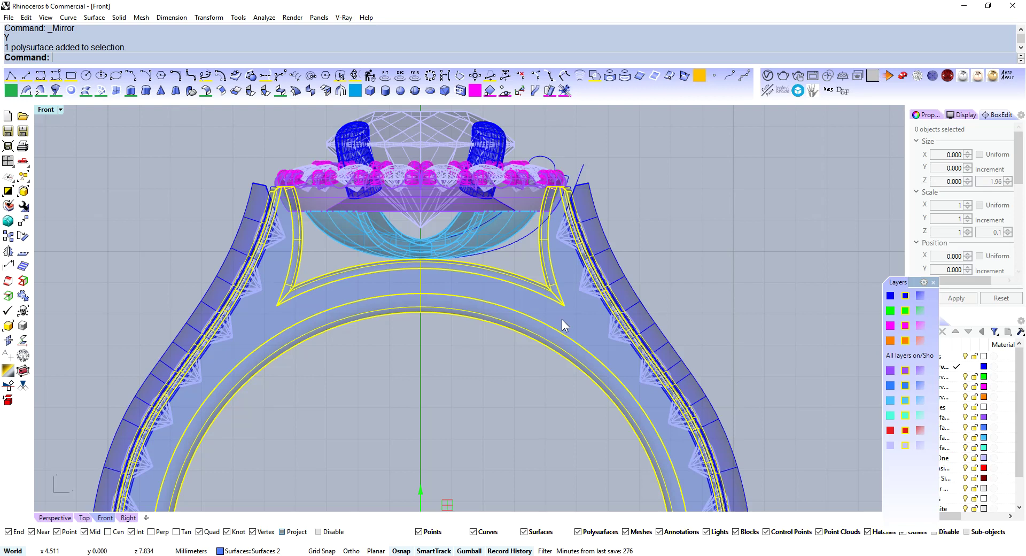
Subtract both channel cutters from the ring shank with a Boolean difference
type("d")
key("Return")
left_click(579, 262)
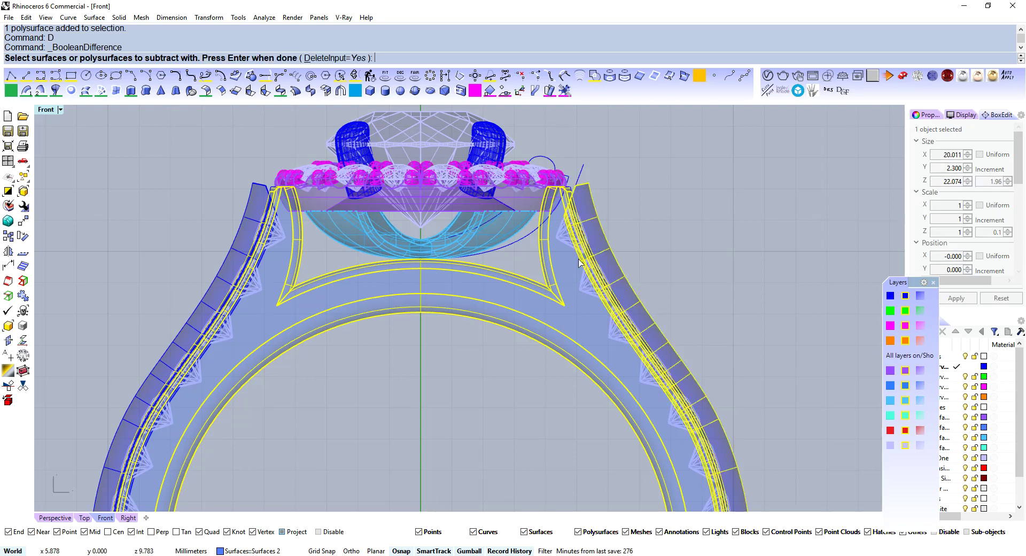
left_click(230, 279)
key("Return")
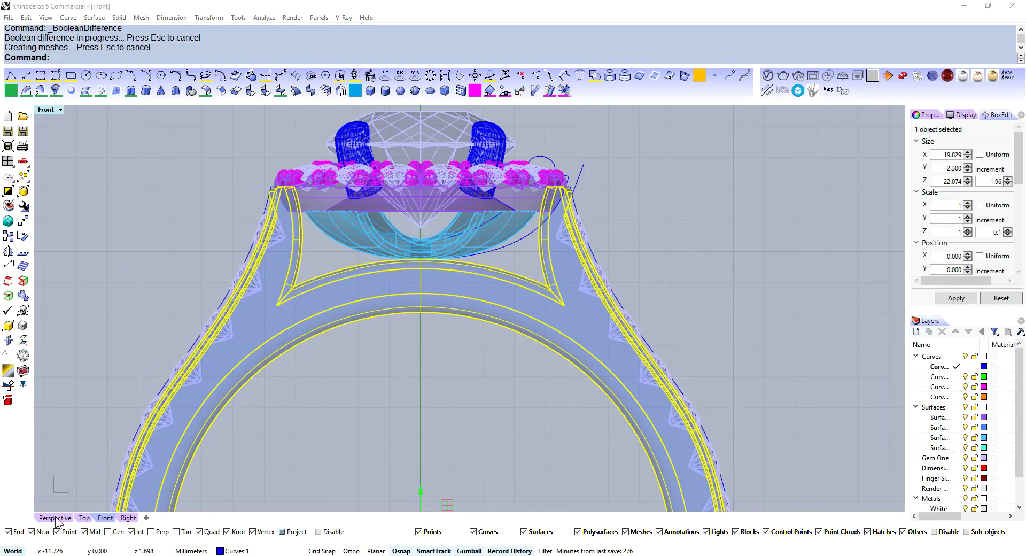
Import the prong model Prong.3dm at the origin in the Perspective view
left_click(55, 517)
right_click_drag(557, 310, 497, 315)
middle_click(497, 314)
left_click(533, 293)
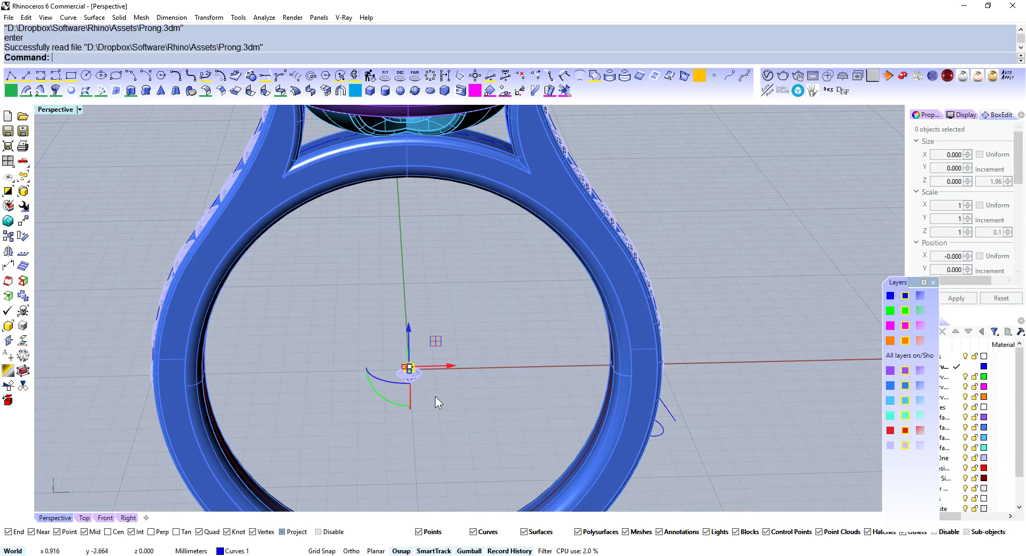
Add the imported prong to the Round Gem 1mm block at the origin and finish the block edit
scroll(436, 374, "up", 8)
double_click(442, 356)
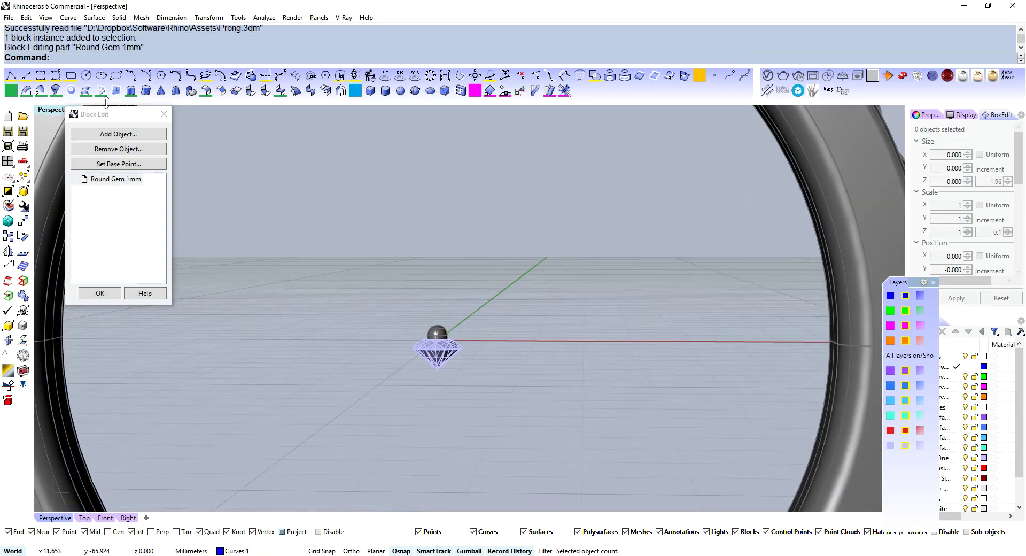
left_click(118, 134)
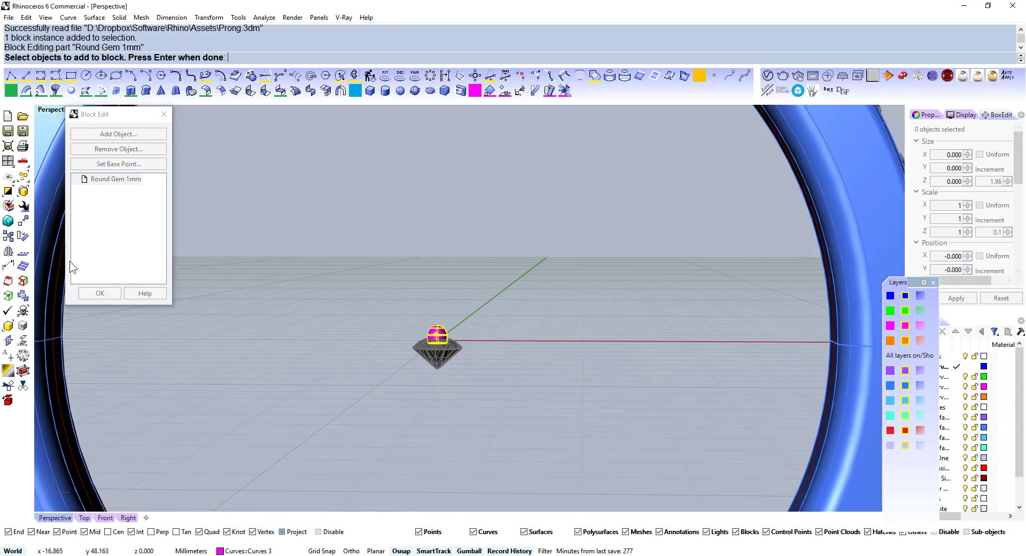
key("Return")
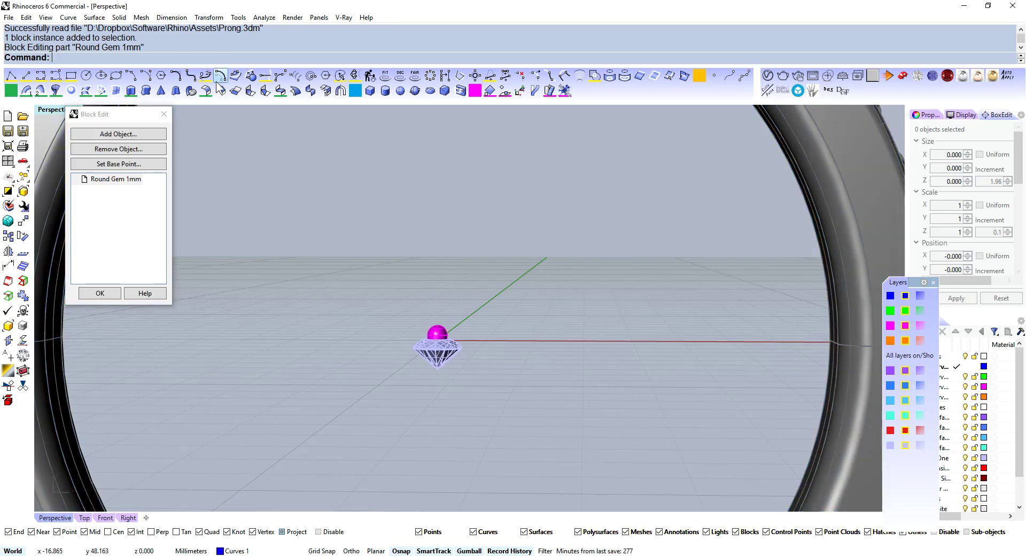
left_click(114, 294)
Move the loose duplicate prong away from the gem block at the origin and delete it
scroll(455, 370, "up", 6)
right_click_drag(447, 332, 455, 337)
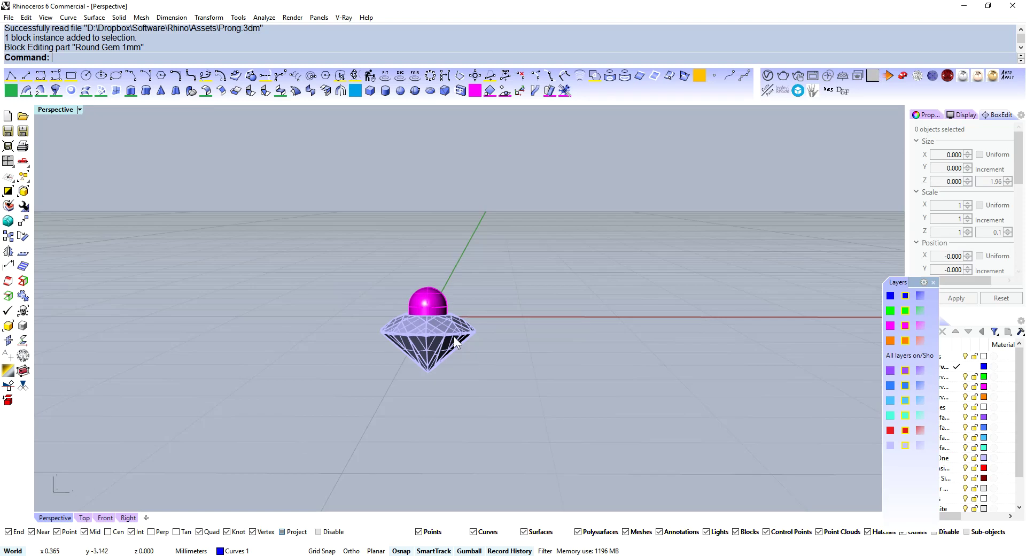
left_click(449, 308)
left_click(486, 335)
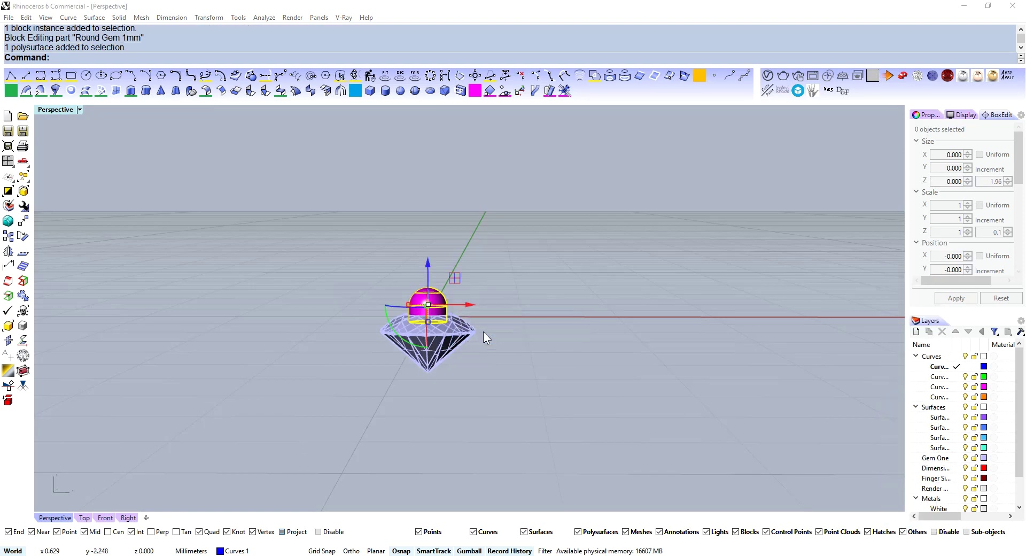
left_click_drag(451, 280, 357, 281)
scroll(404, 316, "down", 8)
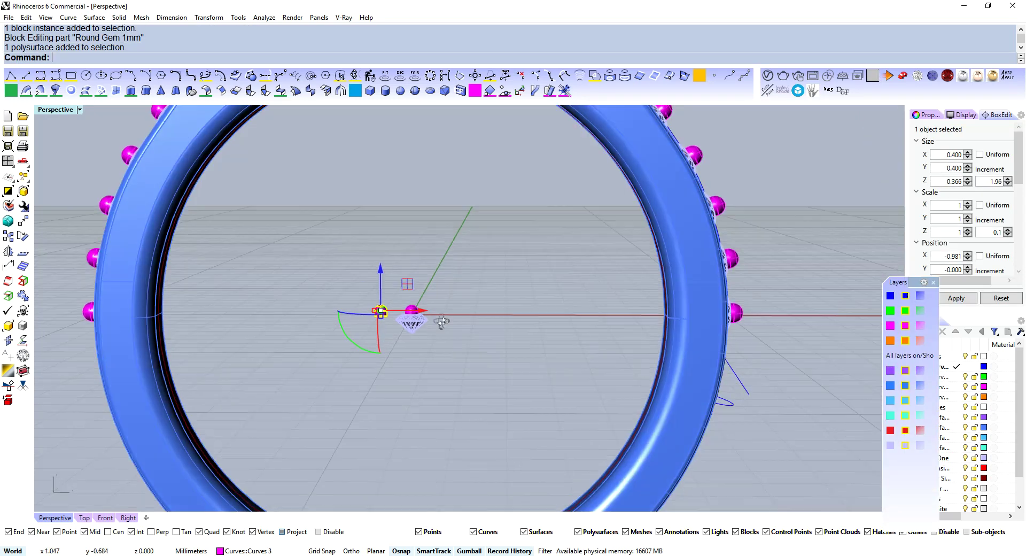
mouse_move(442, 323)
right_mouse_down()
mouse_move(403, 351)
mouse_move(434, 337)
right_mouse_up()
key("Delete")
Reopen the Round Gem 1mm block and move its prong beside the gem, to about X -0.58, Y 0.34
scroll(409, 324, "up", 8)
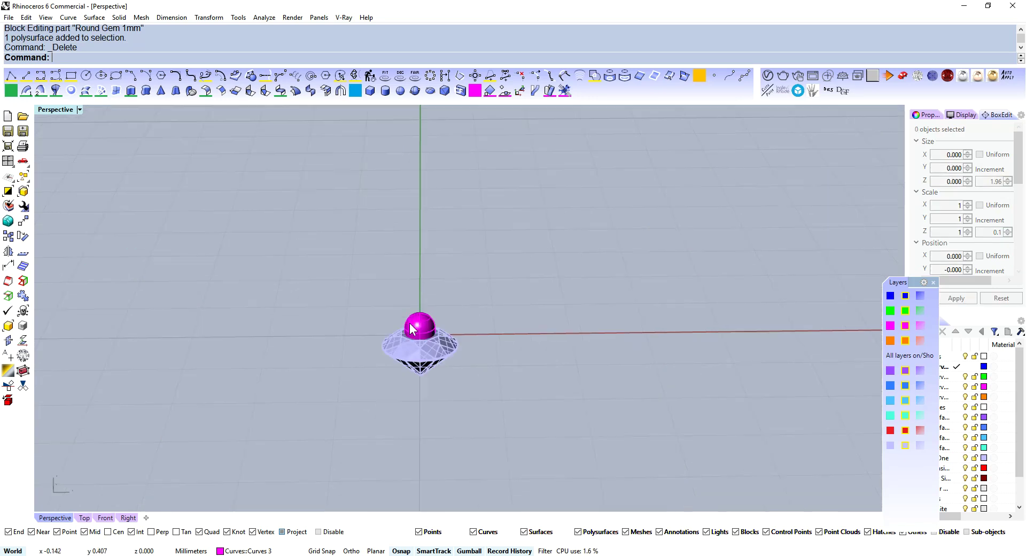
left_click(448, 353)
left_click(511, 407)
right_click_drag(498, 369, 488, 359)
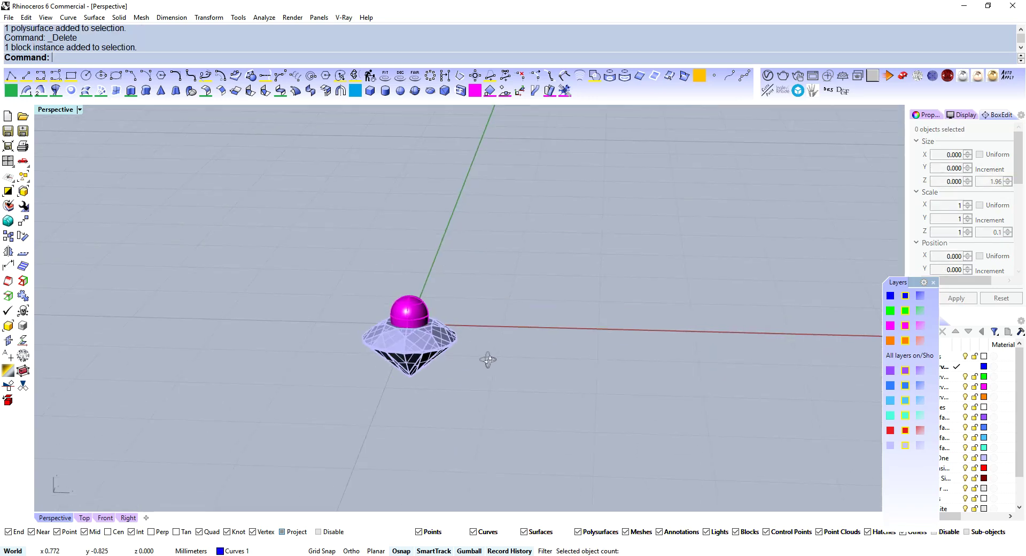
double_click(422, 355)
scroll(419, 414, "down", 4)
right_click_drag(420, 411, 467, 264)
left_click_drag(451, 276, 416, 290)
right_click_drag(434, 353, 461, 427)
scroll(418, 327, "up", 6)
left_click_drag(381, 317, 367, 283)
Mirror the prong across the X axis with history and nudge the original slightly away from its mirrored copy
middle_click(368, 285)
left_click(370, 249)
scroll(390, 276, "down", 3)
right_click_drag(402, 276, 389, 274)
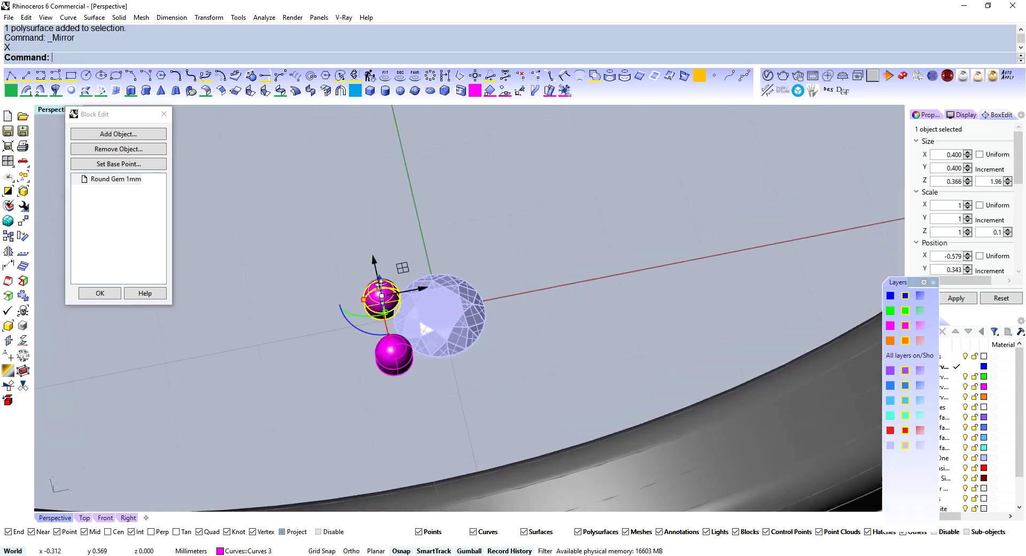
scroll(388, 273, "up", 4)
left_click_drag(370, 264, 367, 267)
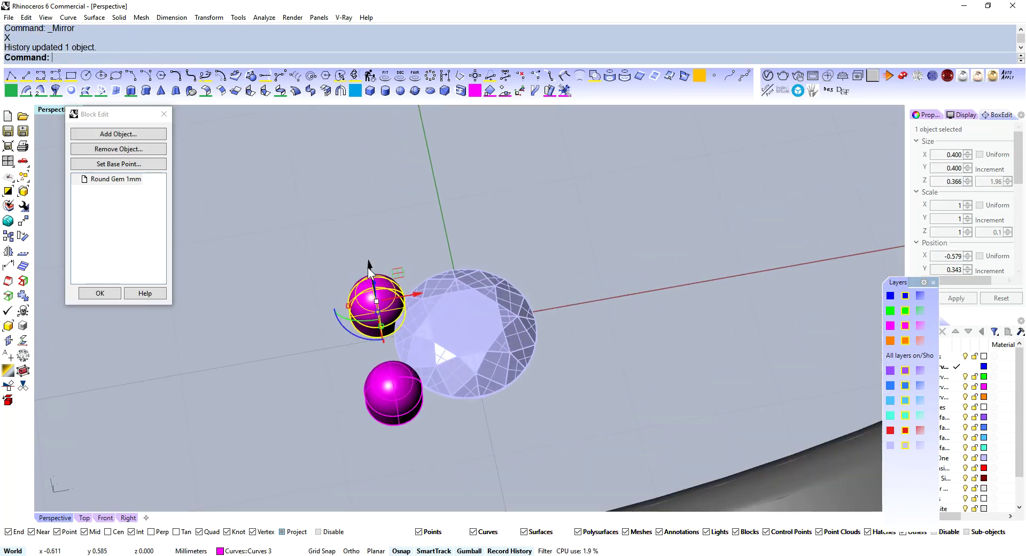
right_click_drag(368, 267, 378, 328)
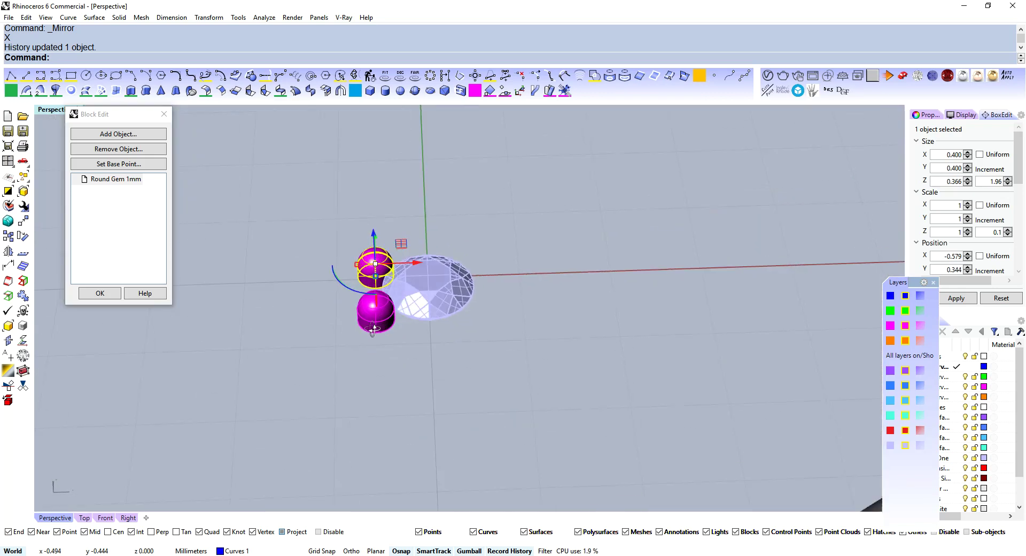
Finish the block edit and inspect the prongs along the shoulder gems
scroll(377, 329, "down", 6)
right_click_drag(473, 321, 390, 316)
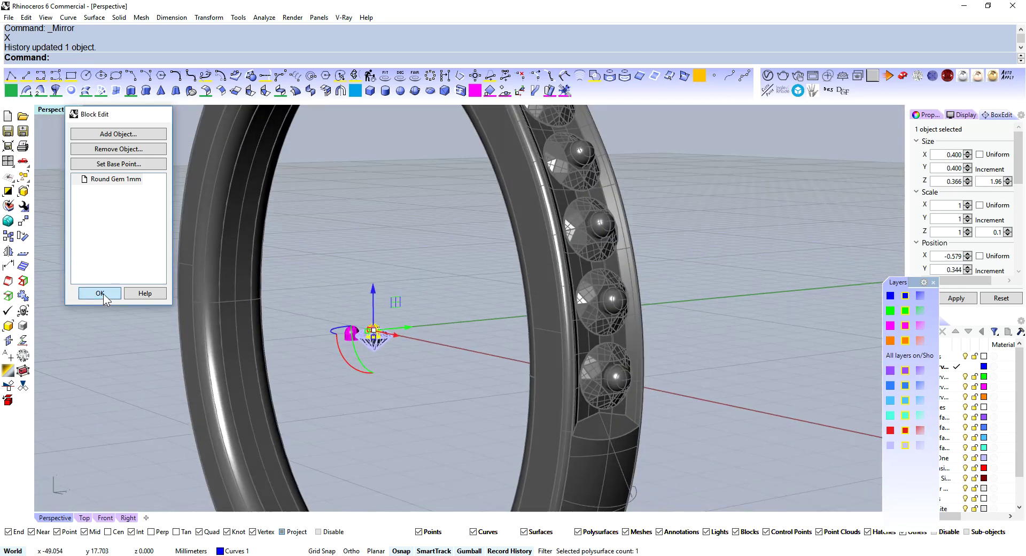
left_click(100, 293)
right_click_drag(578, 312, 662, 331)
scroll(556, 359, "down", 4)
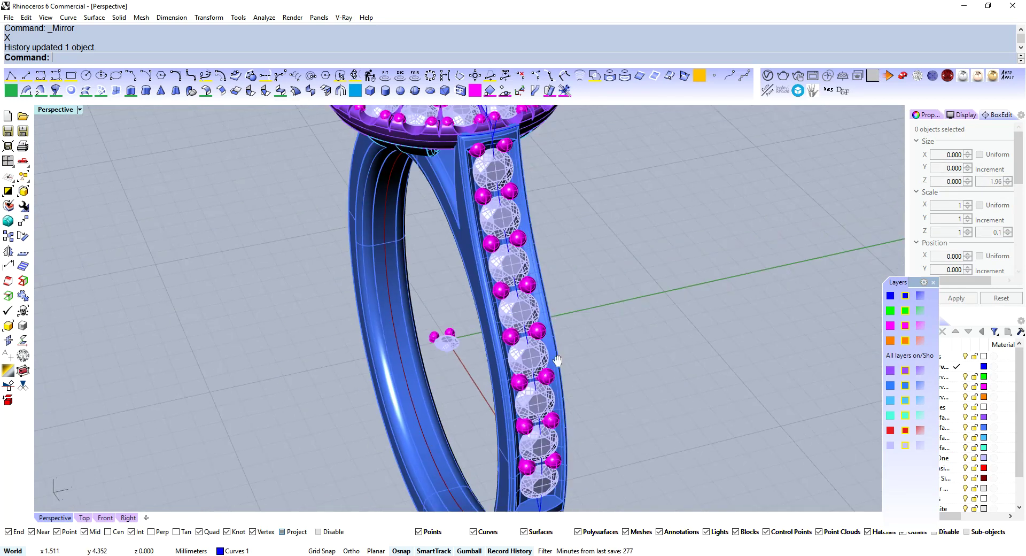
Check the prong heights along the shoulder and reopen the Round Gem 1mm block at the origin for editing
right_click_drag(556, 359, 593, 377)
scroll(437, 375, "up", 6)
right_click_drag(437, 371, 454, 476)
right_click_drag(591, 275, 584, 338, "shift")
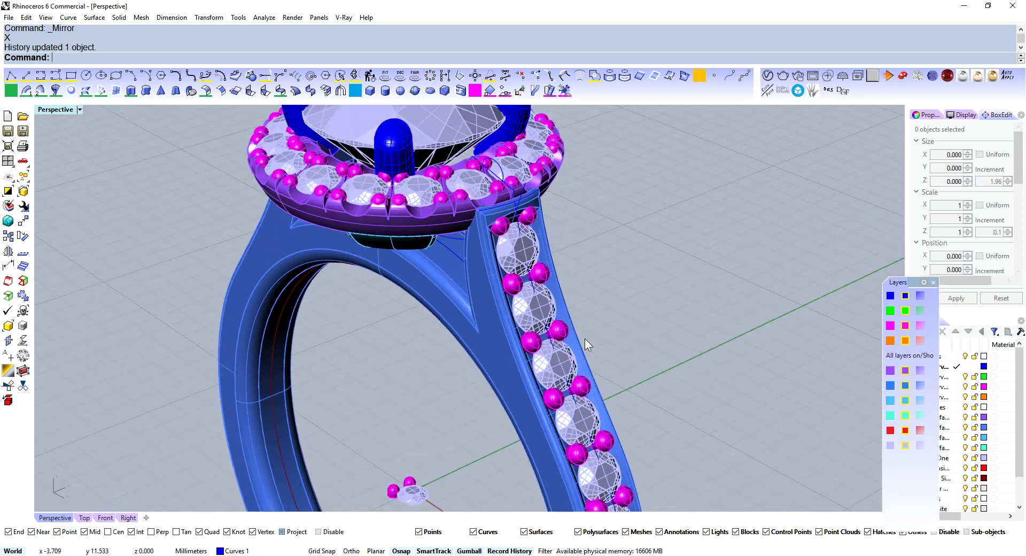
scroll(566, 267, "up", 5)
right_click_drag(535, 203, 450, 368)
scroll(462, 286, "down", 5)
scroll(431, 297, "up", 5)
scroll(431, 297, "down", 5)
scroll(428, 423, "up", 5)
double_click(425, 419)
Lower both prongs slightly relative to the gem inside the block and finish the block edit
scroll(428, 412, "up", 5)
left_click(396, 424)
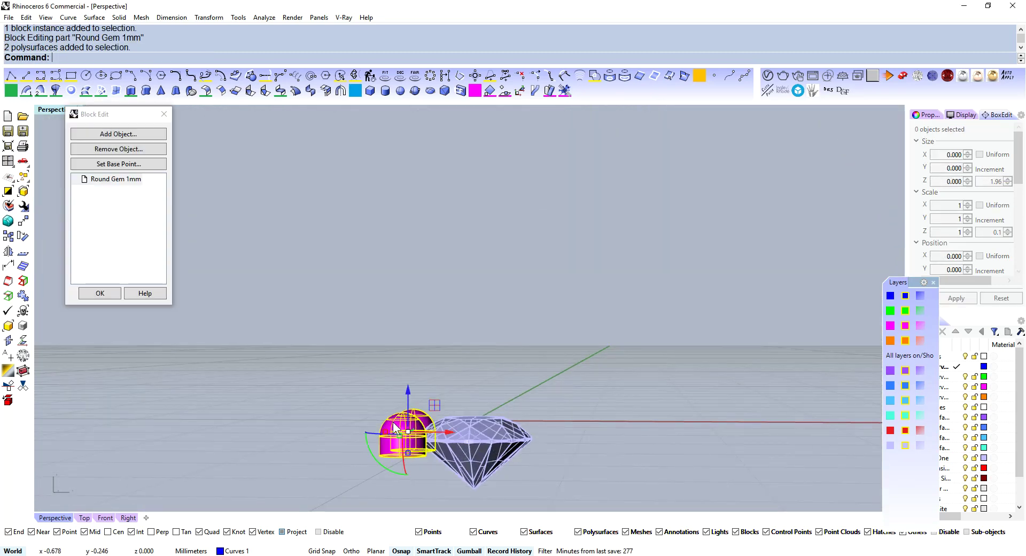
left_click_drag(407, 388, 407, 396)
scroll(409, 397, "down", 7)
right_click_drag(442, 387, 533, 371)
left_click_drag(396, 370, 396, 373)
scroll(465, 371, "down", 4)
right_click_drag(546, 359, 288, 417, "shift")
left_click(112, 293)
key("Escape")
Examine in the Front view how deep the prongs sit beside the shoulder gems and beside the gem at the origin
right_click_drag(577, 296, 701, 269)
scroll(605, 307, "up", 4)
right_click_drag(264, 446, 206, 431)
left_click(105, 517)
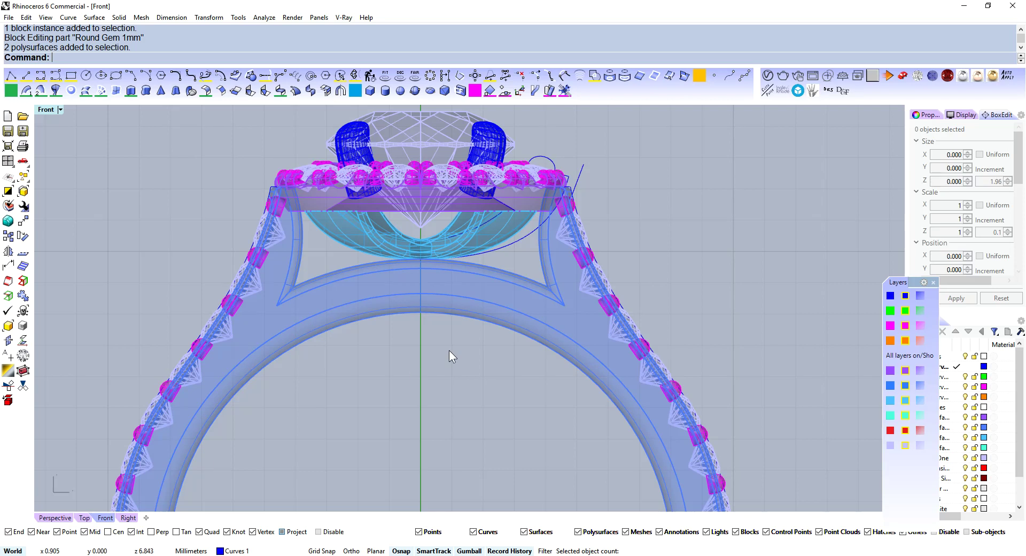
scroll(449, 351, "down", 3)
scroll(550, 284, "up", 6)
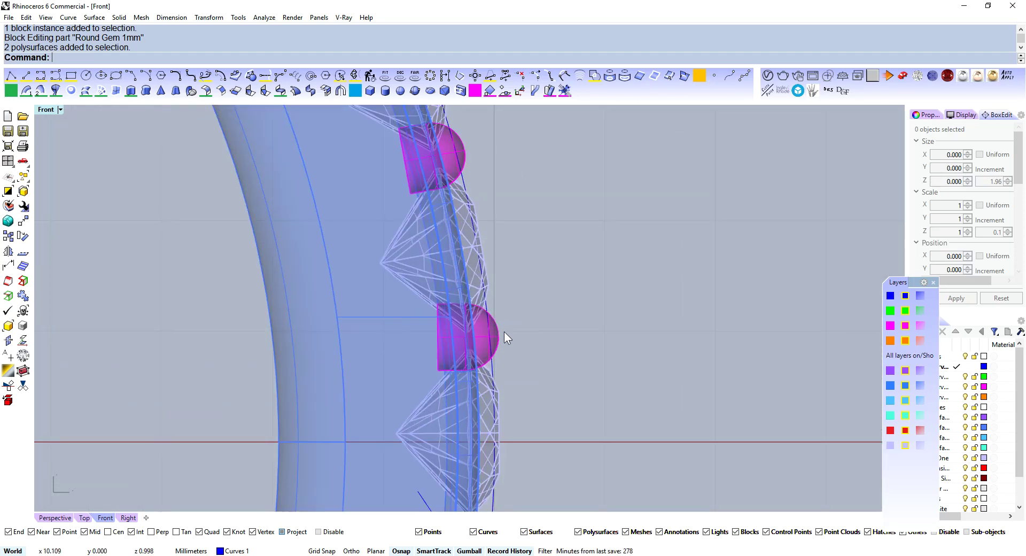
scroll(508, 357, "down", 6)
right_click_drag(508, 357, 680, 292)
scroll(350, 348, "down", 4)
right_click_drag(347, 343, 485, 356)
scroll(279, 371, "up", 6)
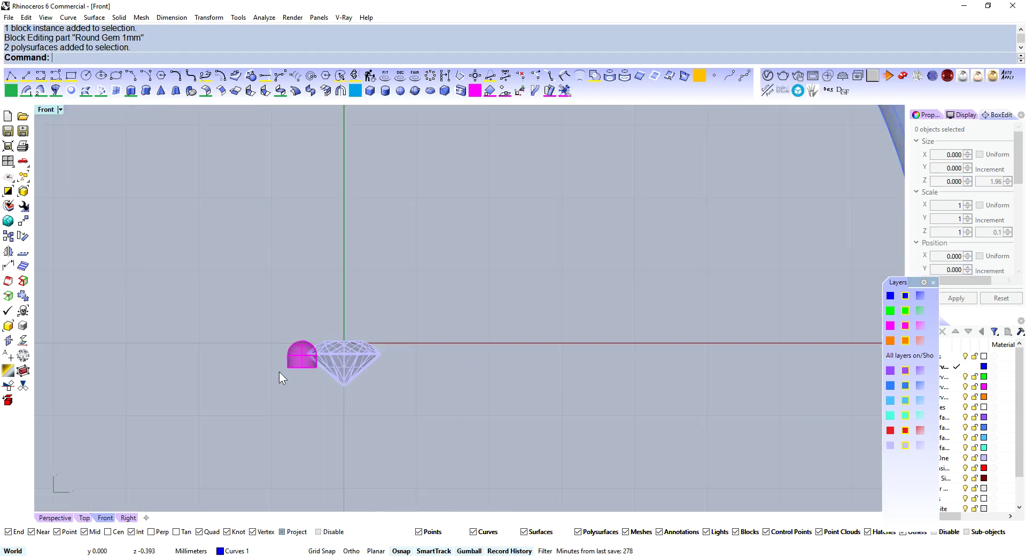
Explode the eight gem blocks on the positive-X shoulder into separate gems and prongs
scroll(515, 344, "down", 3)
scroll(674, 325, "up", 6)
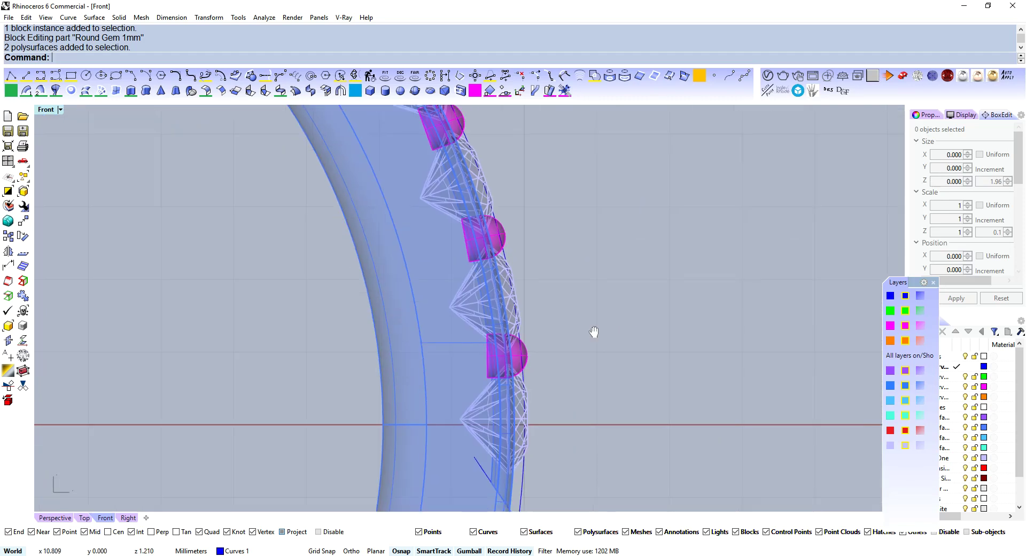
left_click(556, 366)
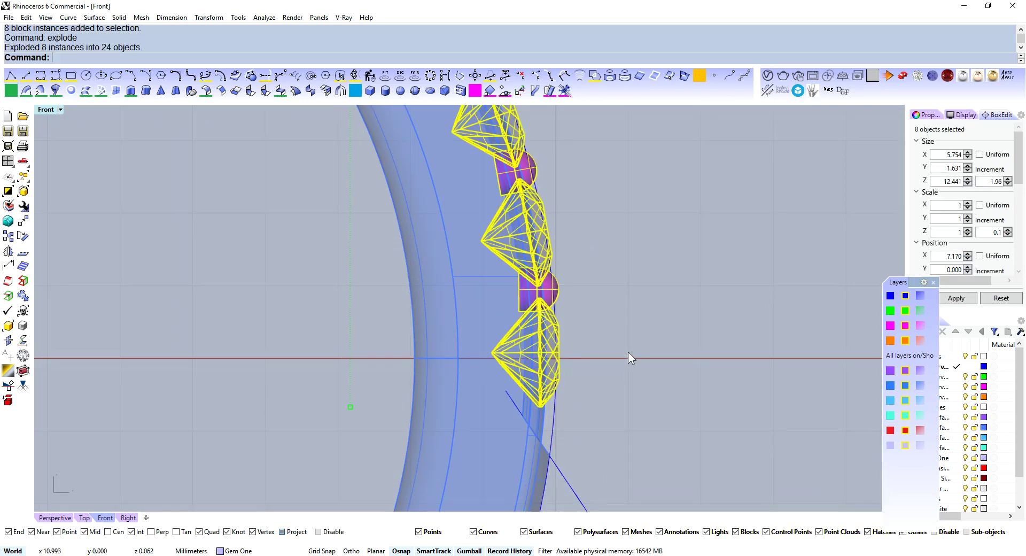
key("Escape")
Copy the lowest prong pair on that shoulder straight down in the Front view to just below the last gem
scroll(576, 287, "up", 6)
left_click(536, 295)
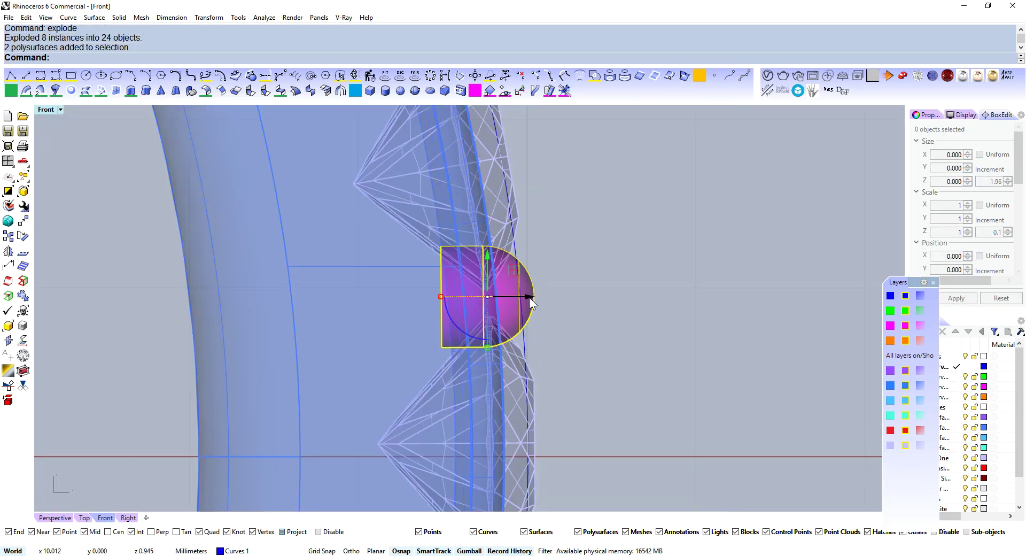
scroll(546, 252, "down", 6)
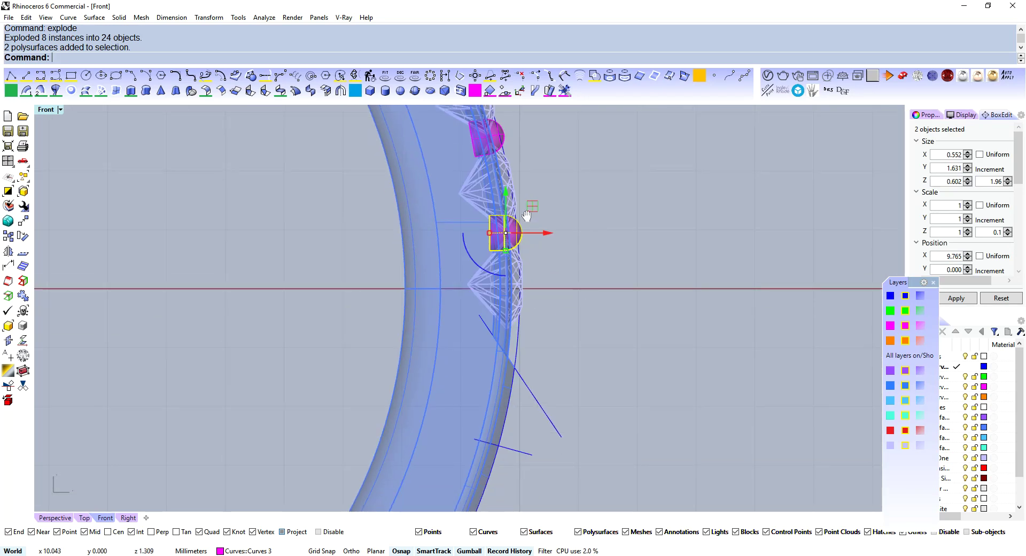
right_click_drag(527, 215, 512, 274)
left_click_drag(520, 268, 520, 371)
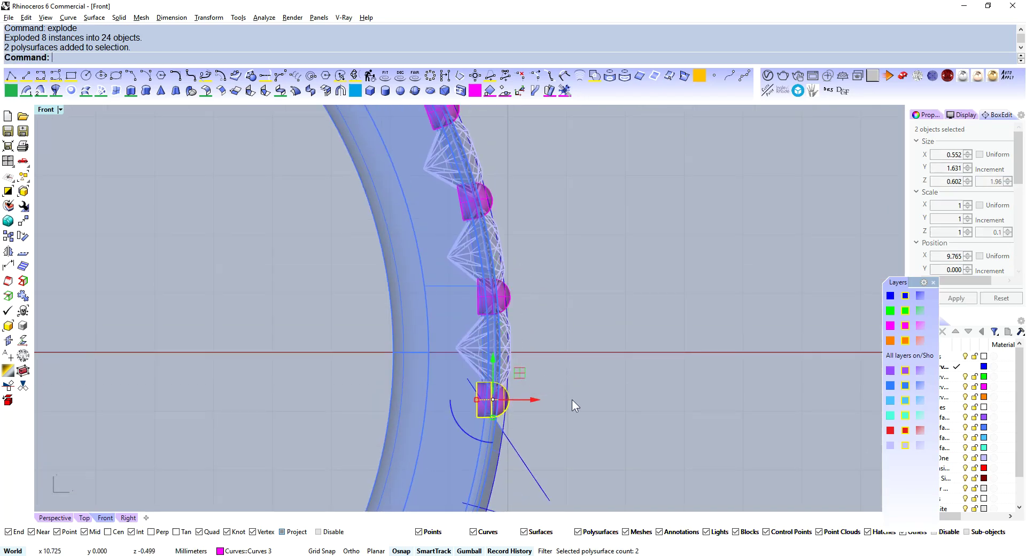
left_click(572, 399)
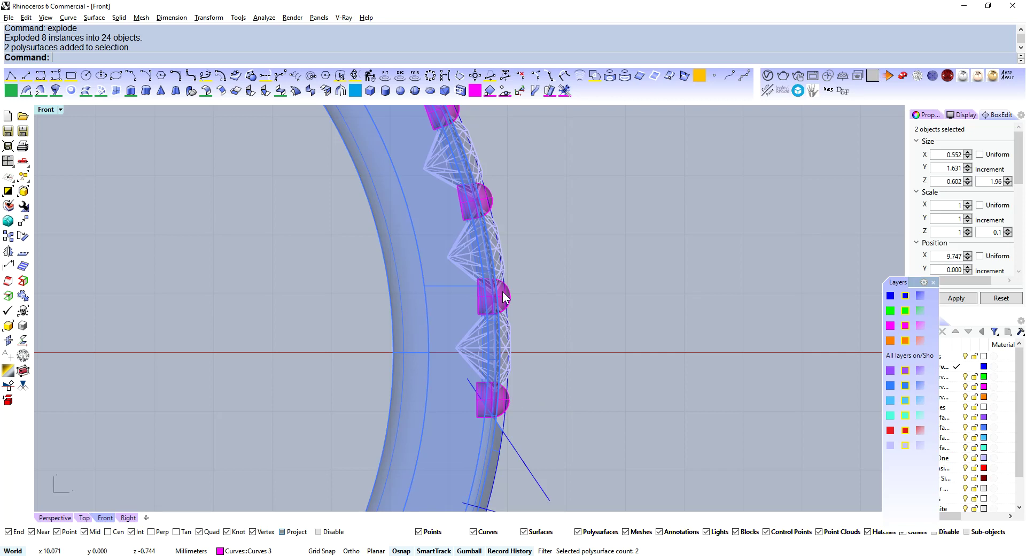
left_click(55, 517)
right_click_drag(640, 379, 708, 332)
scroll(500, 371, "up", 5)
left_click(509, 353)
left_click(445, 355, "shift")
scroll(492, 330, "down", 6)
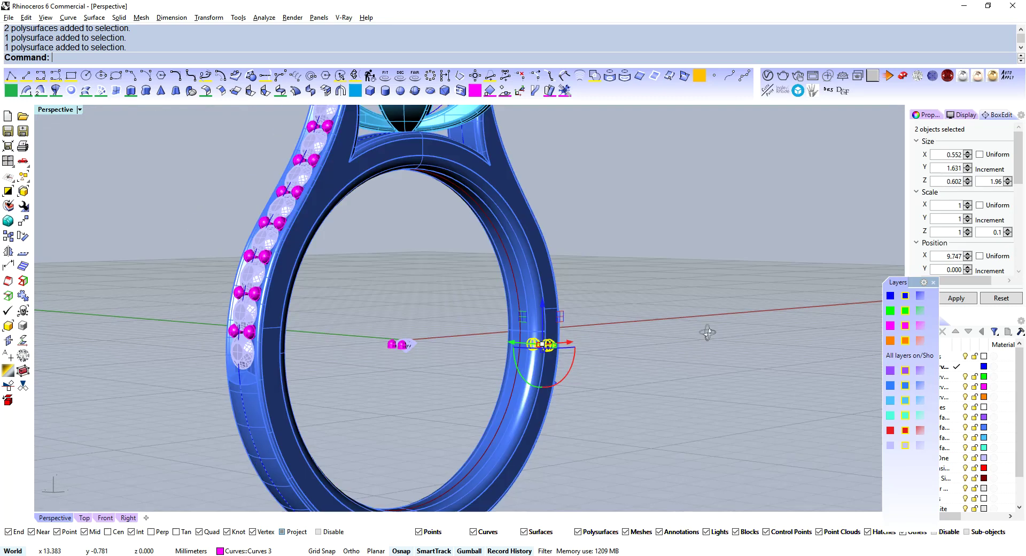
key("Delete")
Examine the gem and prong blocks along the opposite shoulder of the shank
right_click_drag(213, 238, 293, 273)
scroll(293, 274, "up", 6)
right_click_drag(529, 321, 497, 332)
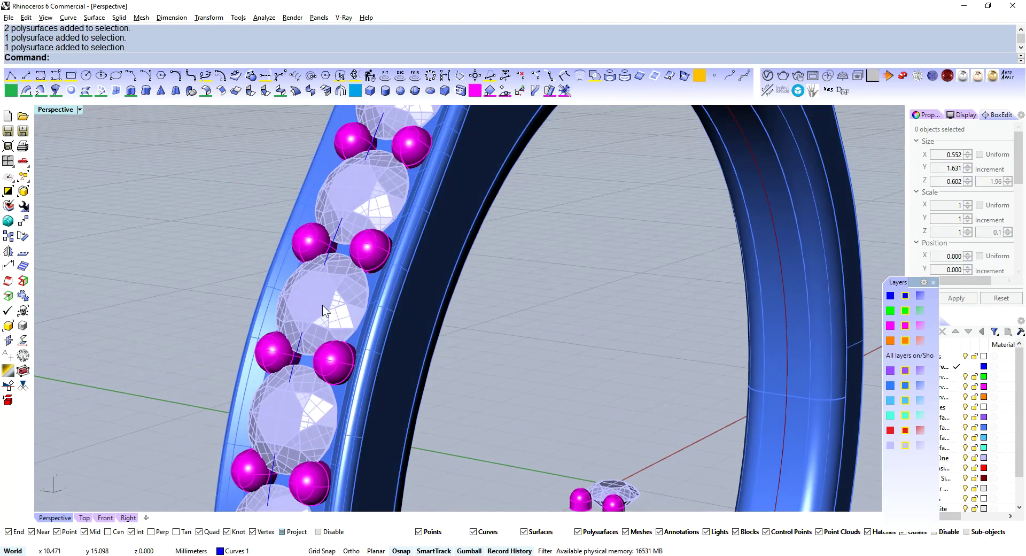
left_click(323, 305)
scroll(325, 306, "down", 4)
mouse_move(325, 306)
right_mouse_down()
mouse_move(343, 331)
mouse_move(325, 324)
right_mouse_up()
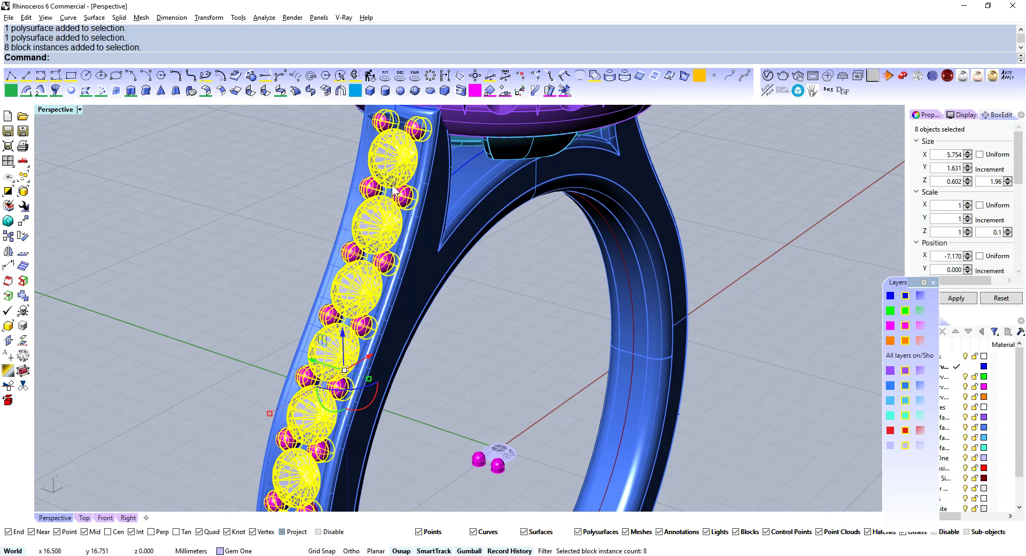
right_click_drag(504, 336, 532, 365)
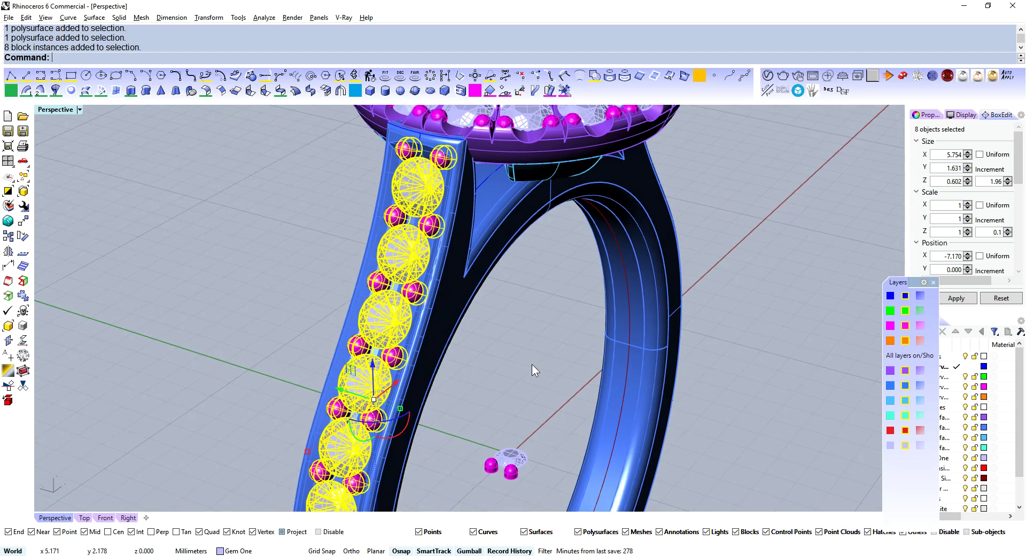
key("Escape")
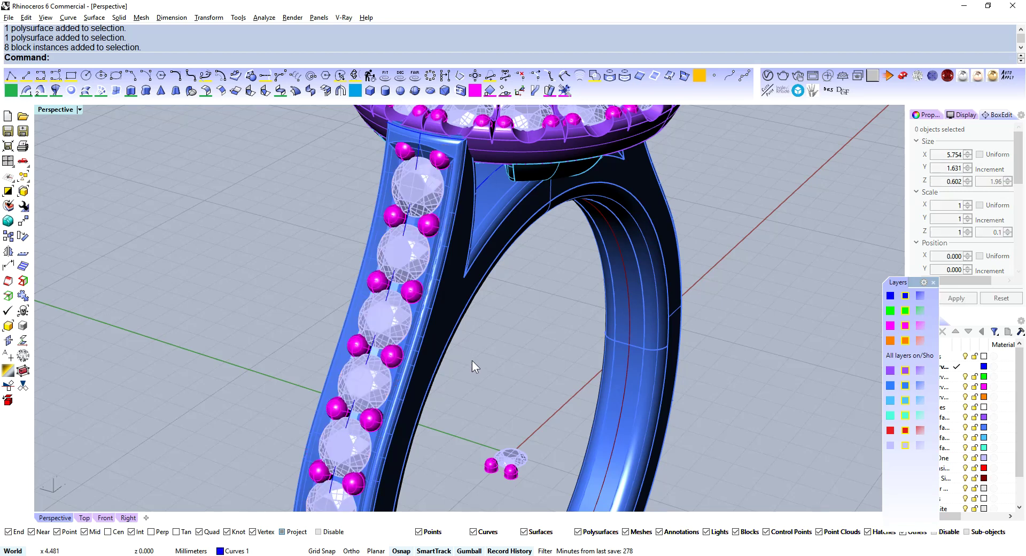
Explode the eight gem blocks on the opposite shoulder into separate gems and prongs
scroll(418, 291, "up", 3)
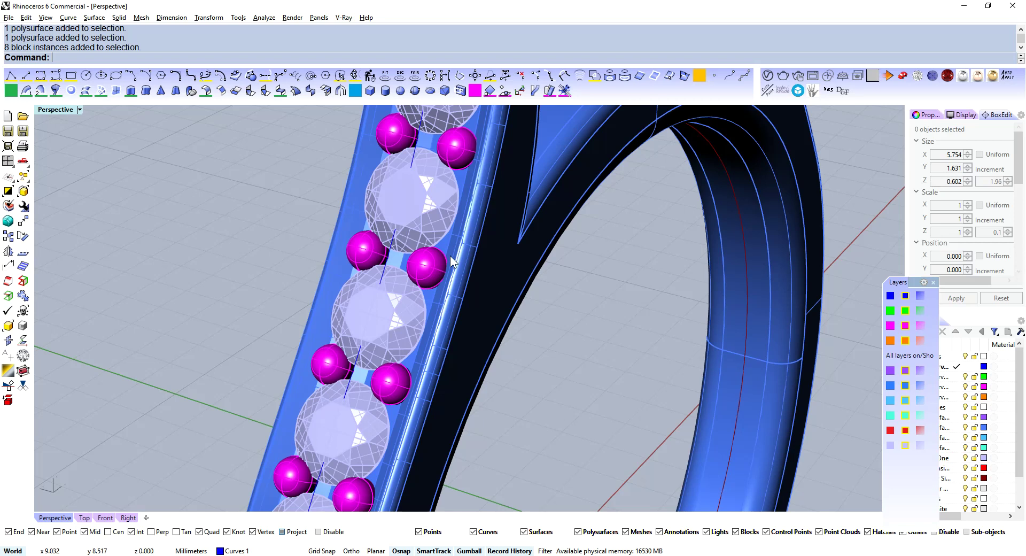
scroll(417, 279, "down", 5)
scroll(397, 306, "down", 3)
mouse_move(397, 306)
right_mouse_down()
mouse_move(383, 304)
mouse_move(412, 292)
right_mouse_up()
scroll(358, 368, "up", 6)
left_click(317, 386)
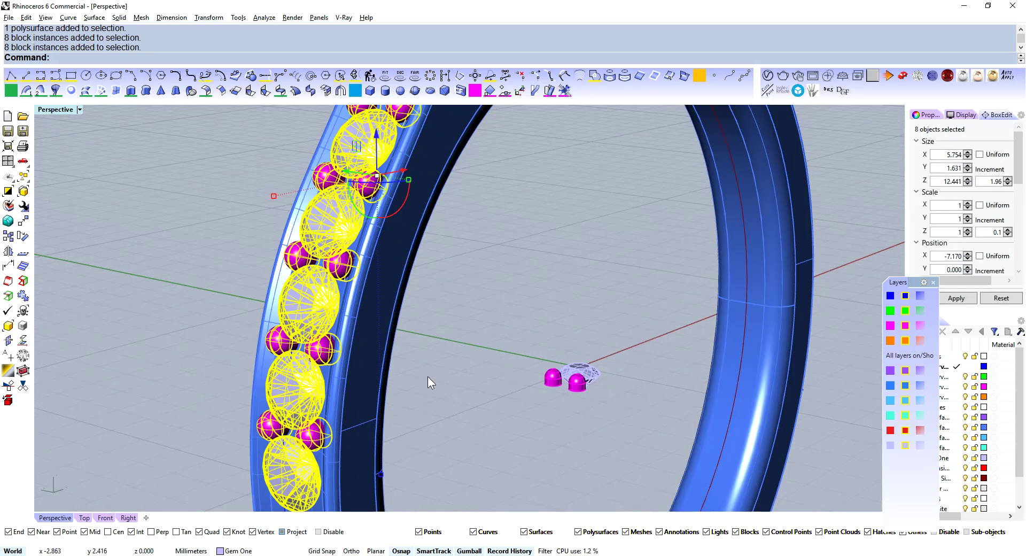
key("ctrl+e")
left_click(500, 332)
Open the Round Gem 1mm block at the origin, raise its gem above the prongs, and finish the block edit
scroll(636, 310, "down", 3)
right_click_drag(640, 309, 422, 381)
left_click(413, 367)
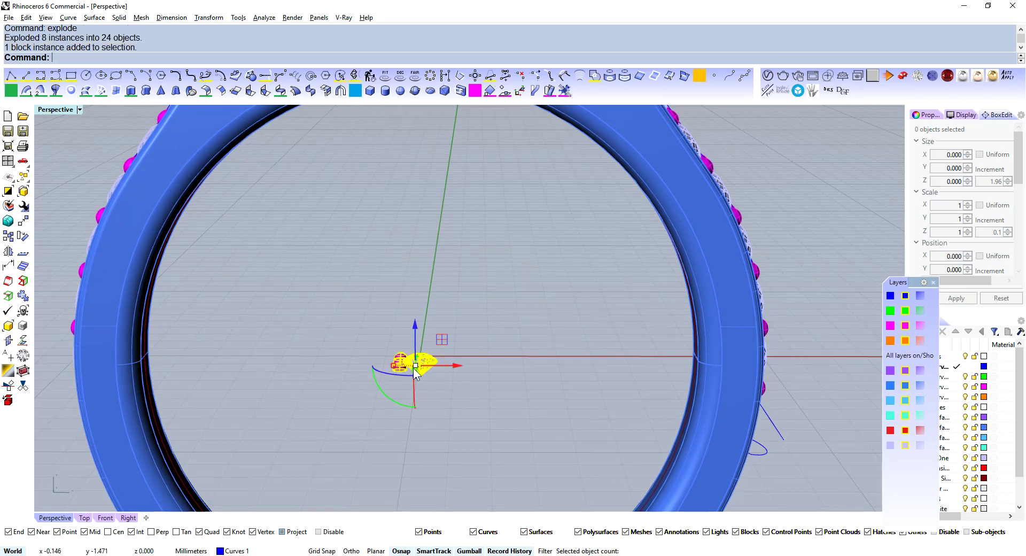
double_click(413, 367)
left_click(420, 367)
left_click_drag(420, 328, 419, 268)
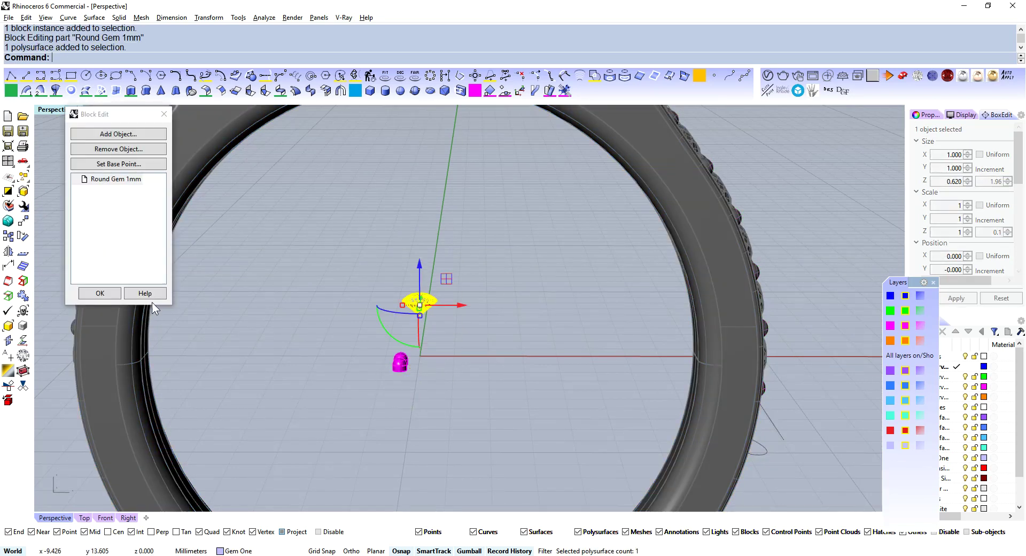
left_click(100, 293)
Delete the leftover gem block at the origin inside the ring
right_click_drag(327, 265, 354, 341)
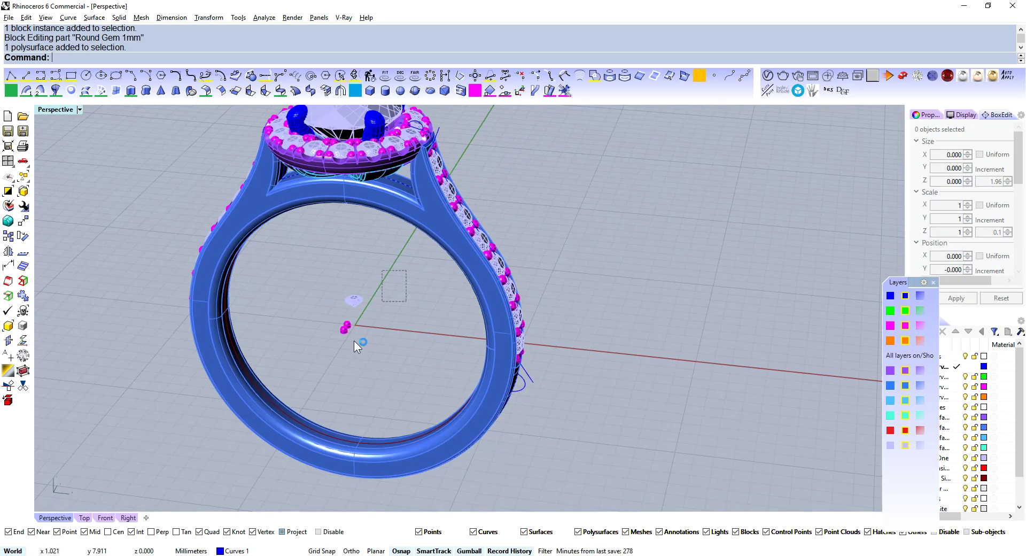
left_click_drag(407, 270, 354, 341)
right_click_drag(422, 306, 560, 313)
key("Delete")
Mirror the two end prongs below the last gem across the Y axis onto the opposite shoulder
scroll(463, 313, "up", 5)
right_click_drag(462, 313, 605, 311)
left_click(428, 316)
left_click(325, 354, "shift")
scroll(467, 306, "down", 6)
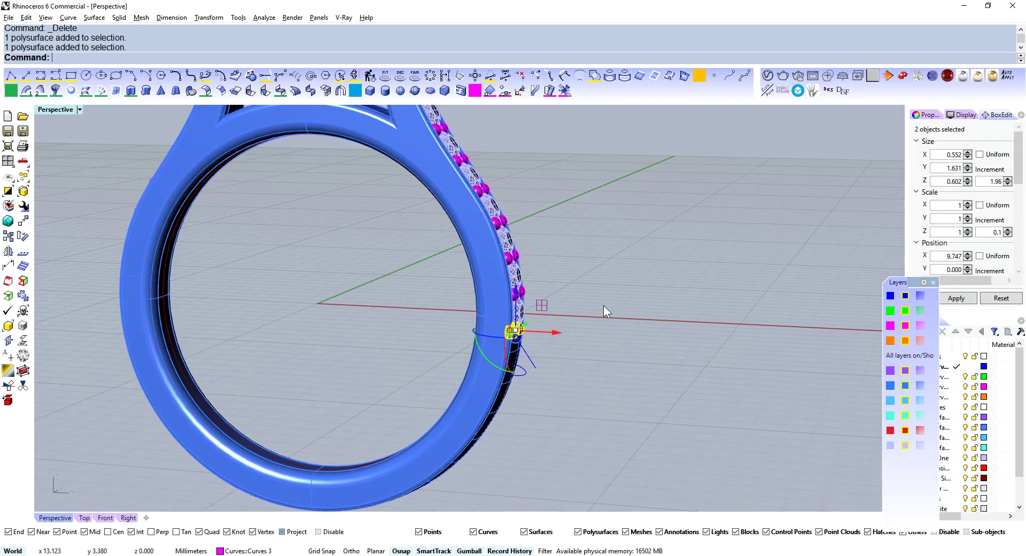
middle_click(603, 306)
left_click(590, 255)
scroll(389, 299, "down", 4)
right_click_drag(389, 299, 719, 335)
left_click(444, 291)
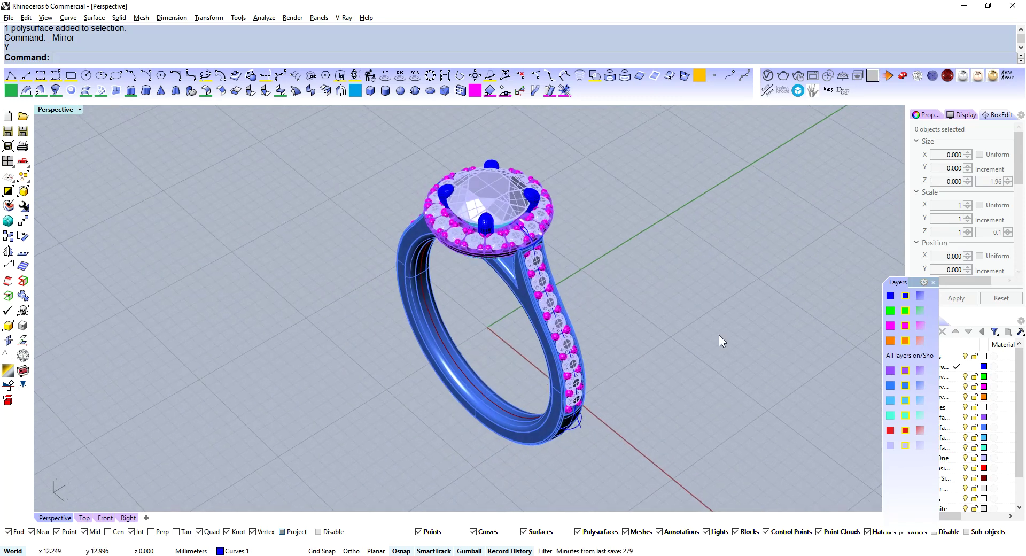
Import the Render planes file, keeping the original conflicting render content, and raise the planes to meet the bottom of the shank
left_click(871, 77)
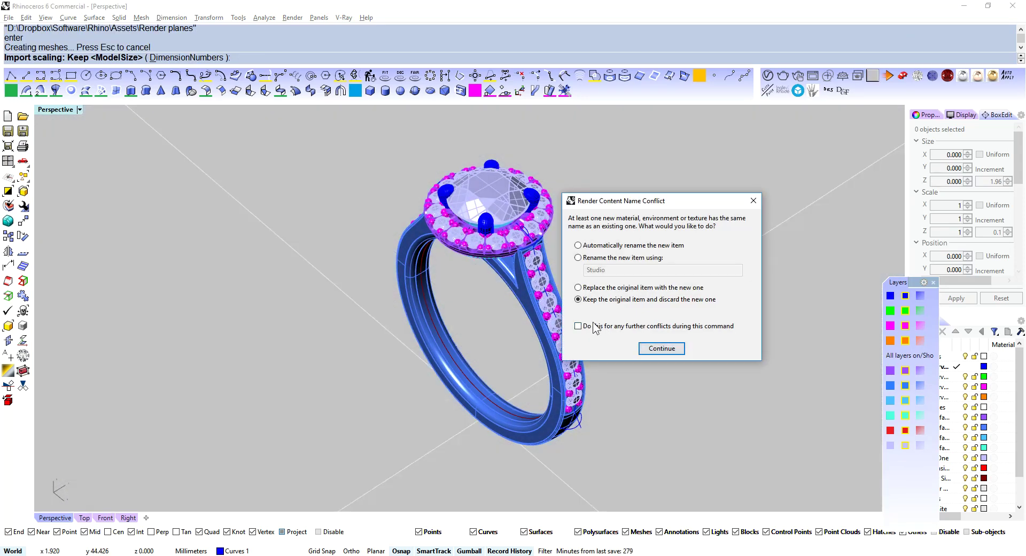
left_click(662, 348)
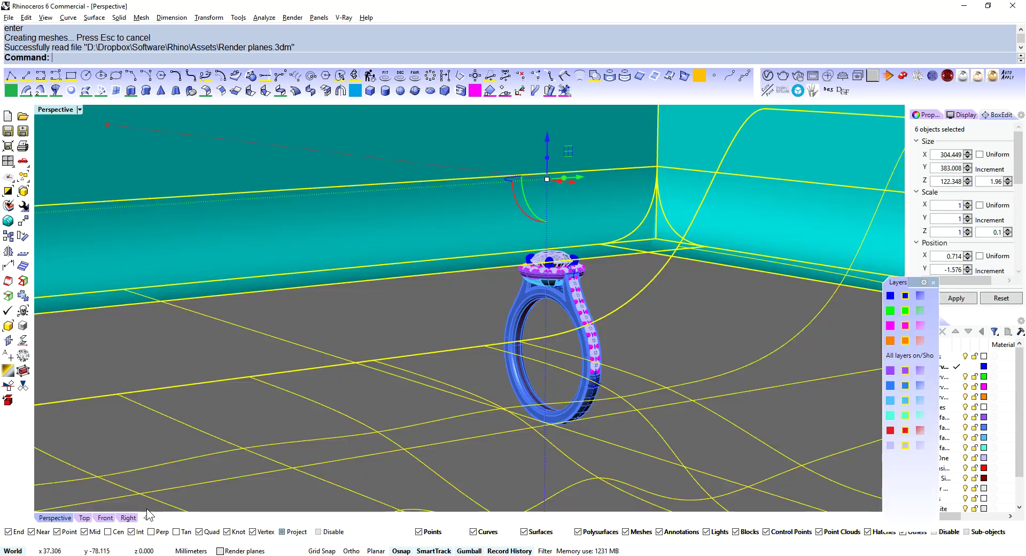
left_click(129, 517)
scroll(564, 350, "down", 7)
scroll(582, 303, "up", 7)
scroll(690, 315, "up", 9)
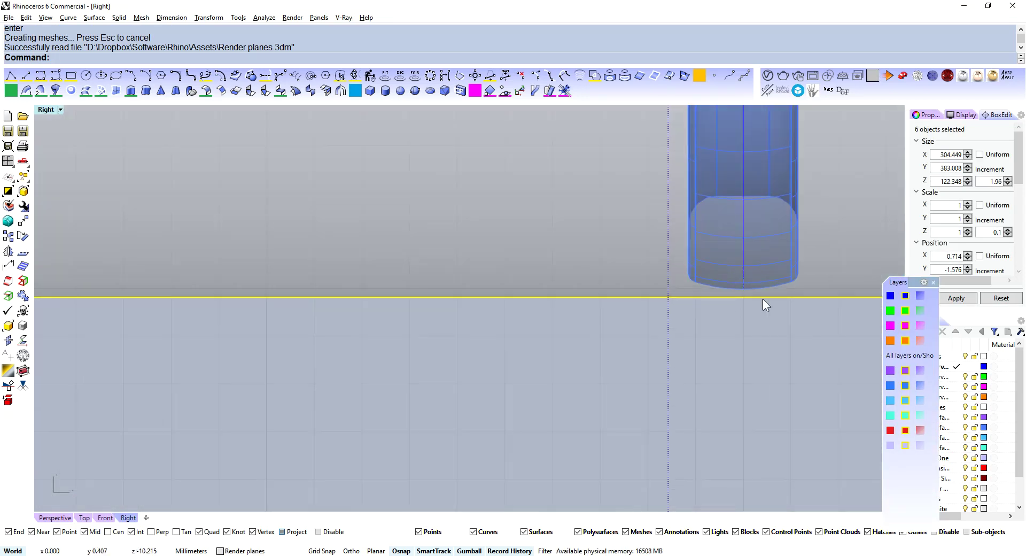
right_click_drag(762, 300, 535, 380)
left_click_drag(617, 374, 618, 342)
left_click(594, 421)
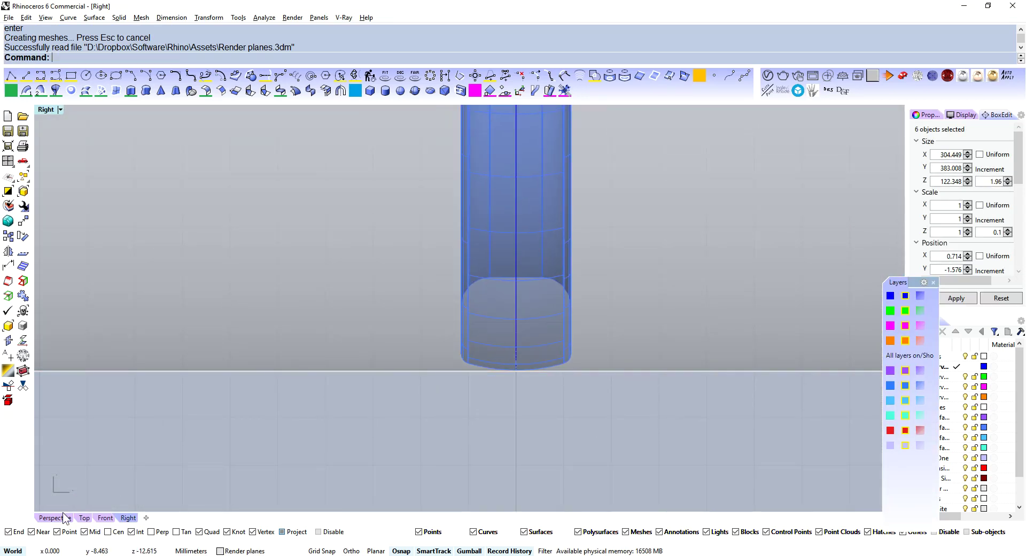
Select the whole ring in the Perspective view and apply the Metal_Platinum_Polished material
left_click(63, 517)
right_click_drag(492, 232, 573, 323)
left_click_drag(366, 170, 646, 377)
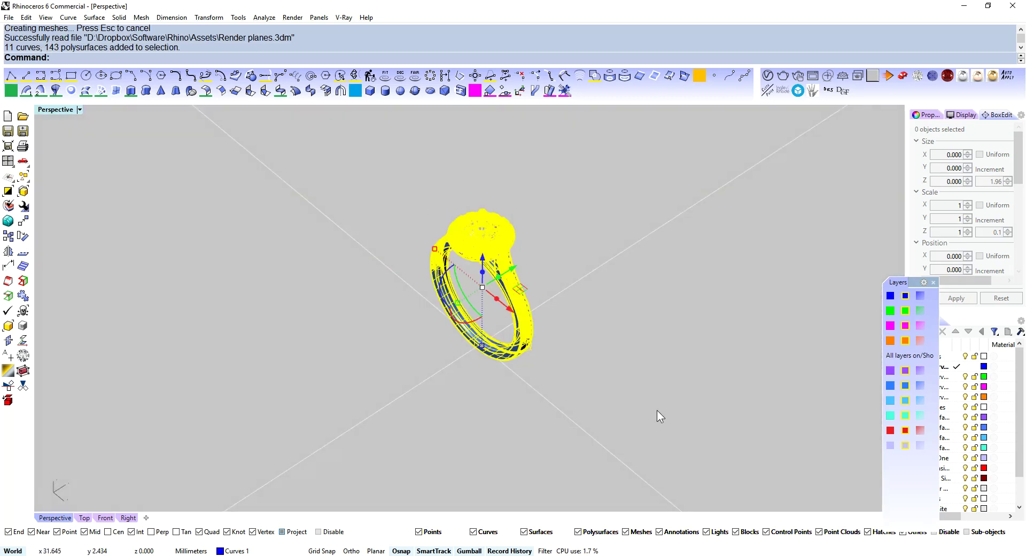
left_click(962, 76)
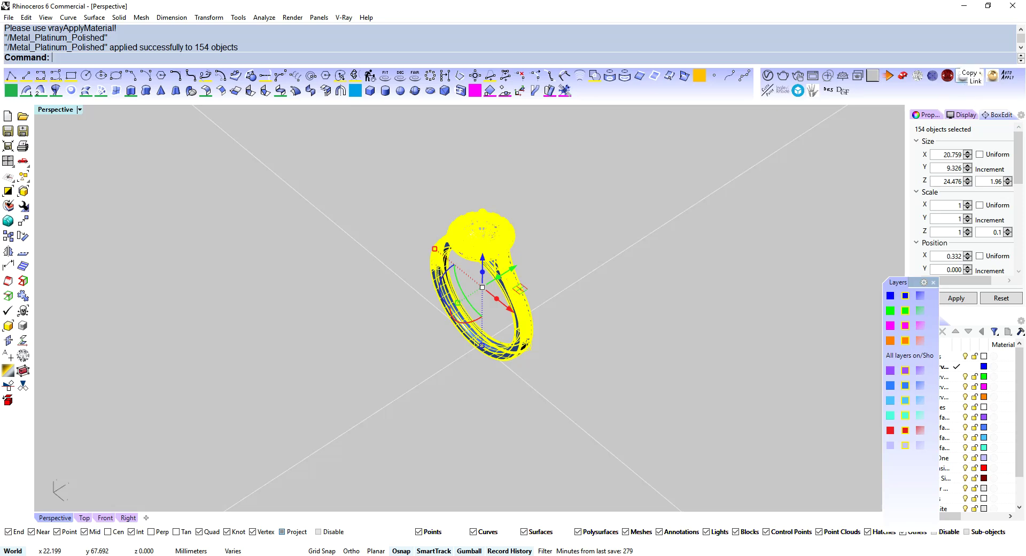
Examine the material command and material name behind the Platinum shortcut in the Button Editor and close it
right_click(963, 76, "shift")
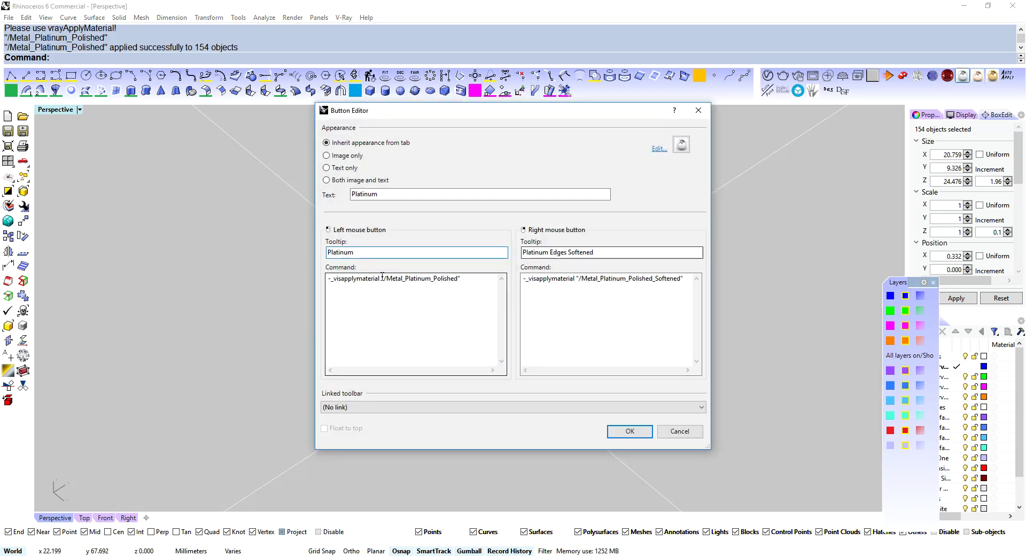
left_click_drag(331, 280, 377, 283)
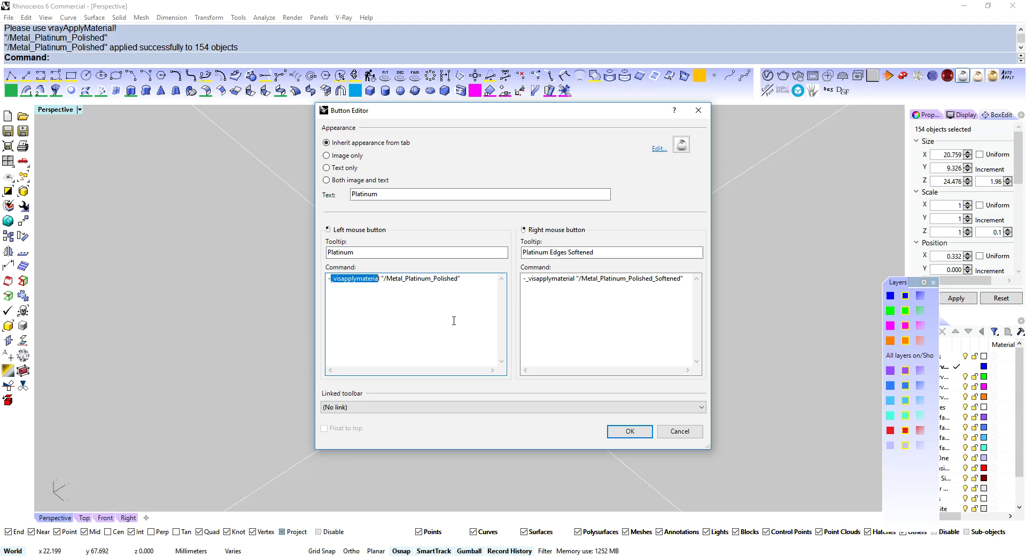
left_click_drag(454, 282, 447, 282)
left_click(393, 282)
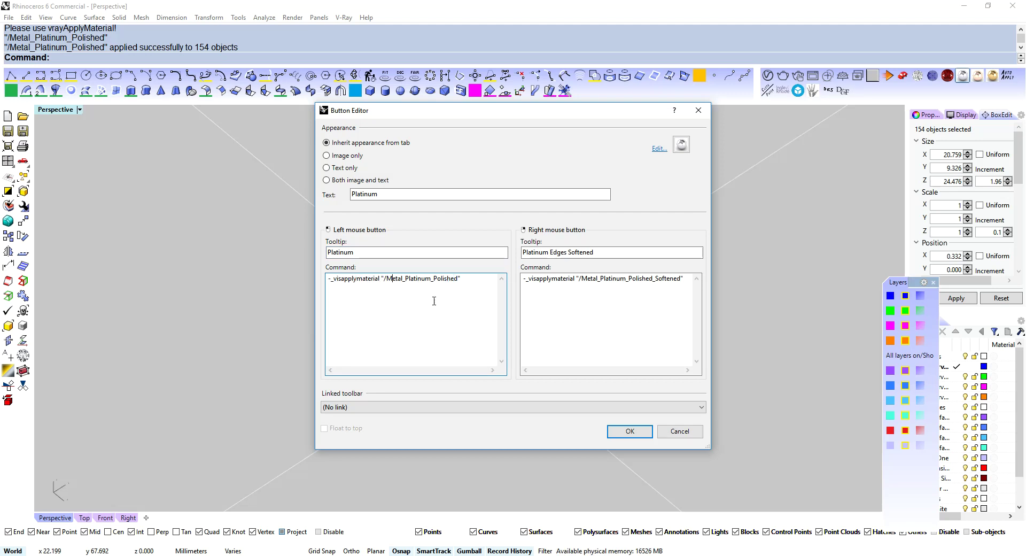
left_click(630, 432)
Clear the ring selection and open the V-Ray Asset Editor on its material list
left_click(676, 310)
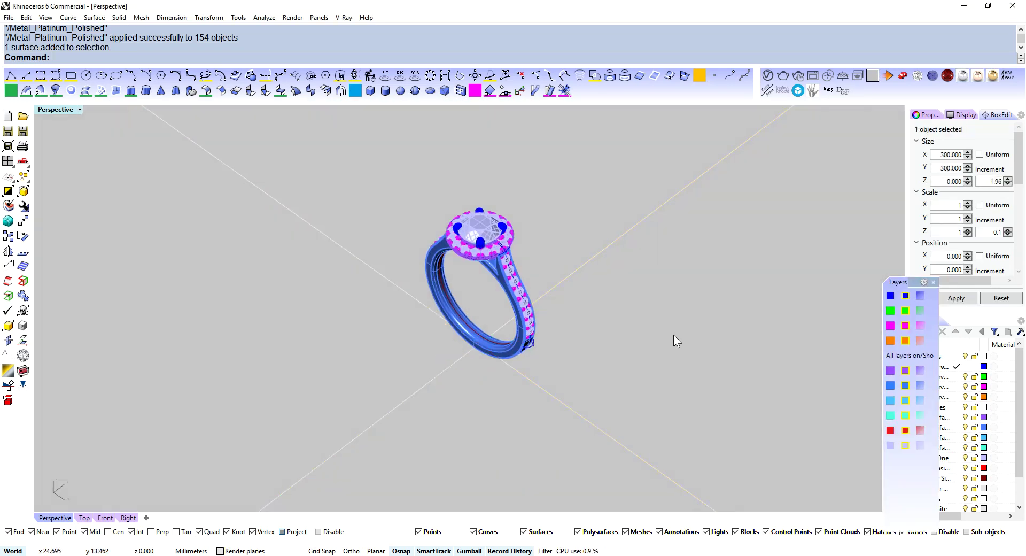
left_click_drag(318, 179, 601, 423)
key("Escape")
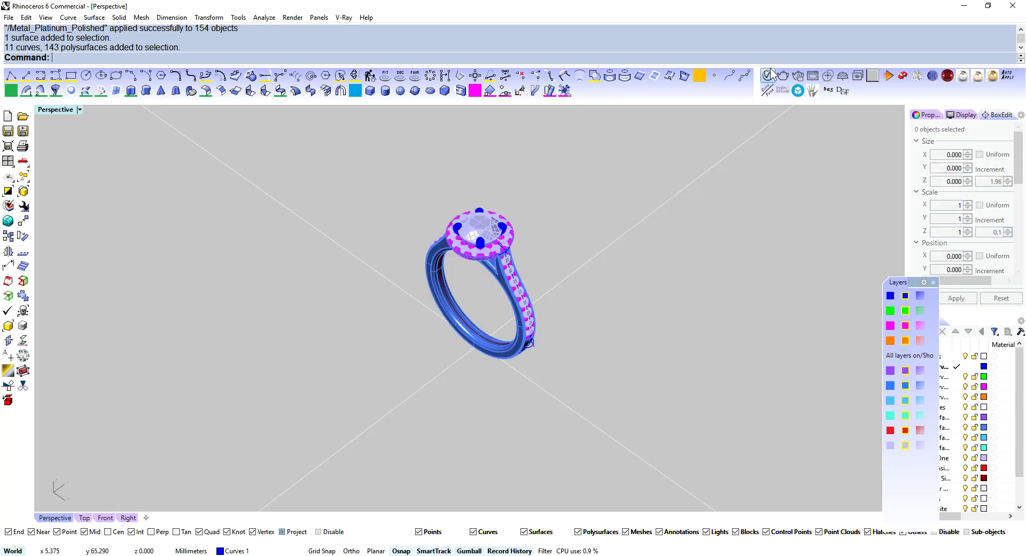
left_click(769, 76)
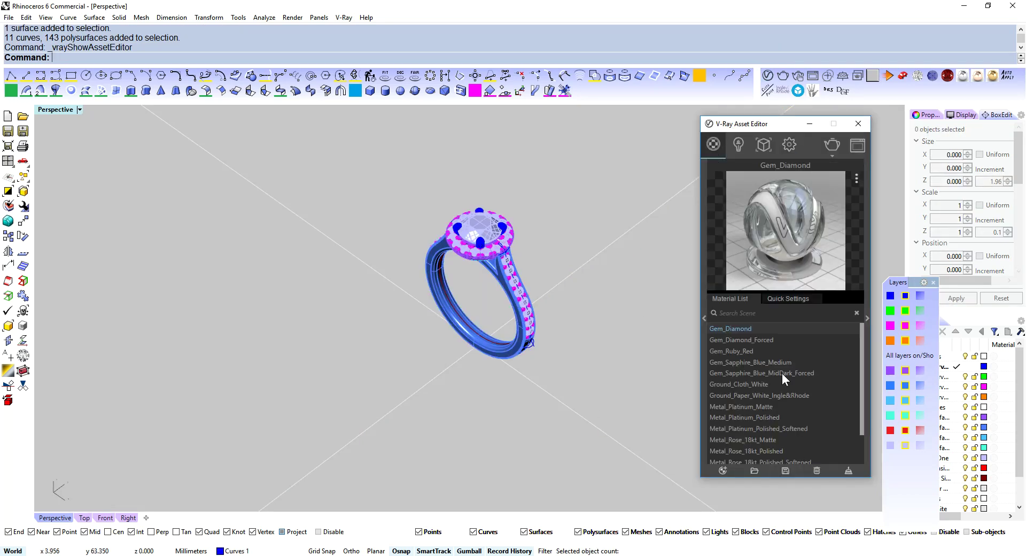
Select all stones on the Gem One layer, apply the Gem_Diamond_Forced material to them, then clear the selection and close the V-Ray Asset Editor
left_click(904, 445)
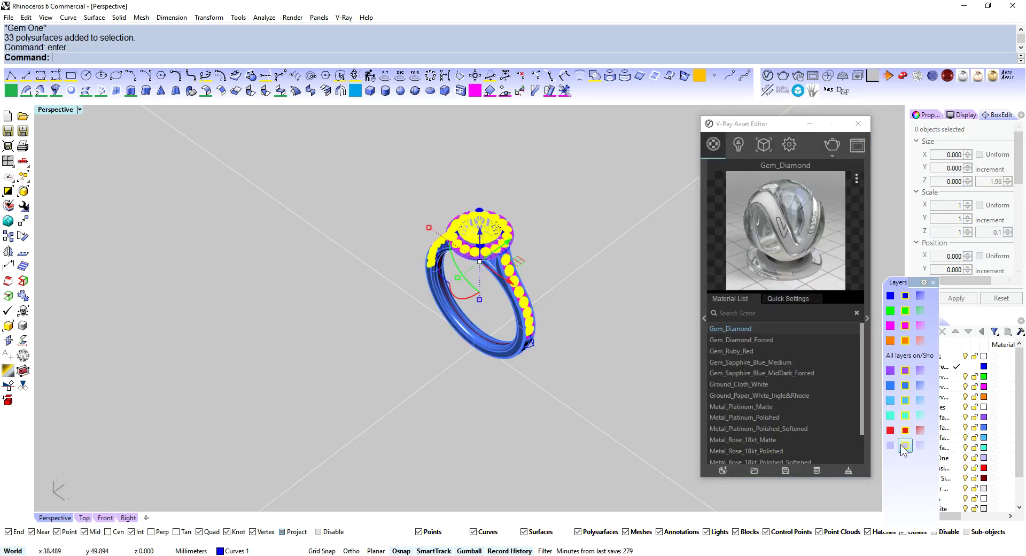
left_click(750, 340)
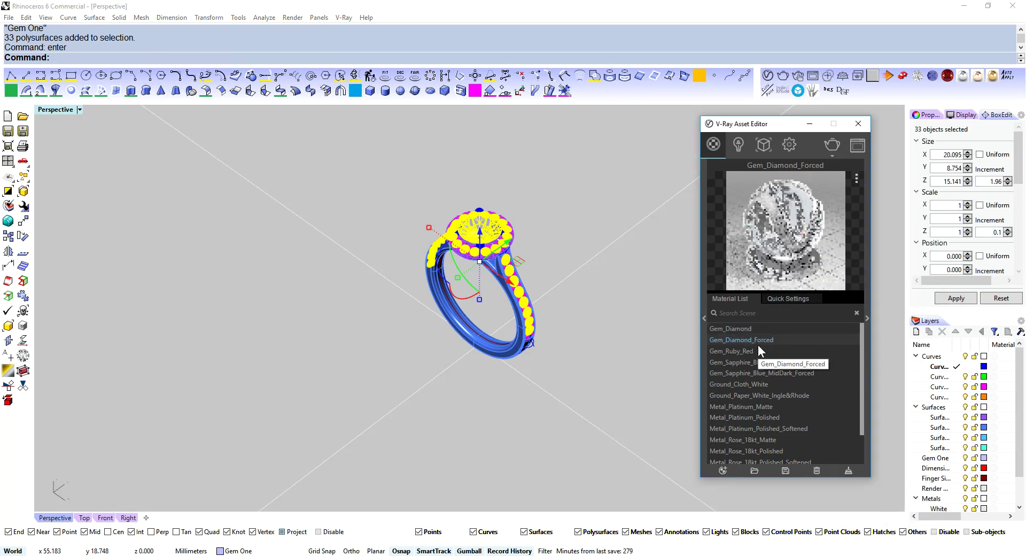
right_click(768, 339)
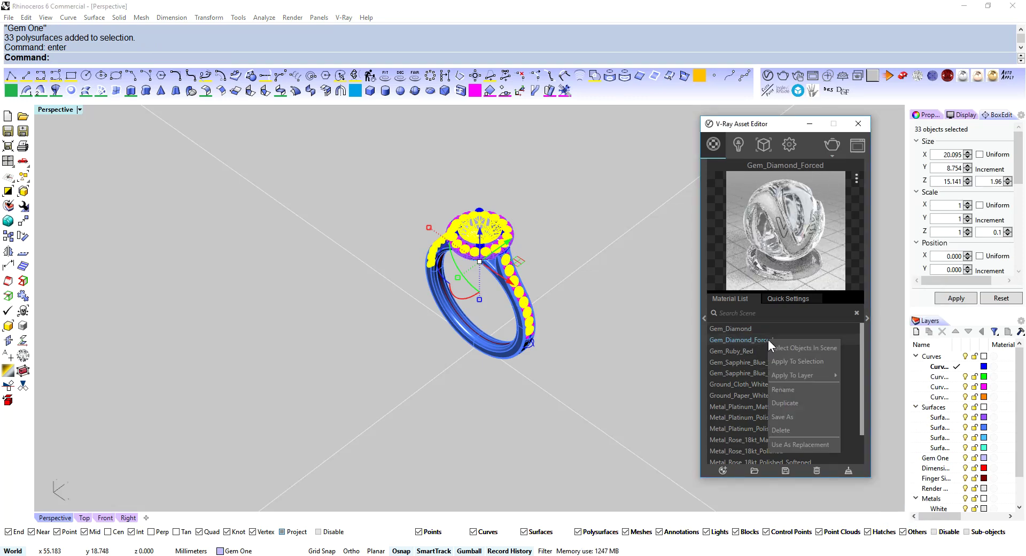
left_click(801, 360)
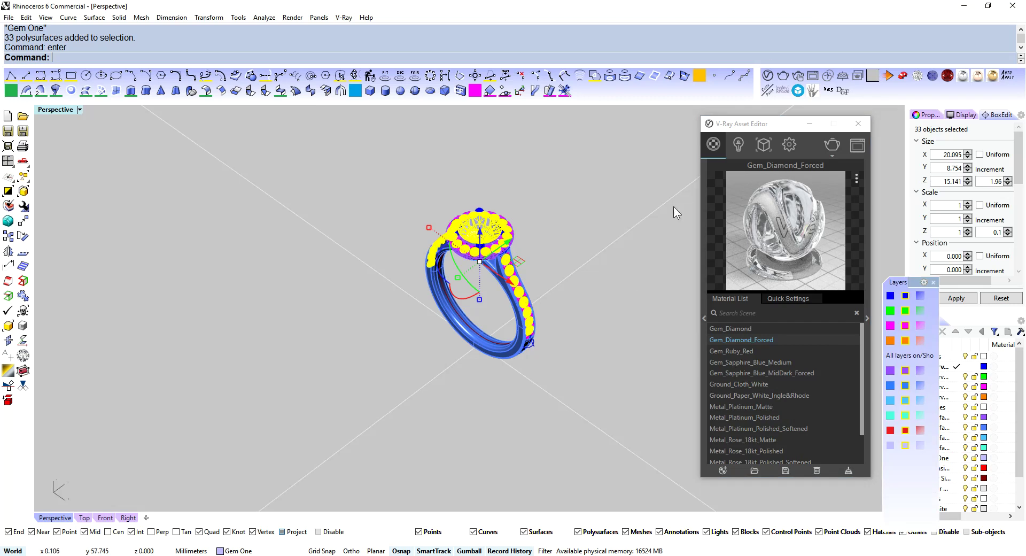
left_click(624, 261)
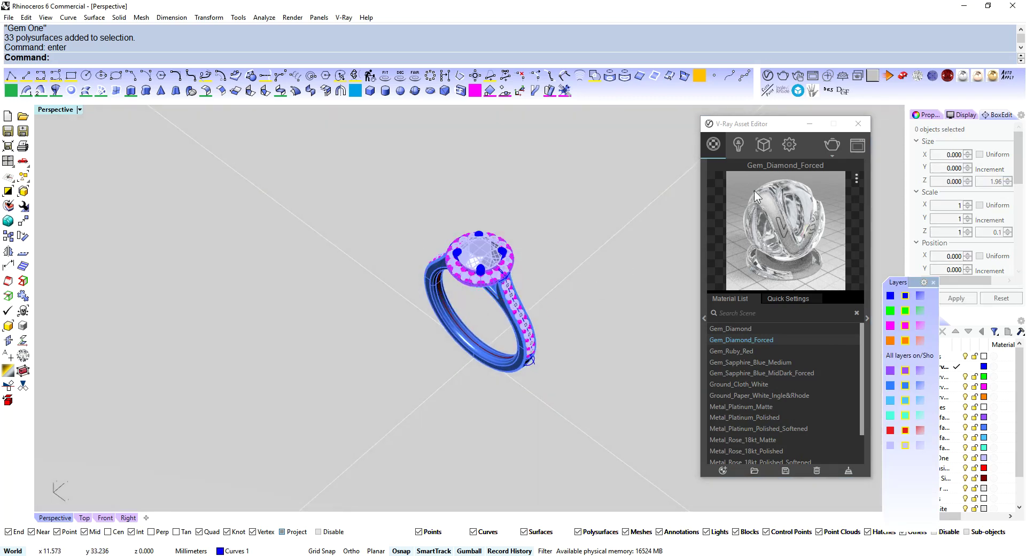
left_click(857, 124)
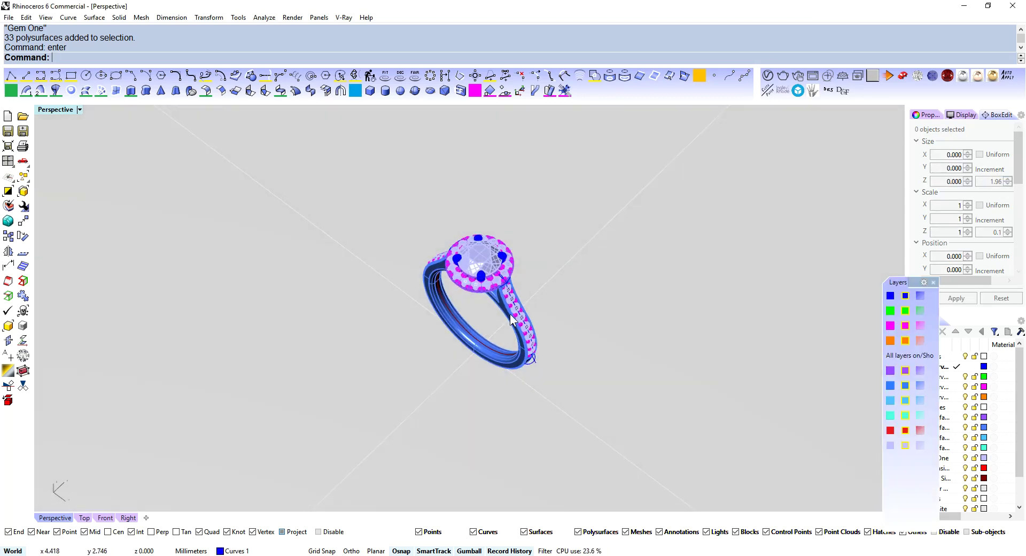
Render a close-up of the whole ring from the Perspective view with V-Ray, let it finish, and close the frame buffer
scroll(510, 320, "up", 8)
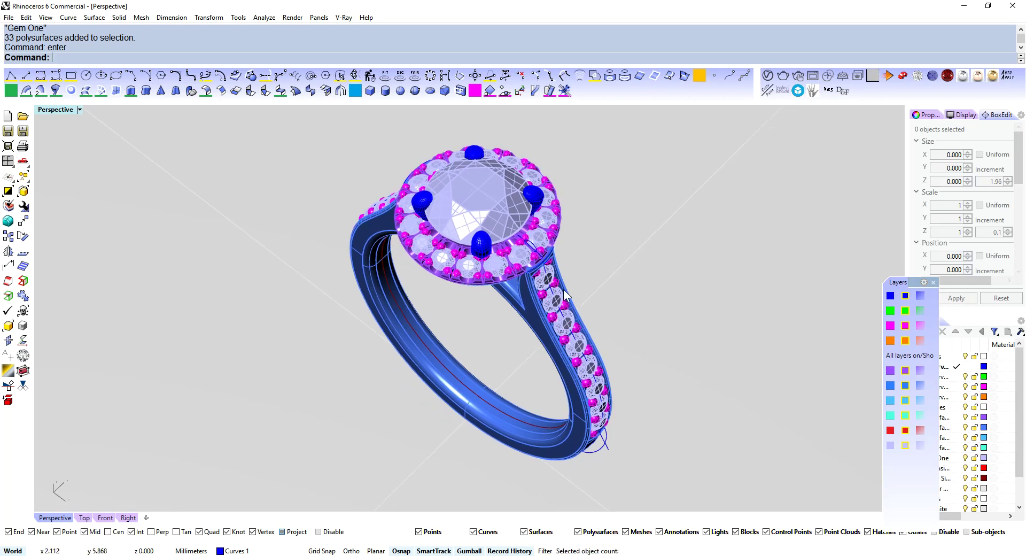
middle_click(563, 290)
left_click(547, 396)
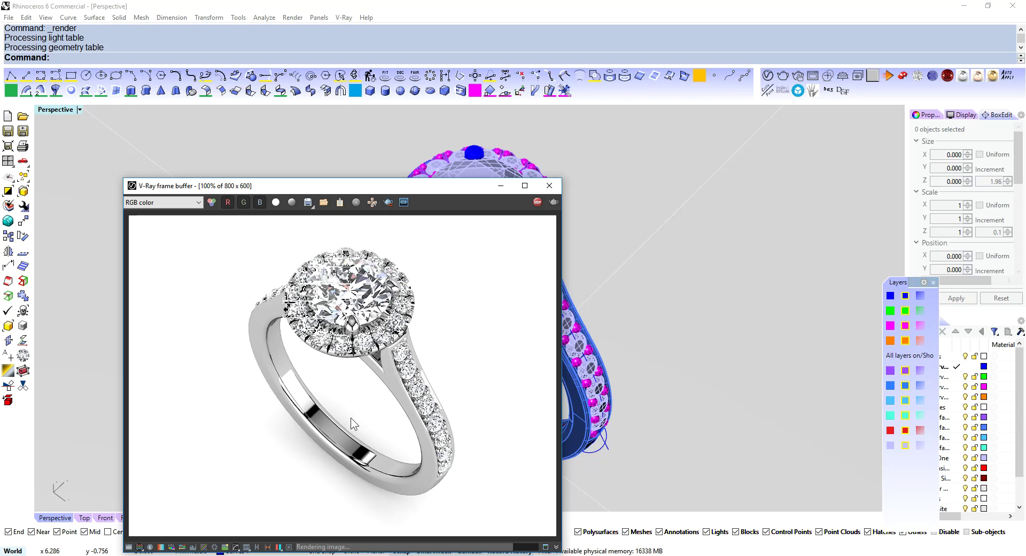
left_click_drag(443, 187, 539, 141)
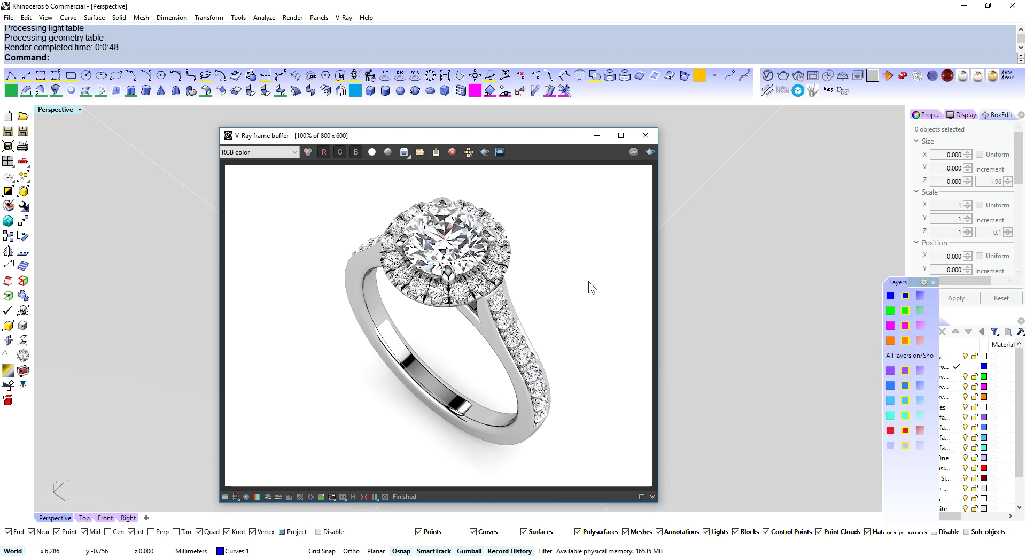
left_click(645, 140)
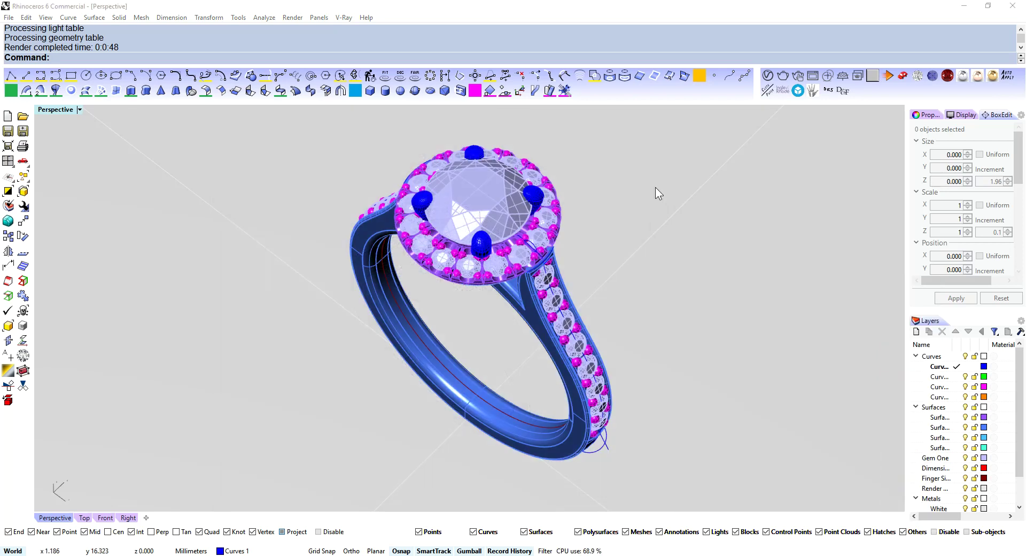
mouse_move(657, 193)
right_mouse_down()
mouse_move(632, 220)
mouse_move(694, 177)
mouse_move(627, 258)
mouse_move(604, 214)
mouse_move(581, 257)
mouse_move(581, 230)
mouse_move(561, 275)
right_mouse_up()
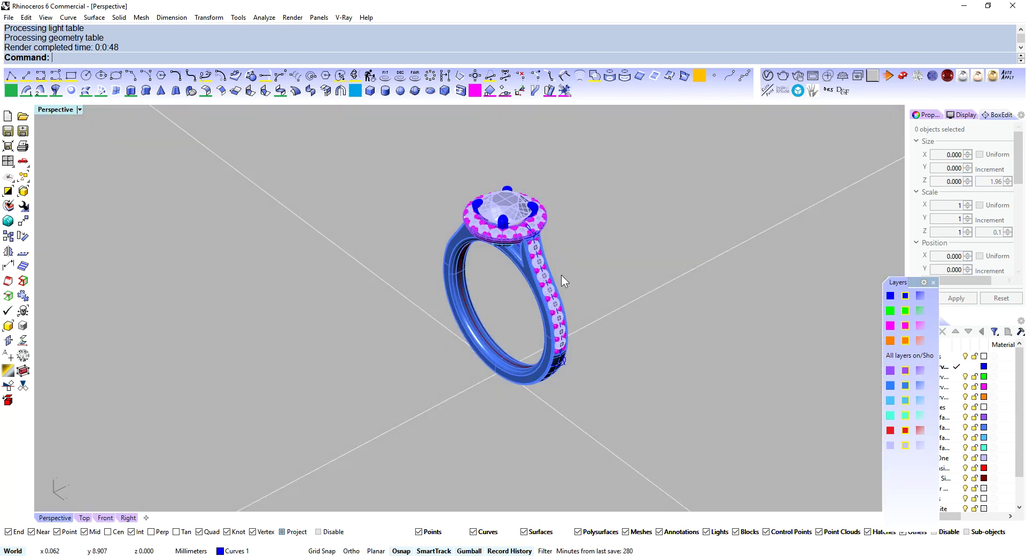
right_click_drag(561, 275, 541, 323)
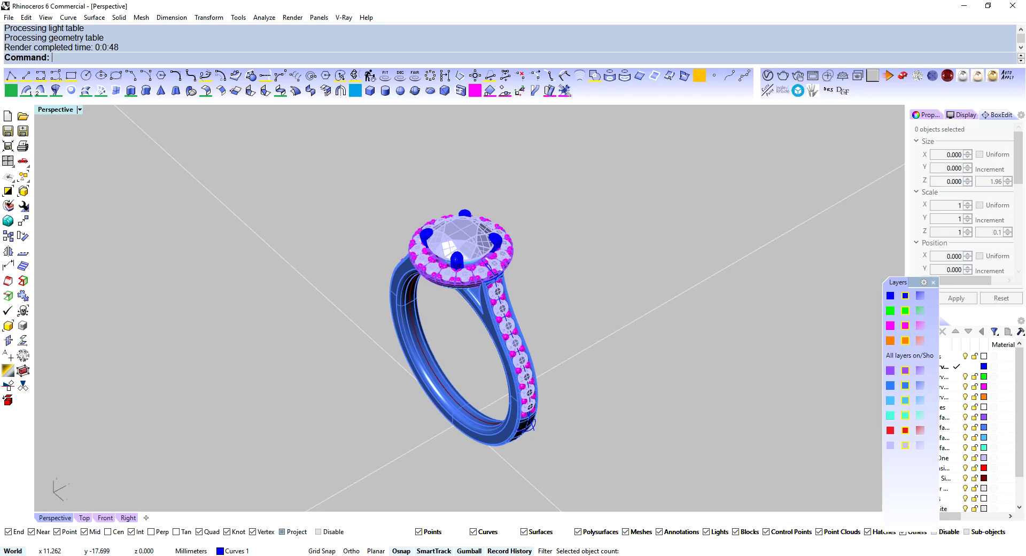
key("alt+Tab")
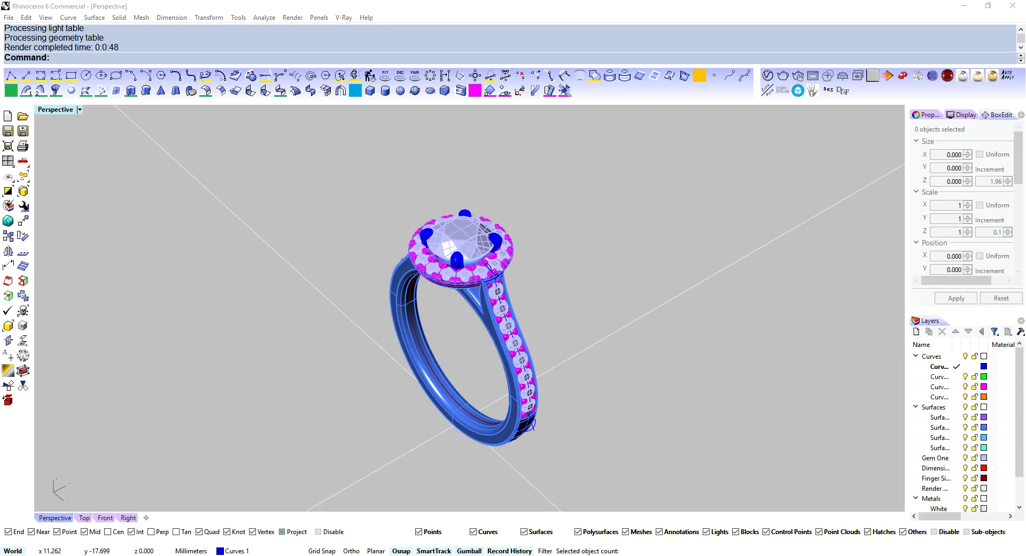